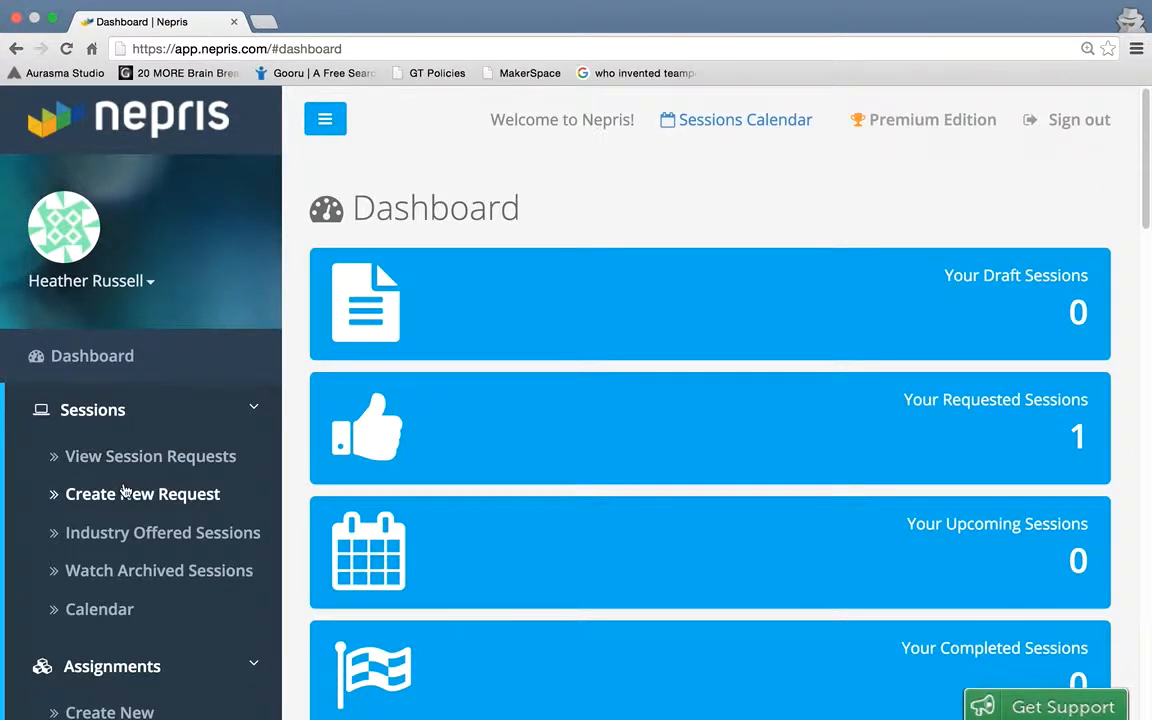
- Open the sessions calendar and look through the October 2015 schedule of upcoming sessions
scroll(125, 490, "down", 2)
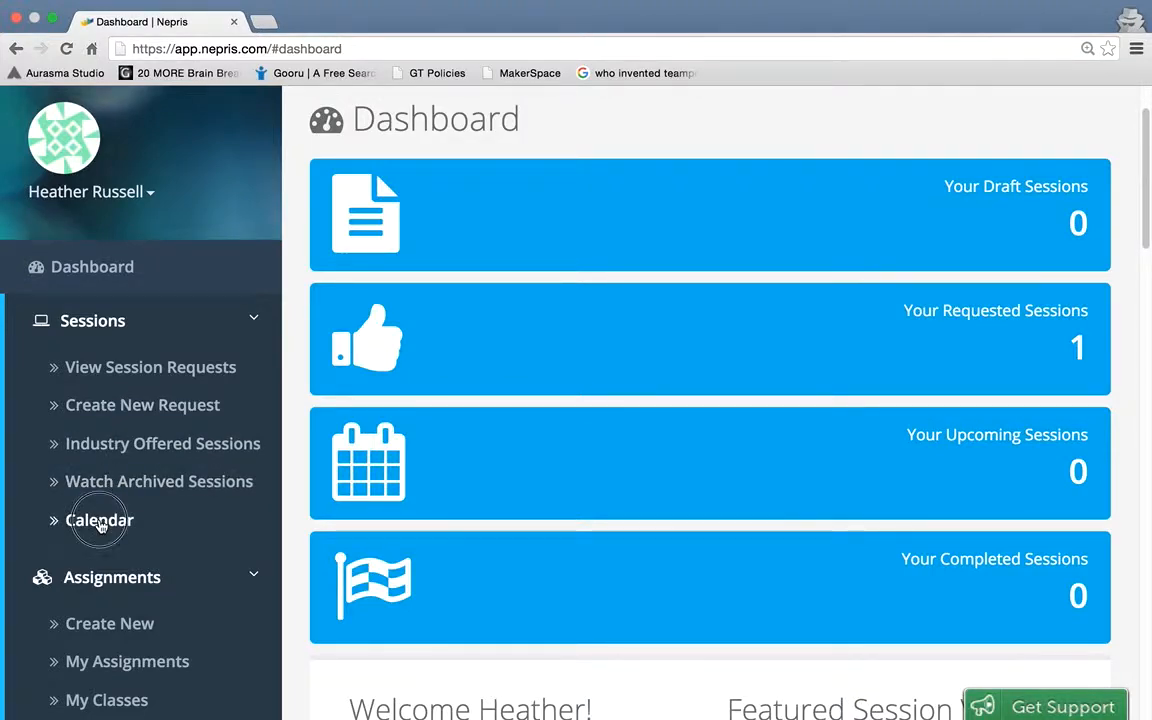
left_click(99, 522)
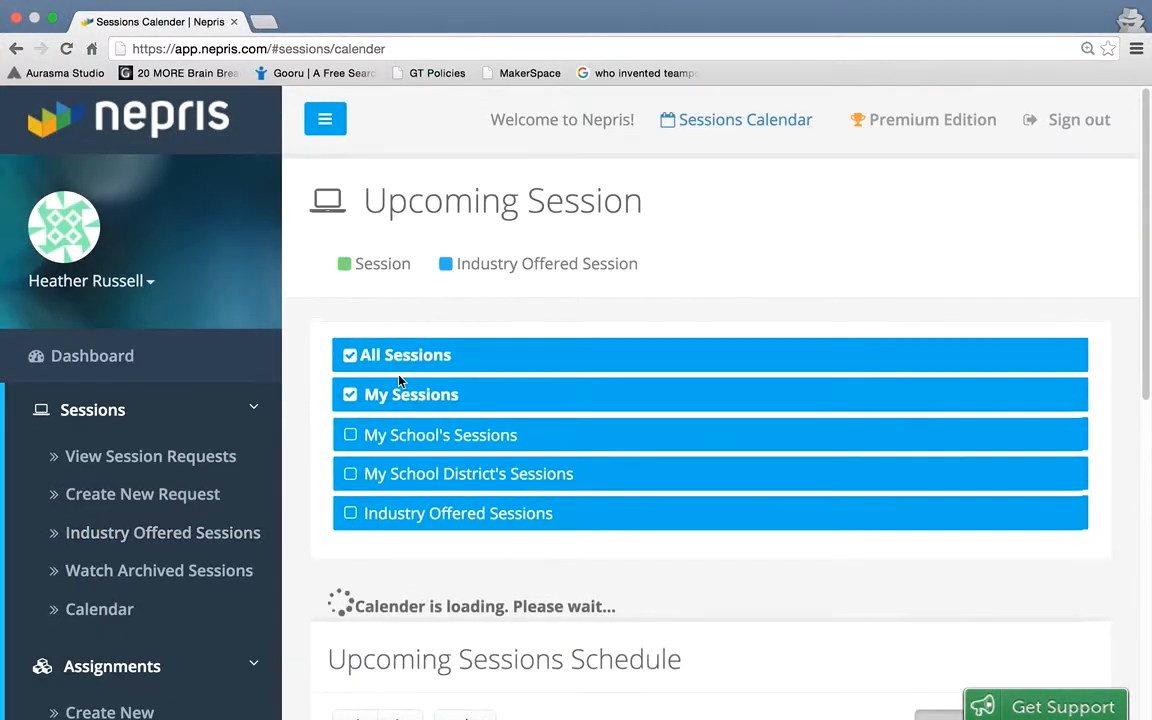
scroll(416, 375, "down", 2)
scroll(416, 381, "down", 3)
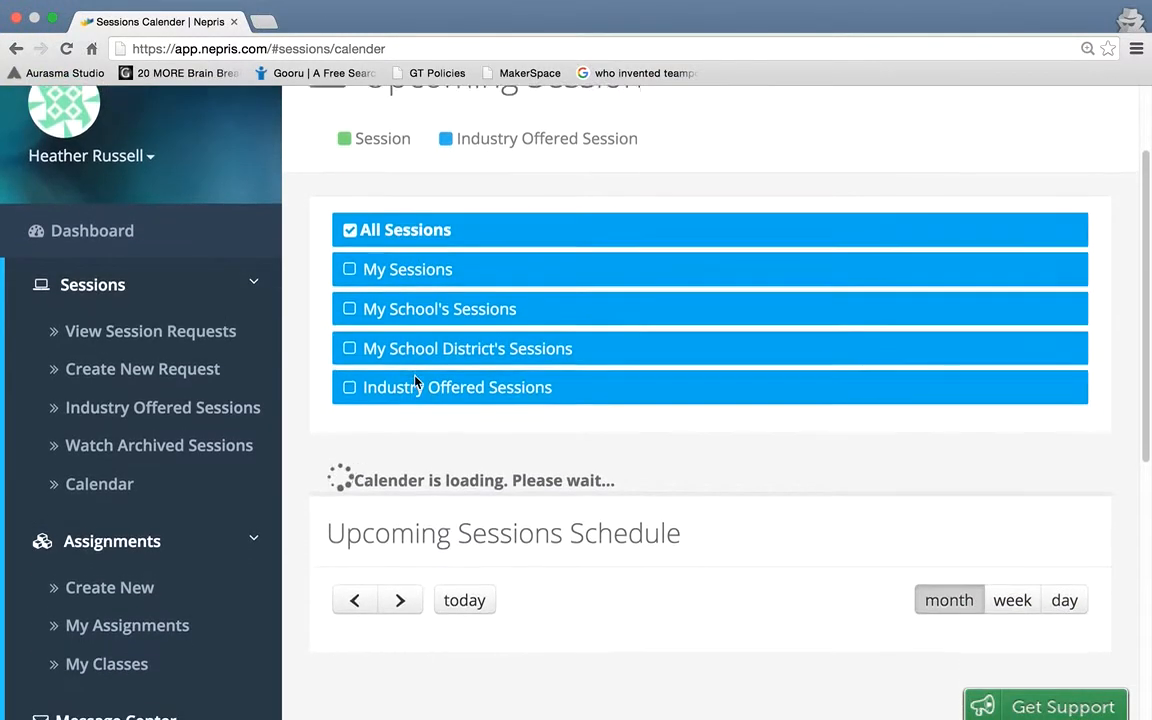
scroll(416, 381, "down", 8)
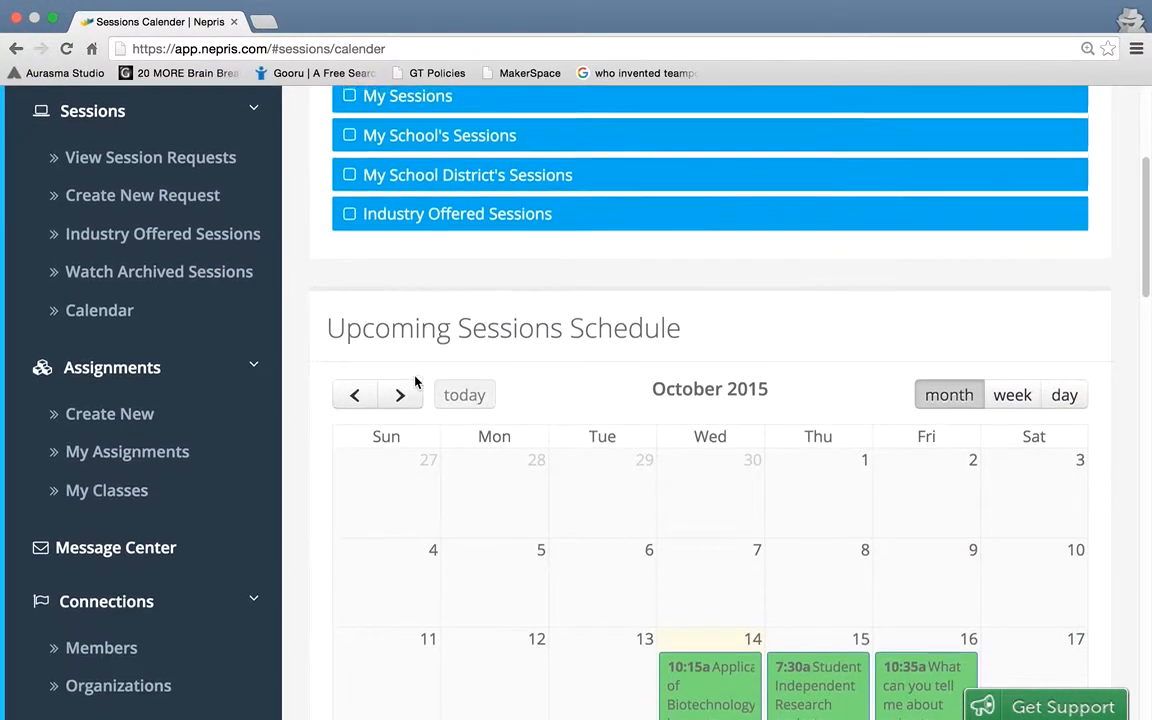
scroll(416, 381, "down", 1)
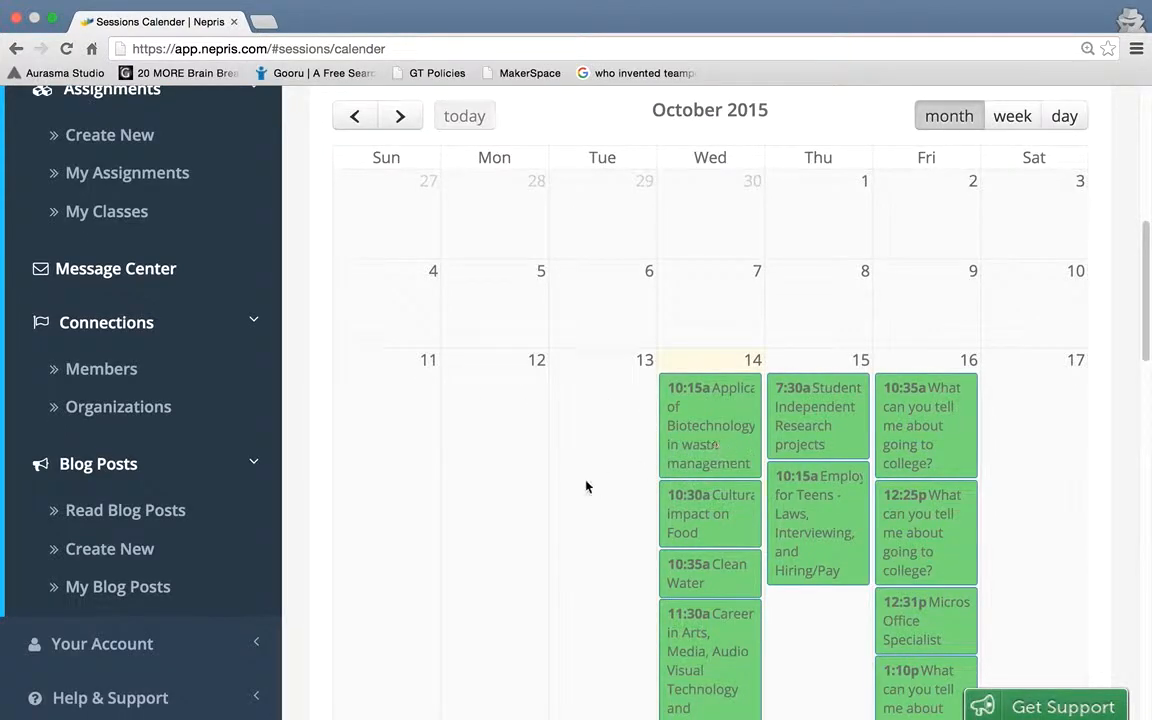
scroll(586, 486, "up", 10)
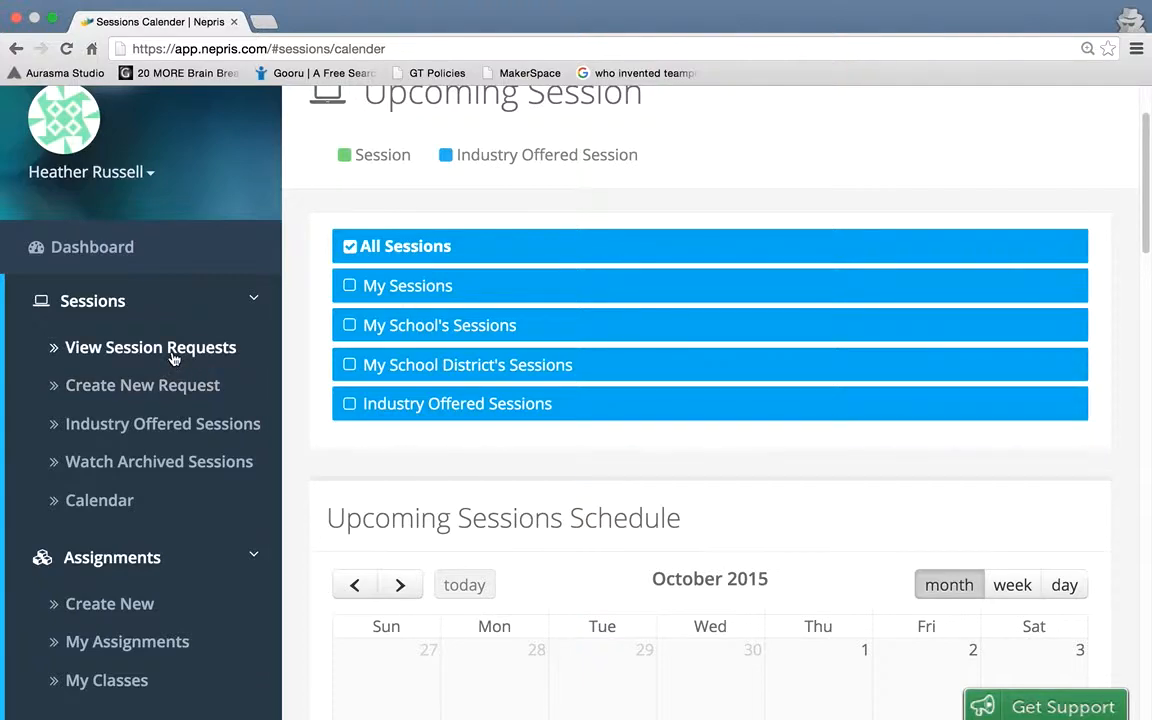
- Open the list of session requests and search all sessions for "weather"
scroll(216, 357, "up", 2)
left_click(225, 350)
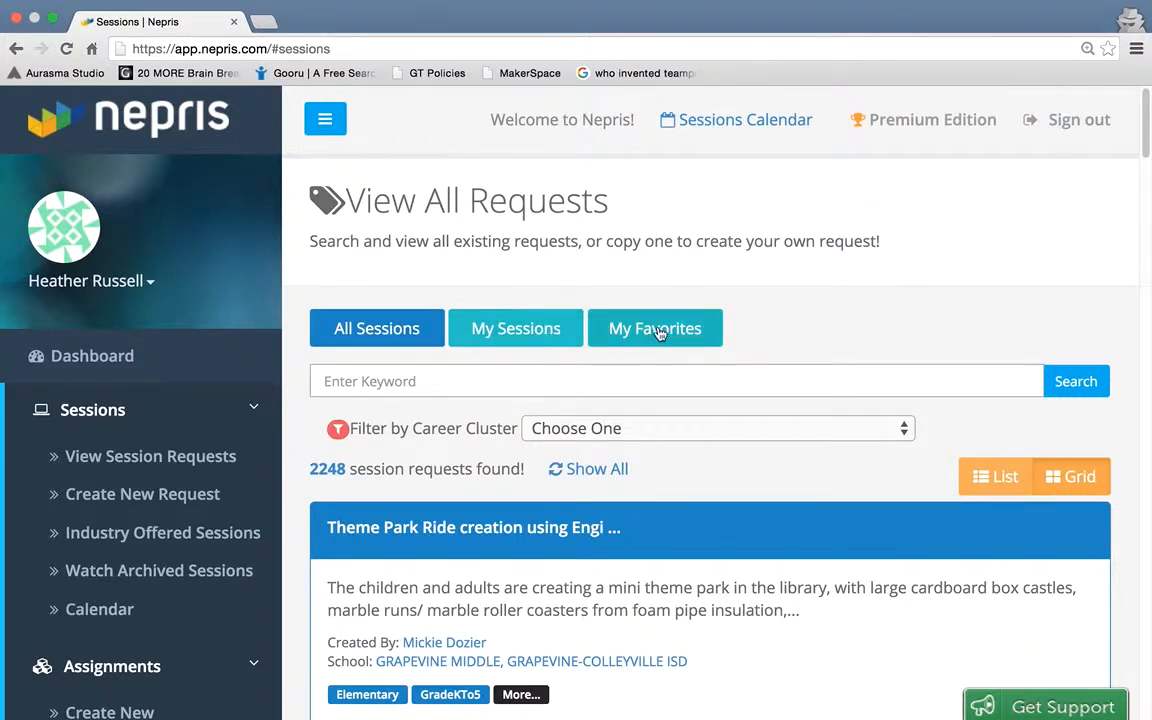
left_click(513, 384)
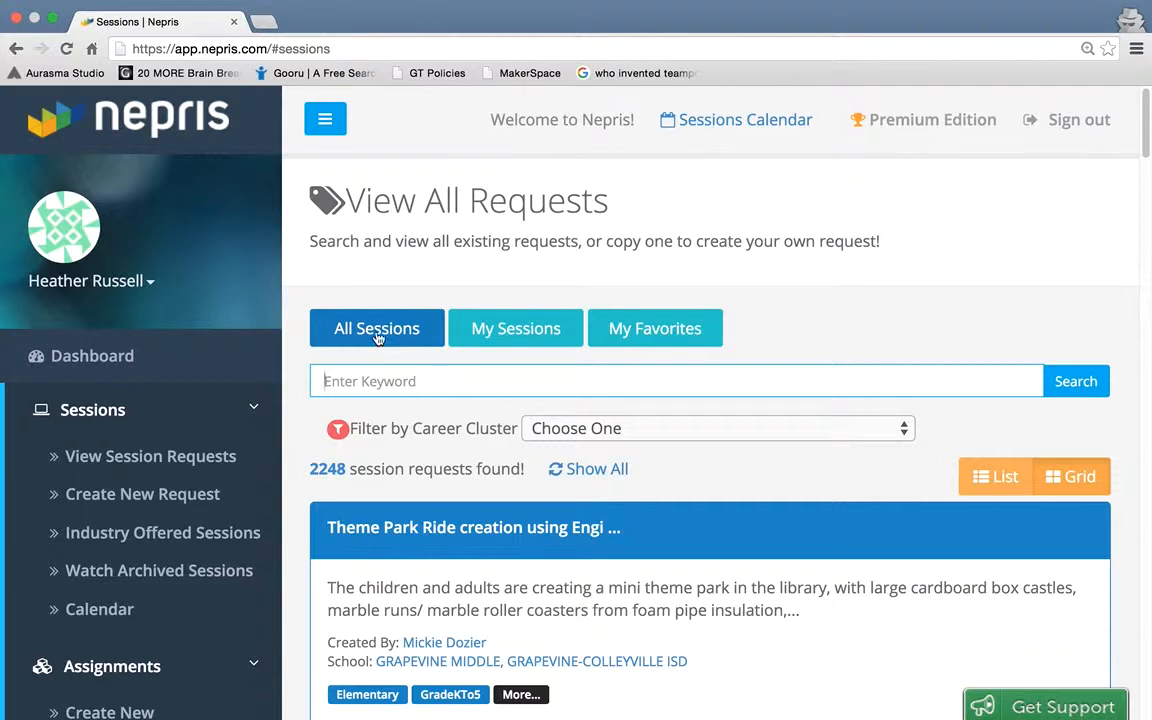
type("weather")
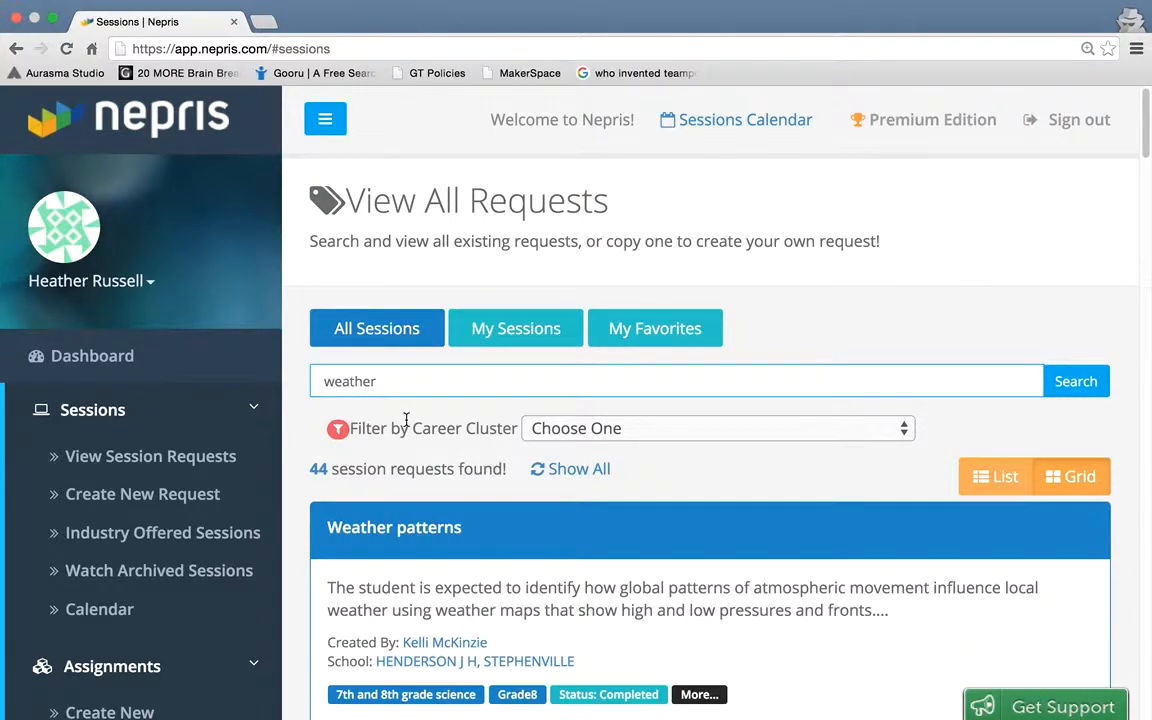
- Copy the completed 1st grade math/science "Weather" request from the search results as a new session request
scroll(380, 430, "down", 1)
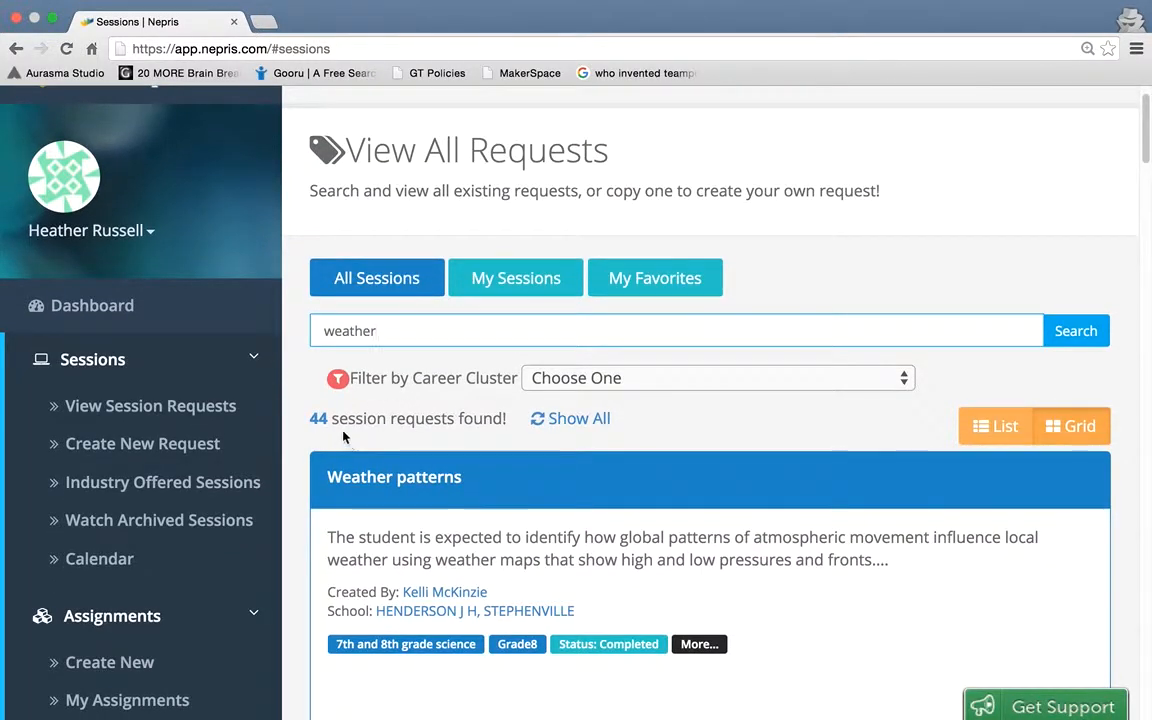
scroll(373, 437, "down", 1)
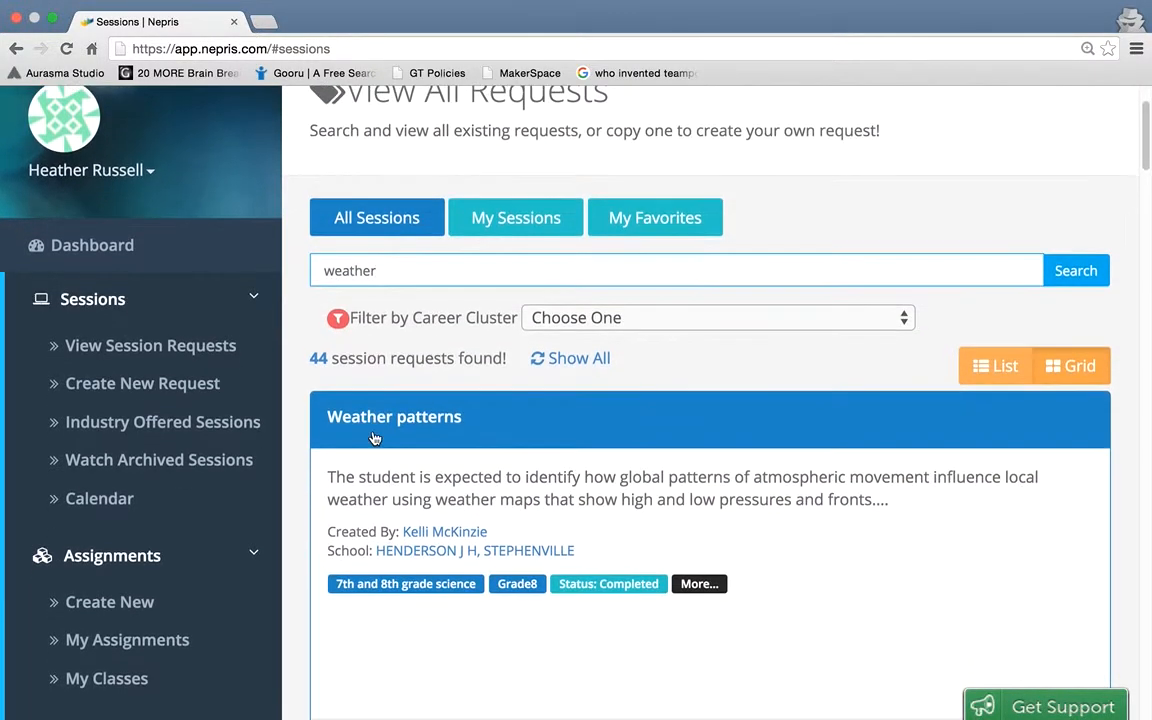
scroll(373, 437, "down", 2)
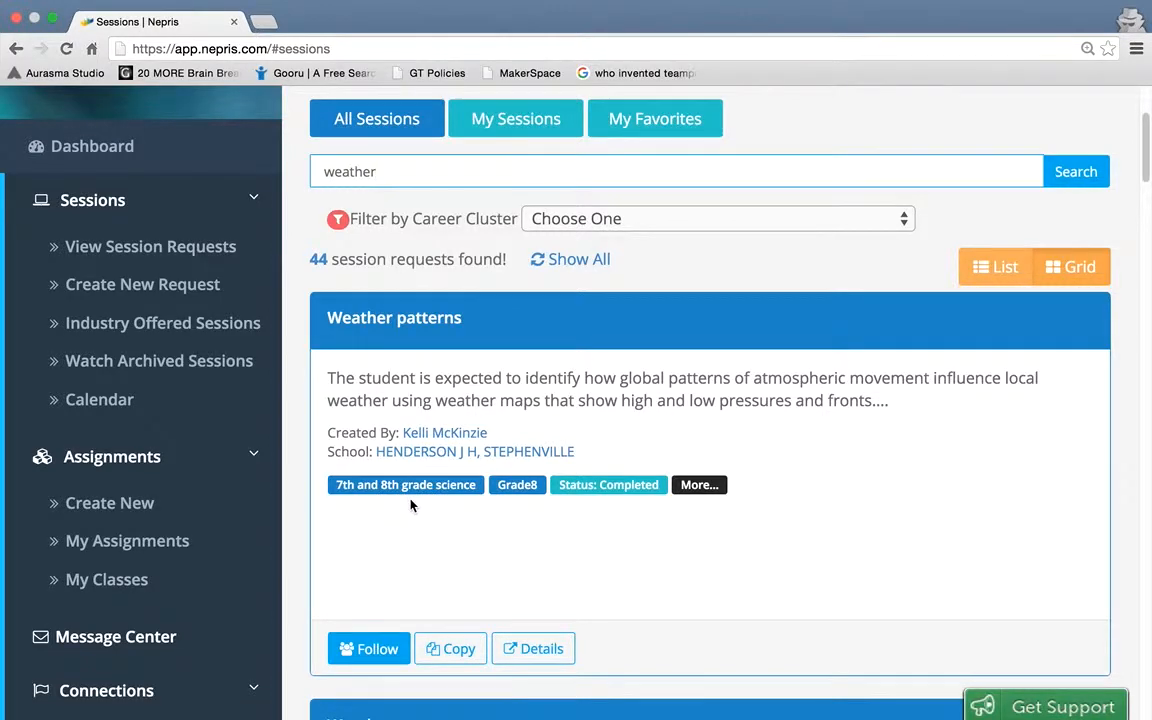
scroll(410, 505, "down", 10)
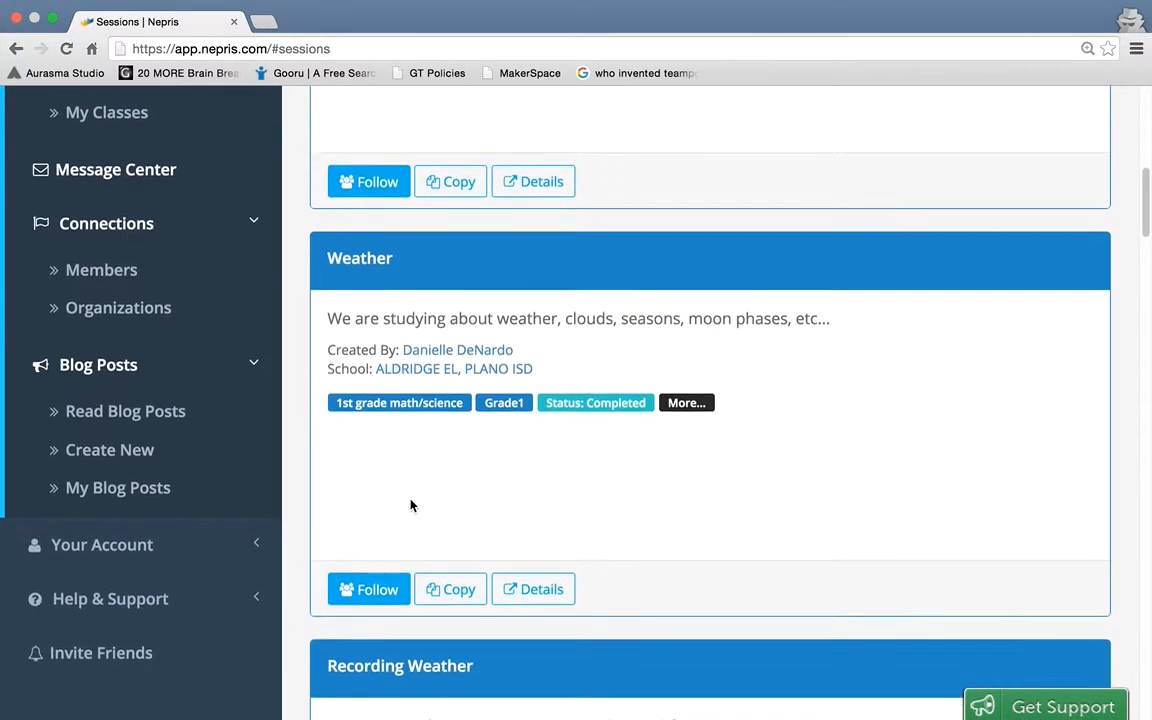
scroll(410, 505, "down", 2)
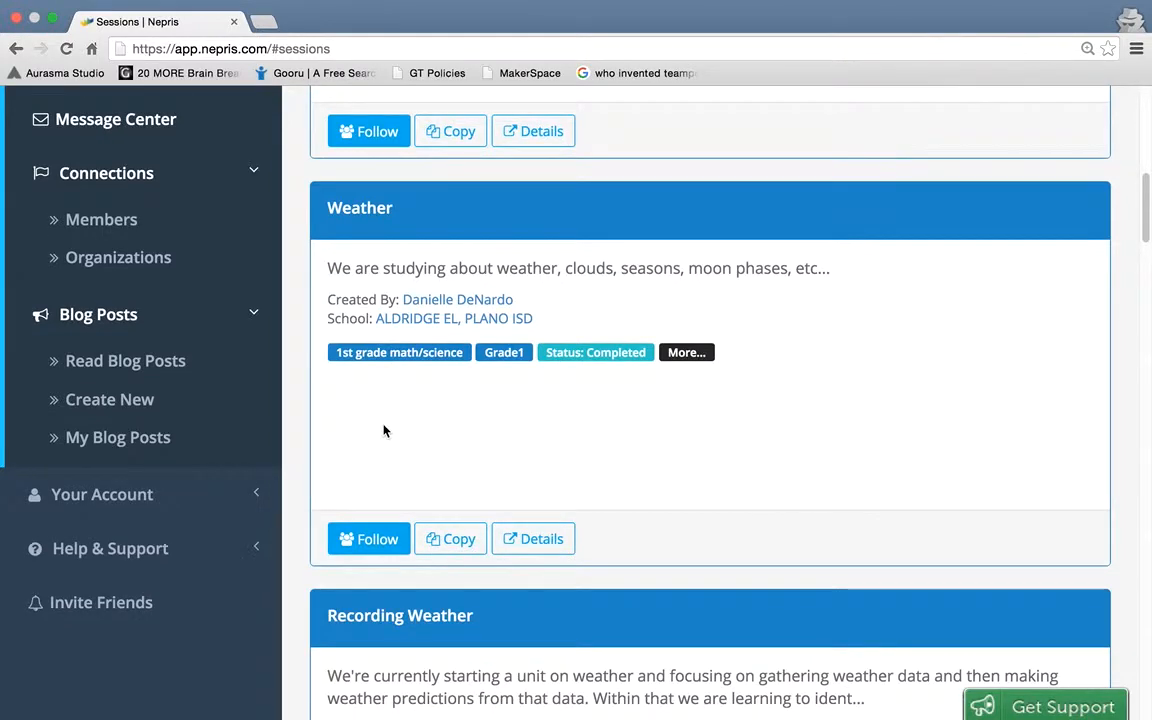
scroll(383, 430, "down", 13)
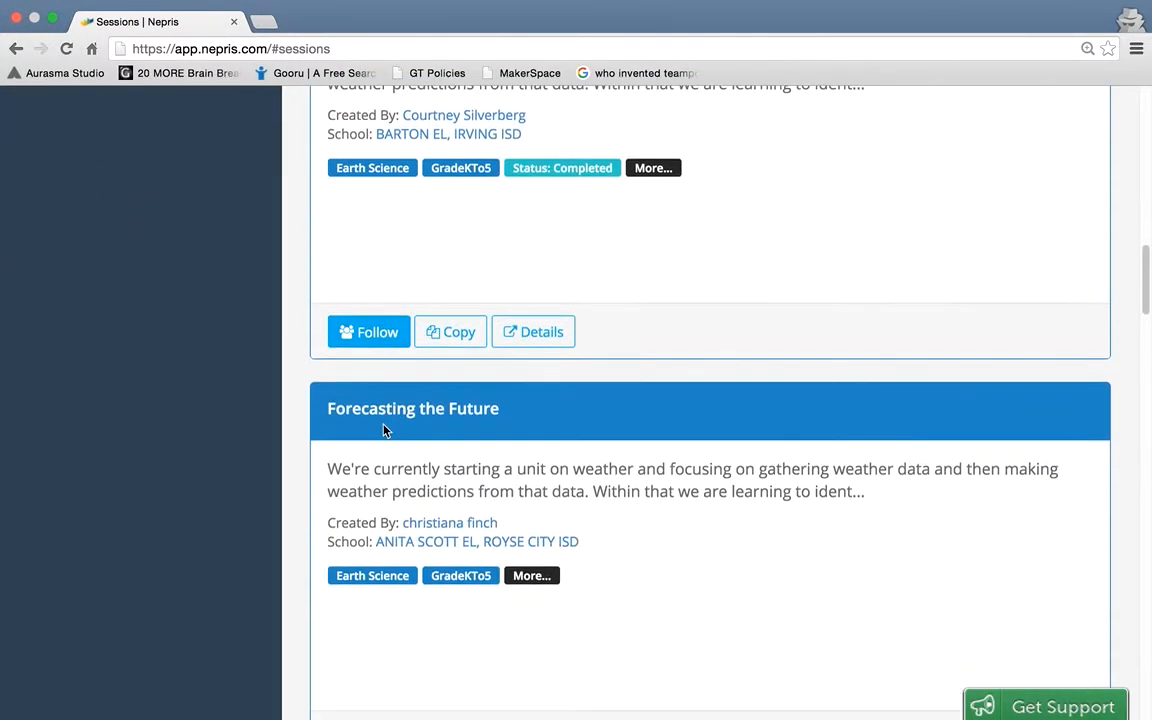
scroll(383, 430, "down", 5)
scroll(383, 430, "up", 10)
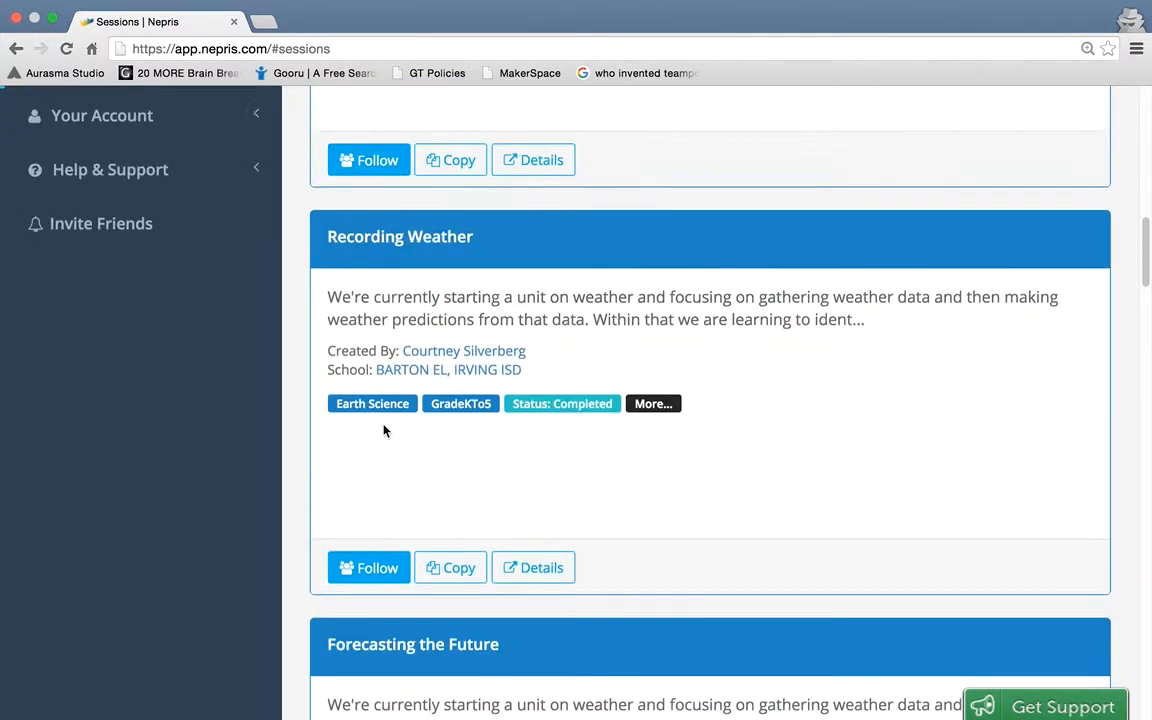
scroll(383, 430, "up", 7)
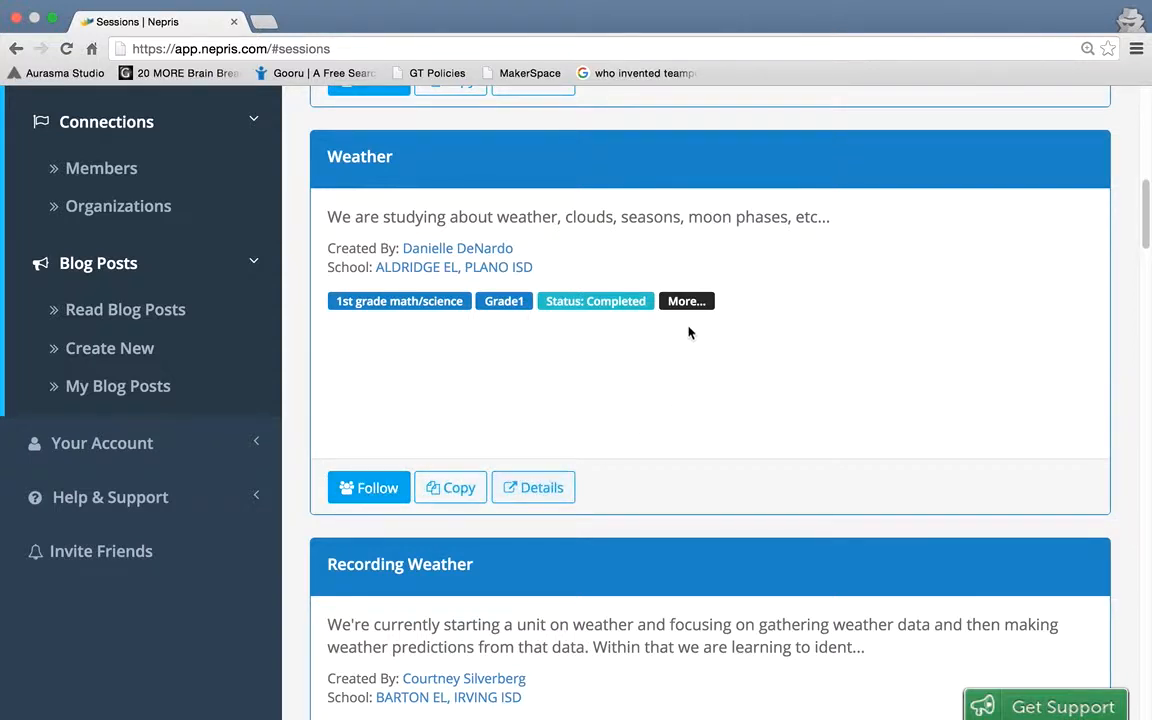
left_click(451, 489)
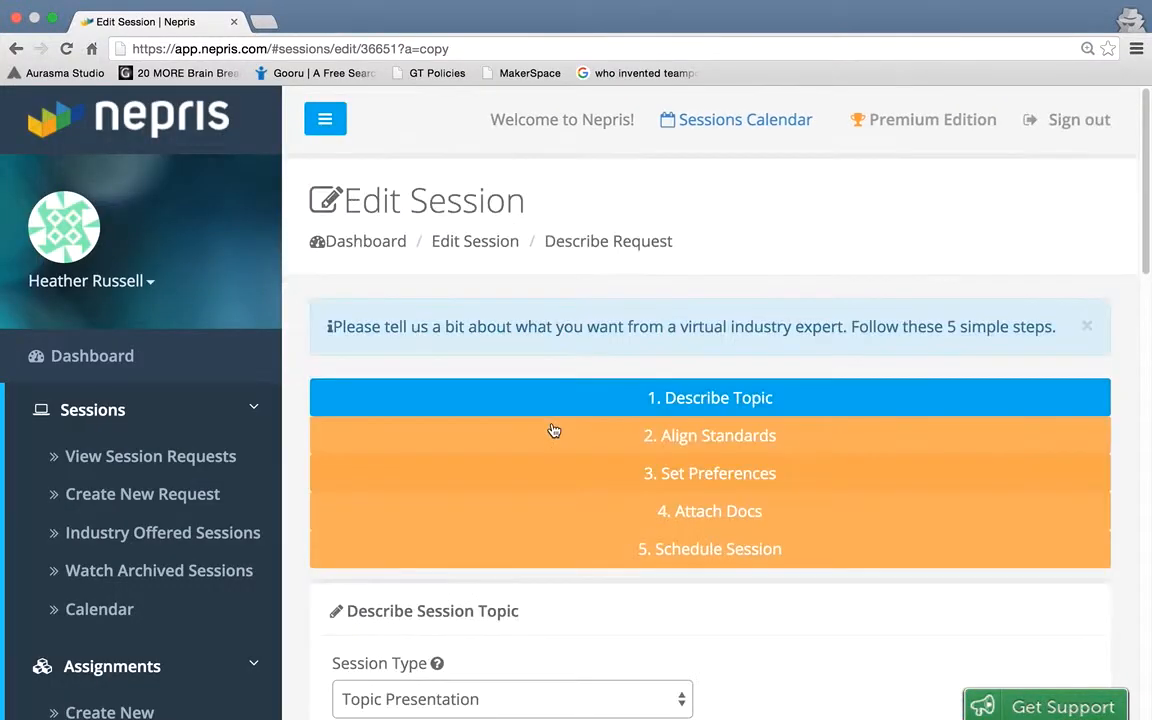
- Review the copied request's session type, topic, sub topic, class, grade level, study description, learning goals and expert questions
scroll(553, 430, "down", 5)
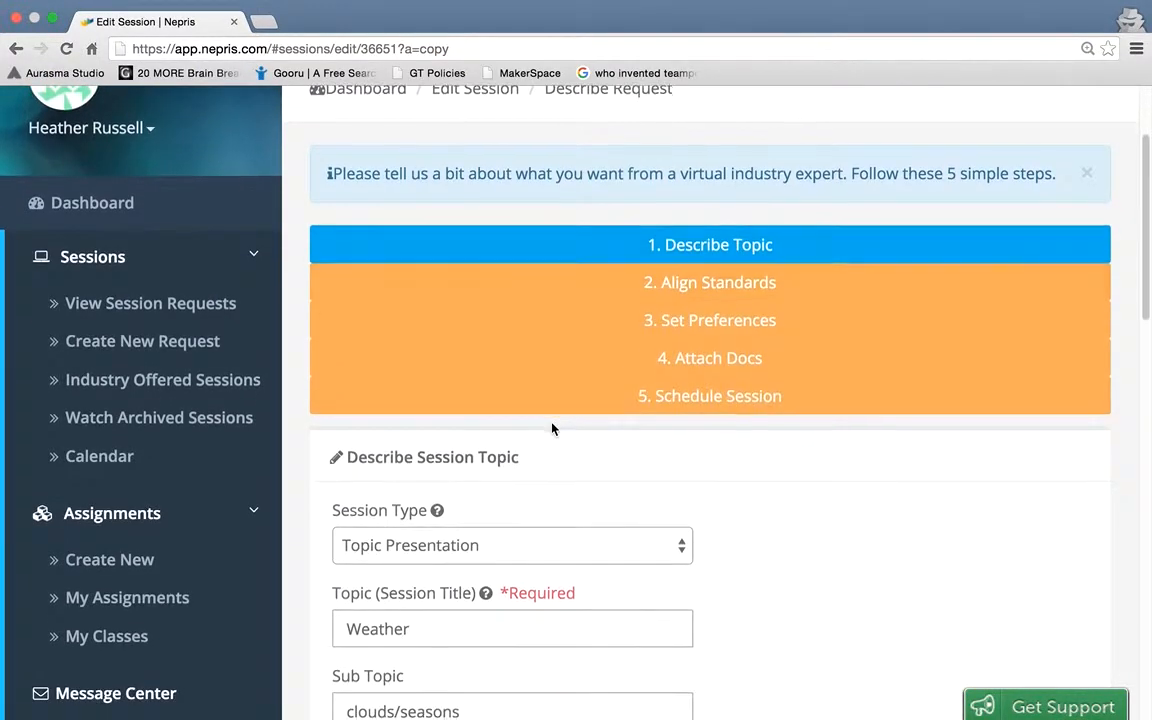
scroll(552, 428, "down", 4)
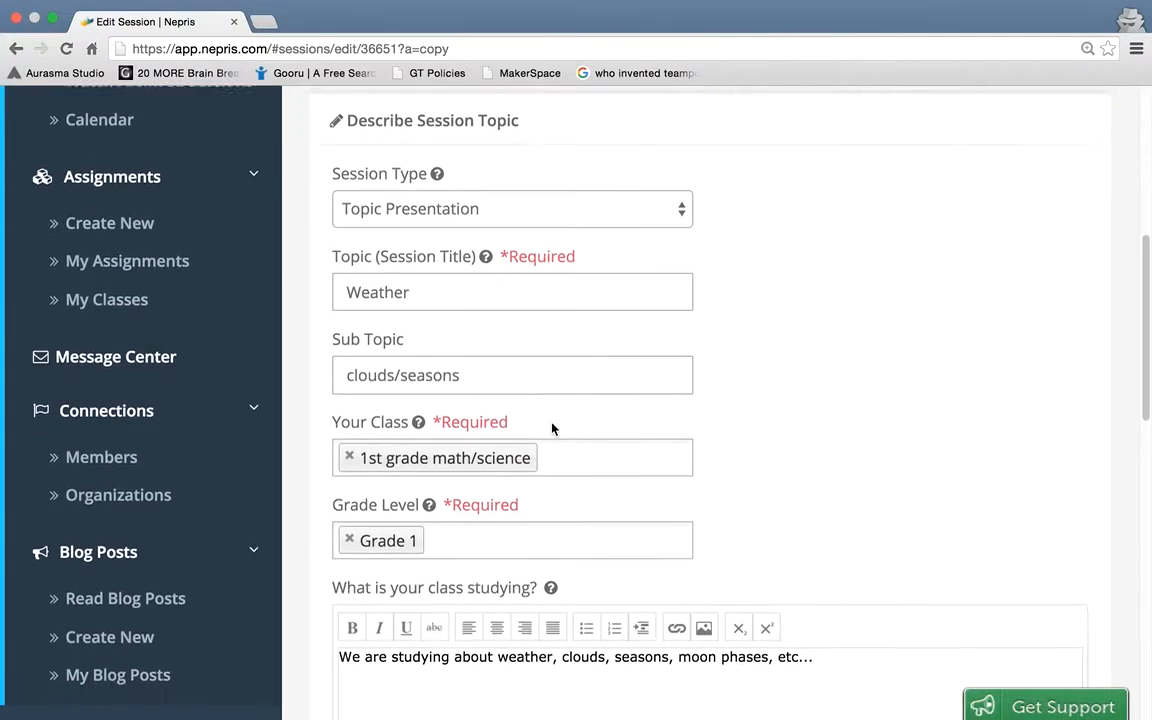
scroll(552, 428, "down", 9)
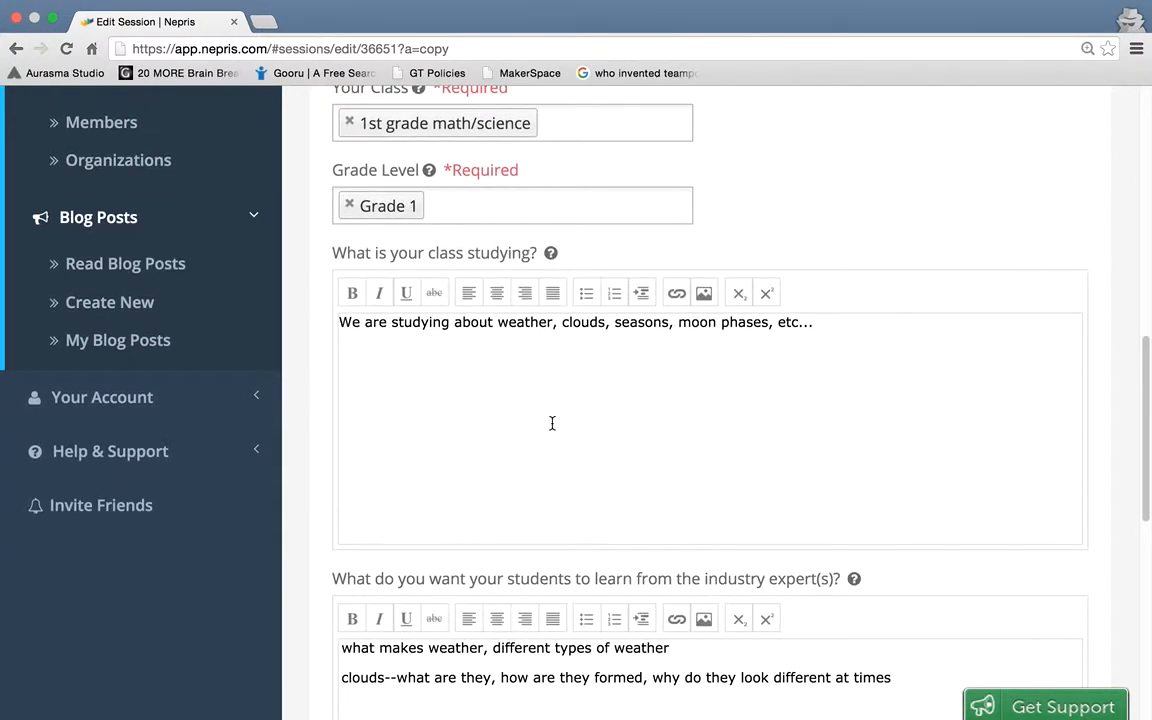
scroll(552, 428, "down", 8)
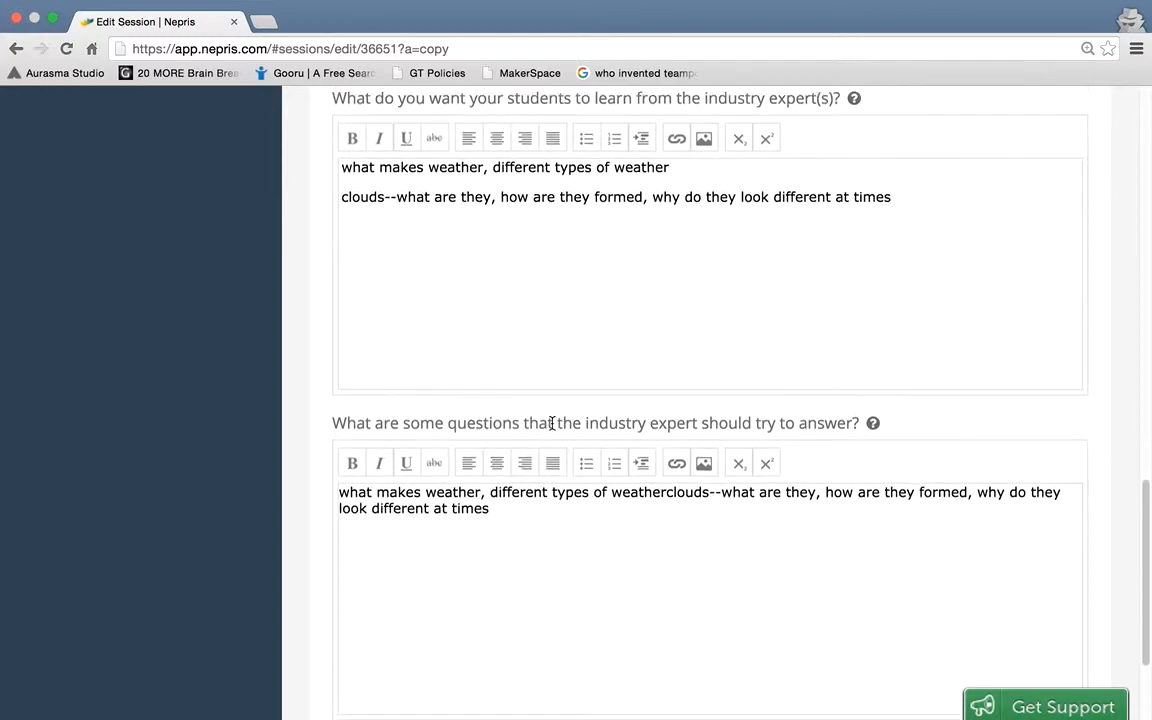
scroll(552, 425, "up", 20)
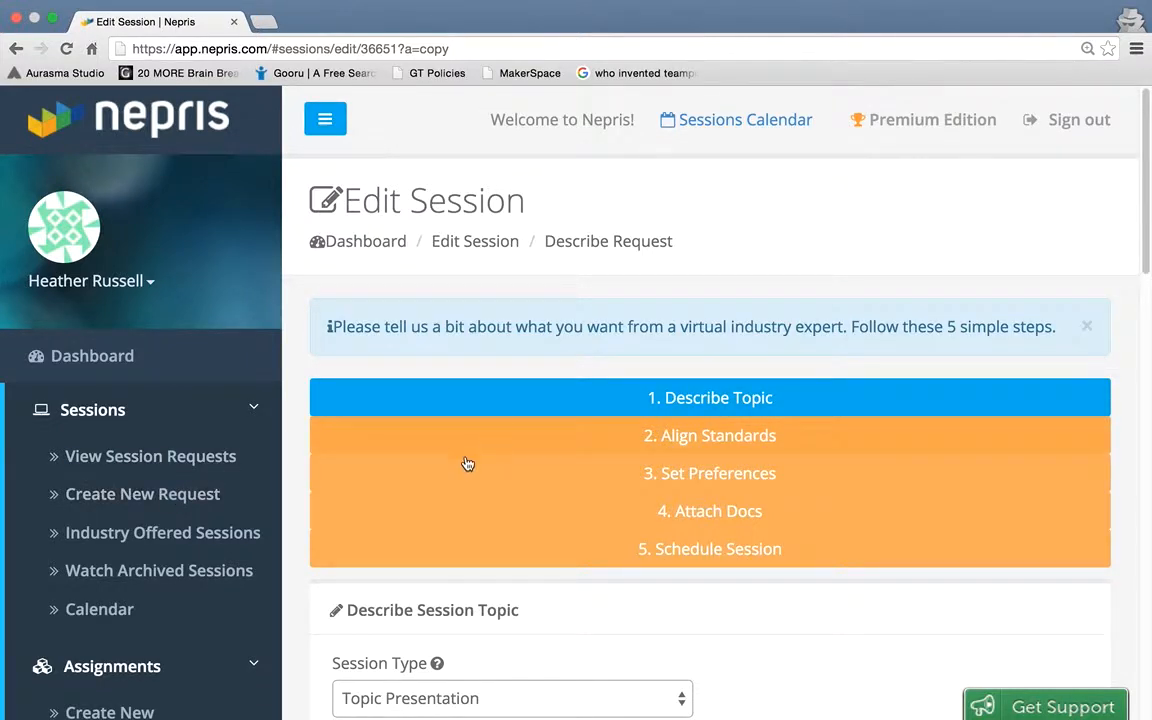
scroll(545, 540, "down", 5)
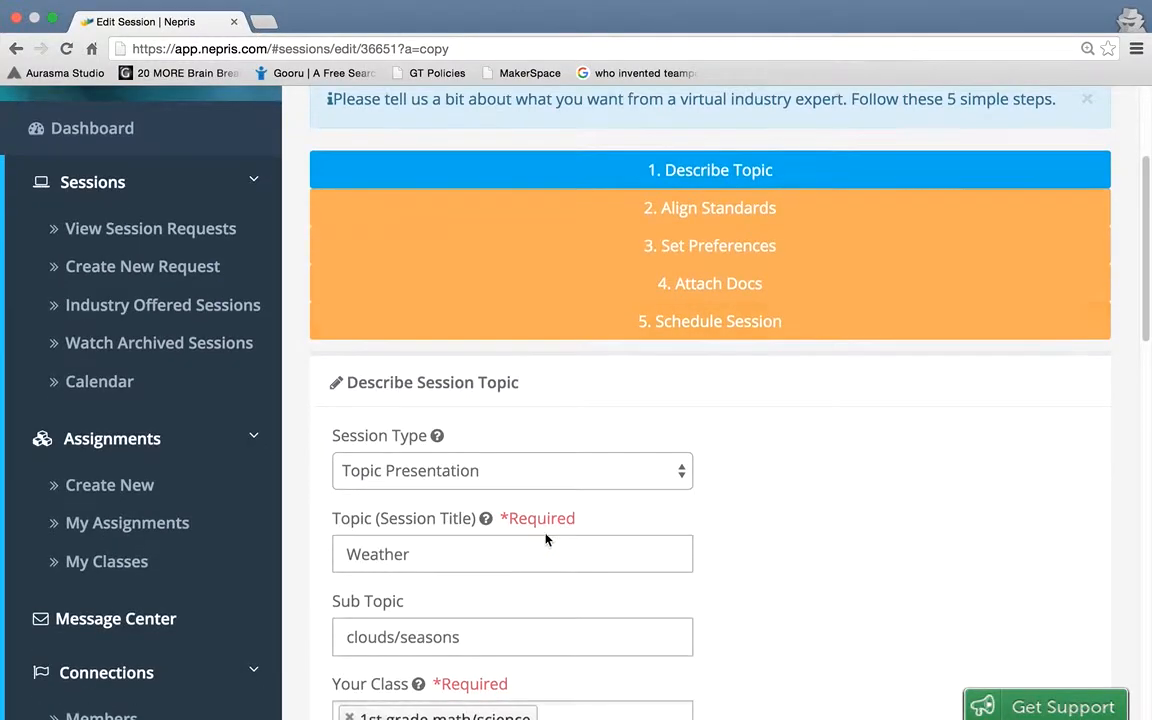
scroll(545, 540, "down", 3)
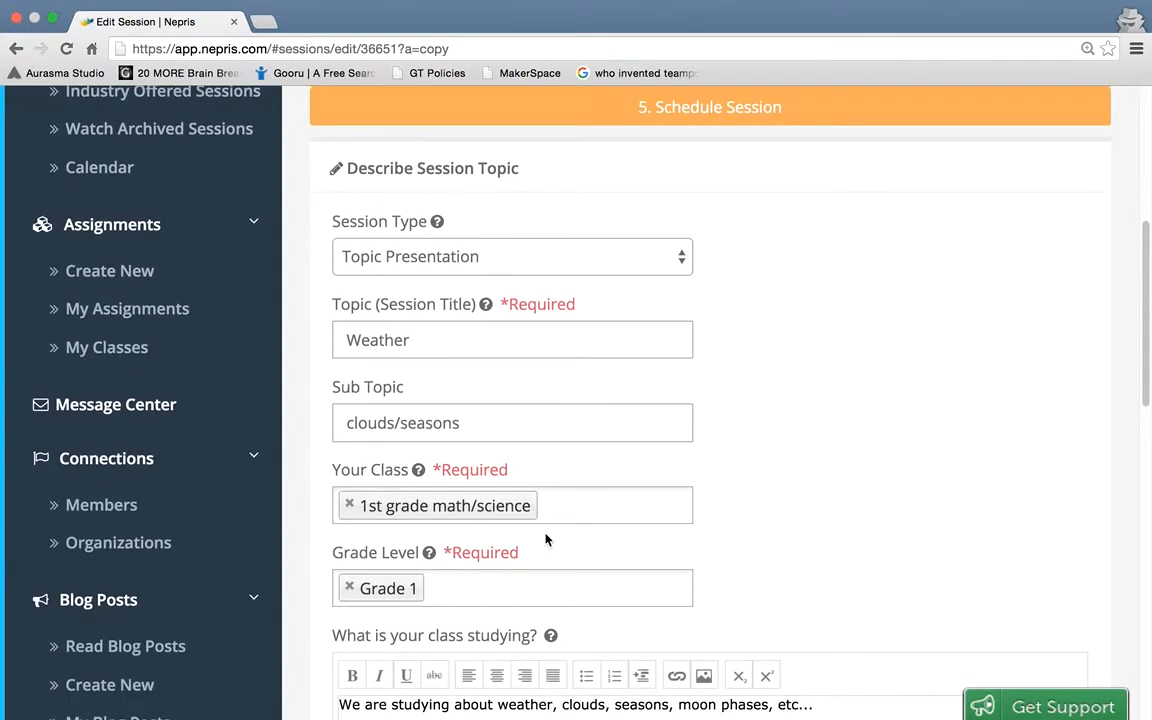
scroll(545, 540, "down", 7)
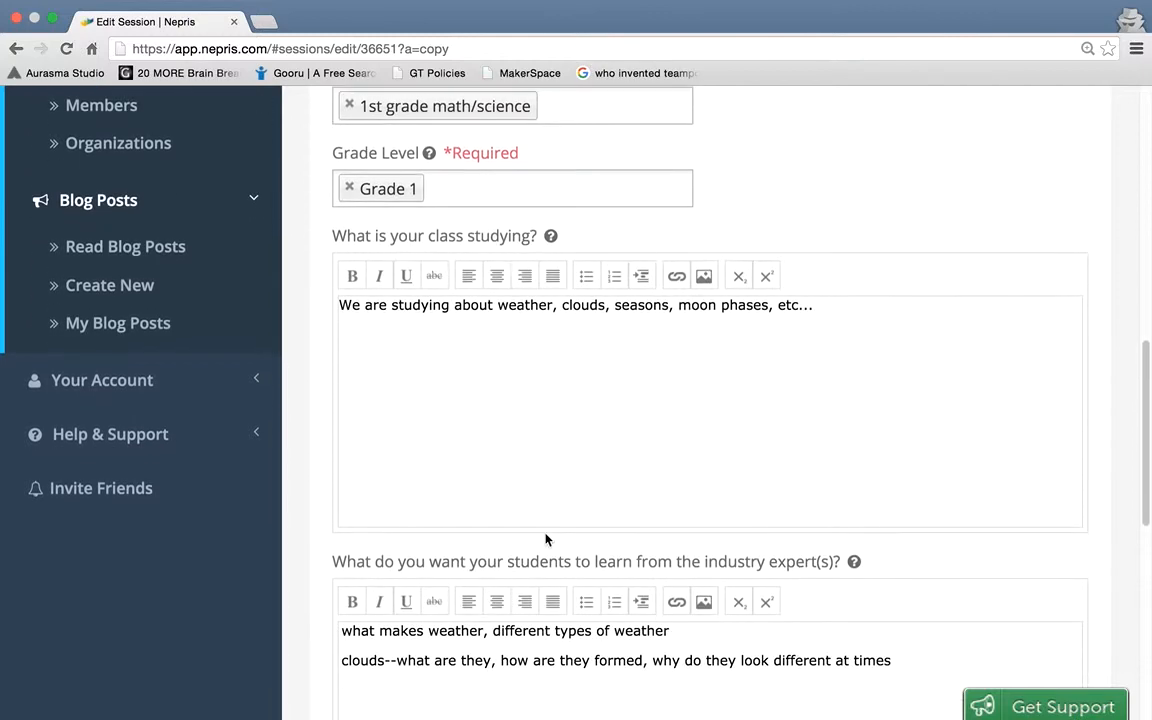
scroll(545, 540, "down", 3)
scroll(546, 530, "down", 6)
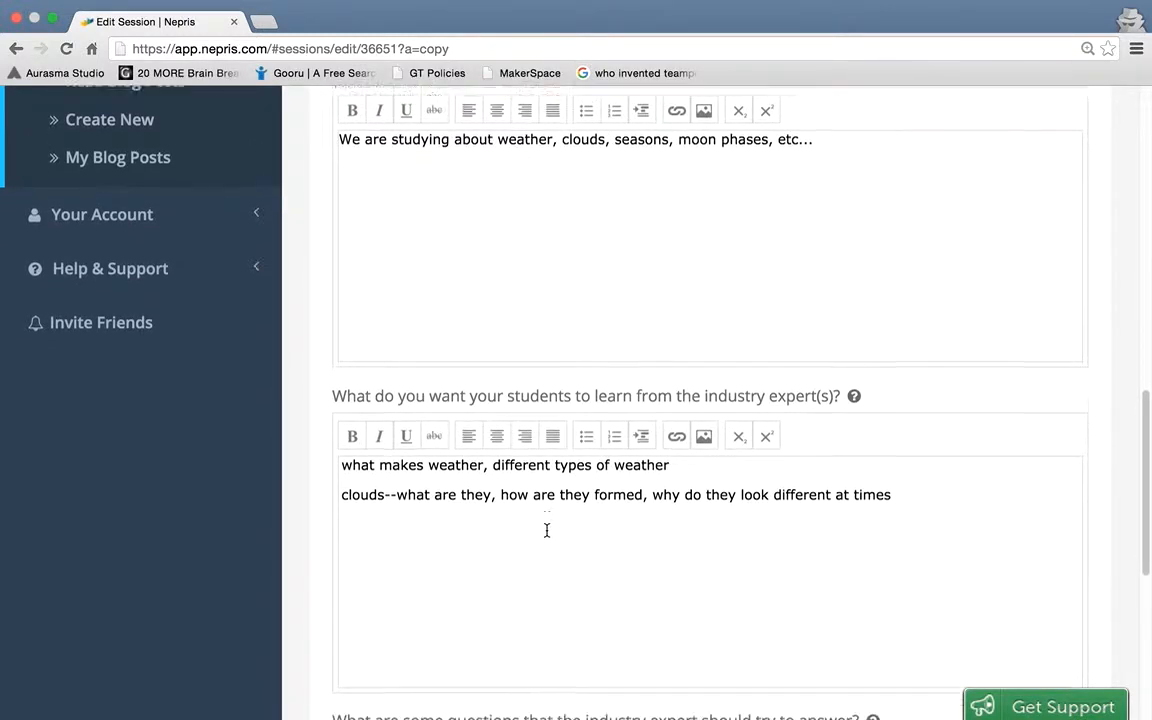
scroll(546, 530, "down", 1)
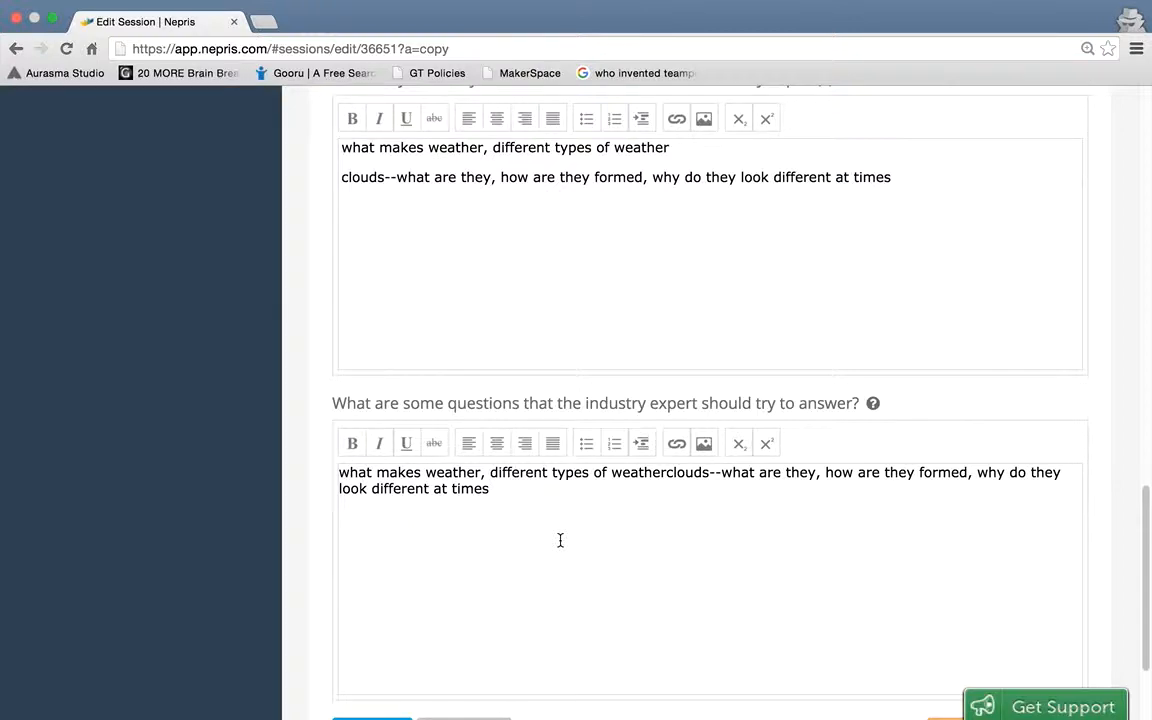
- Proceed to the Align Standards stage of the copied session and check its added curriculum standards
scroll(560, 540, "up", 20)
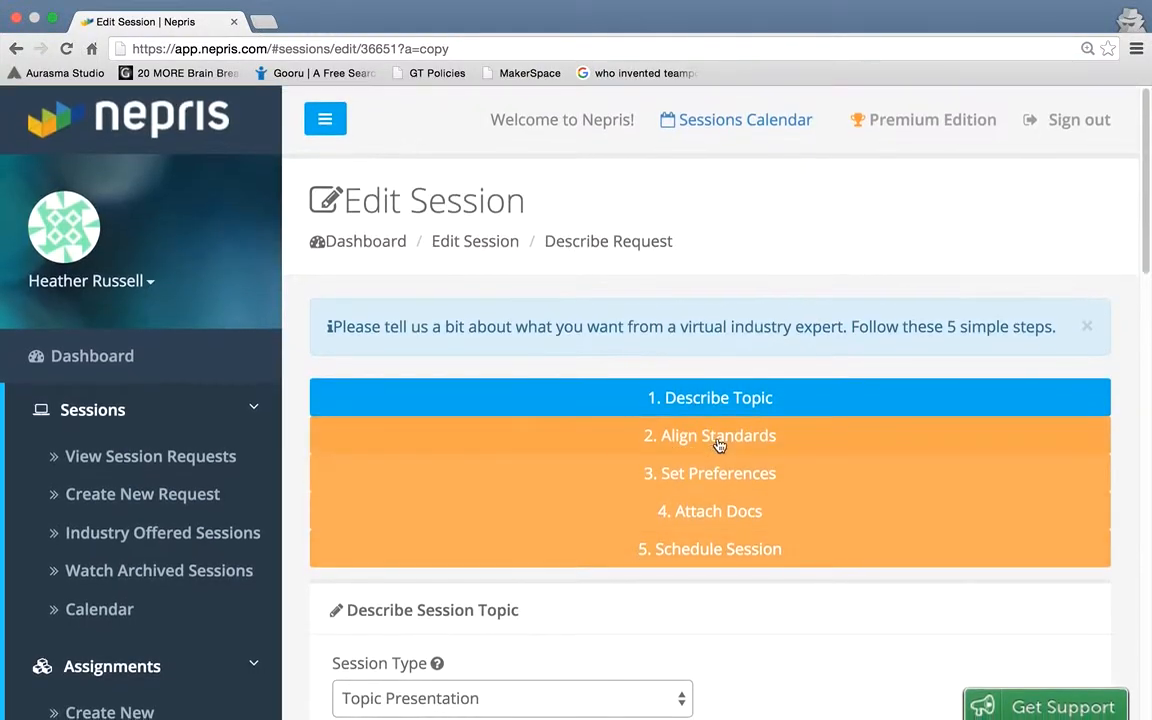
left_click(718, 437)
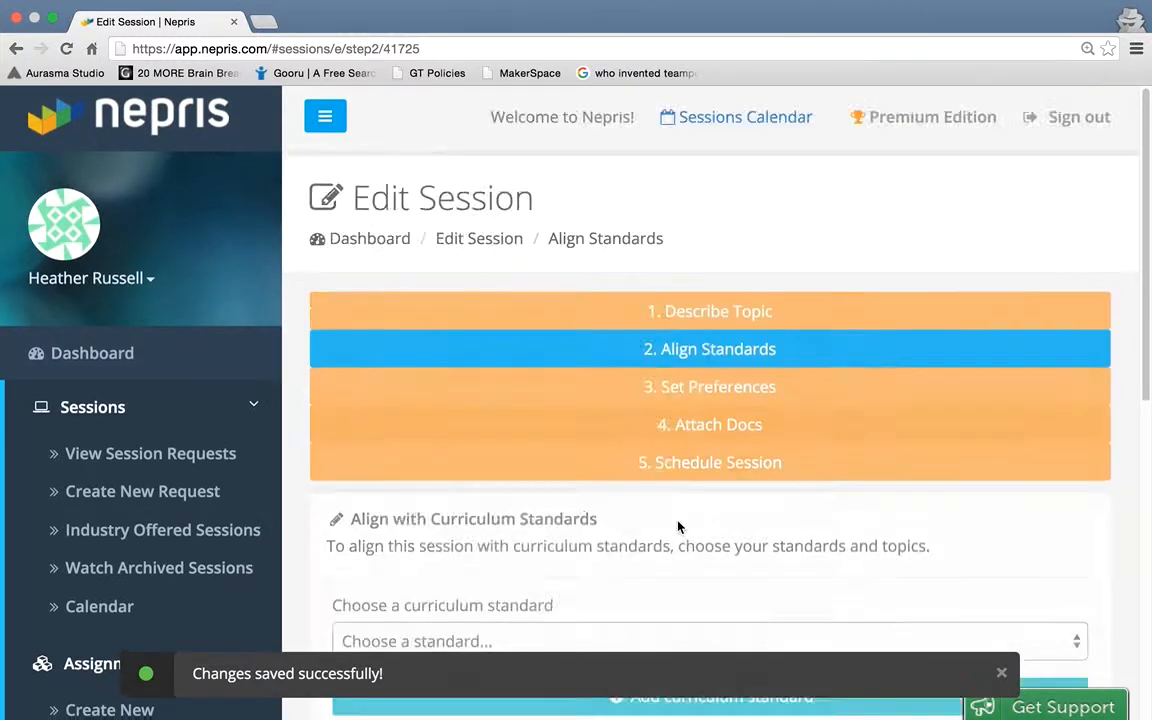
scroll(679, 525, "down", 10)
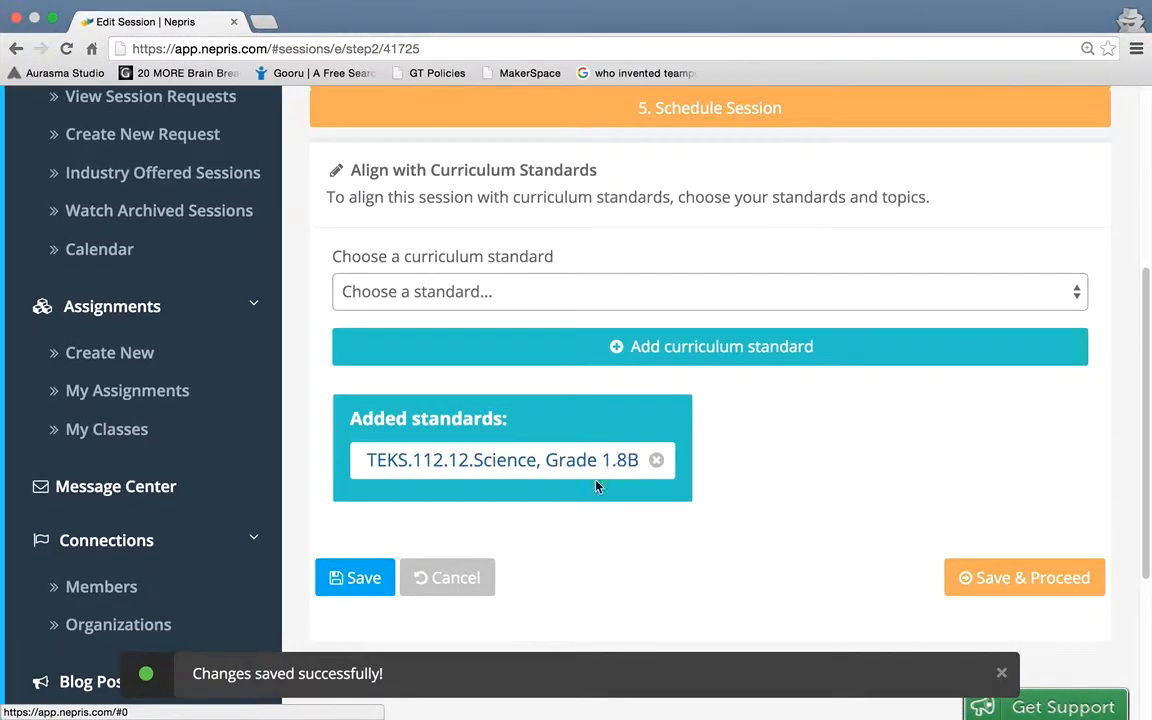
scroll(663, 545, "up", 5)
scroll(663, 545, "down", 1)
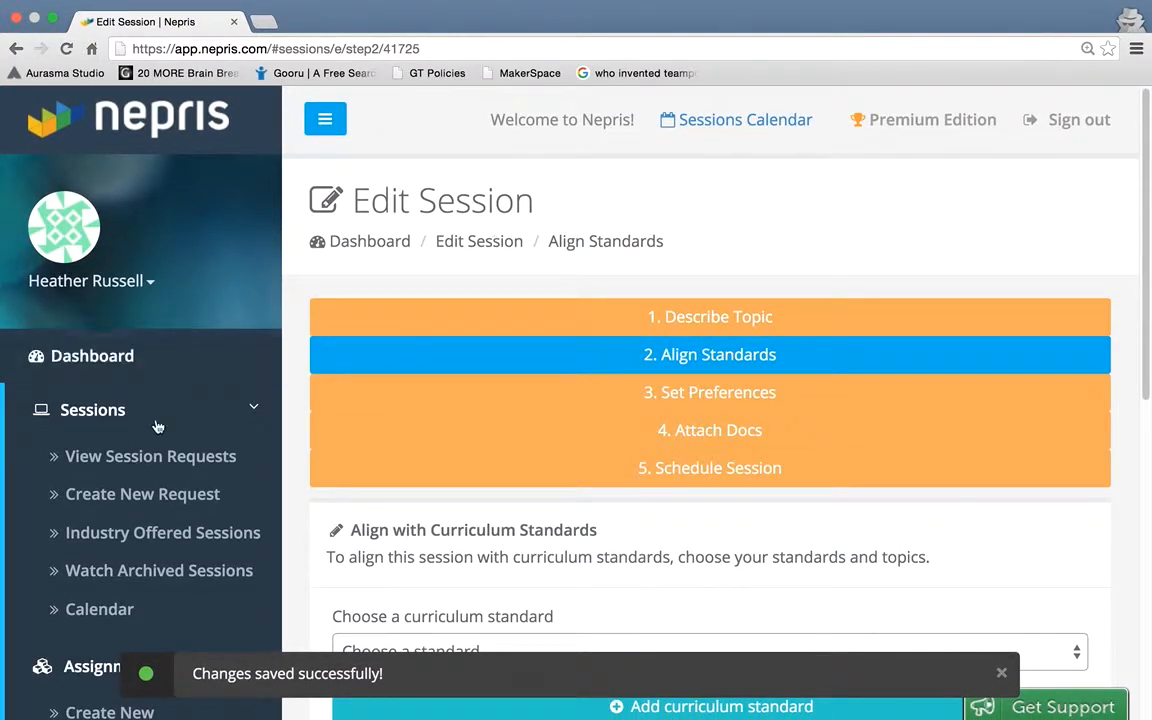
- Return to the list of all session requests and look at the newly copied Weather request
left_click(141, 466)
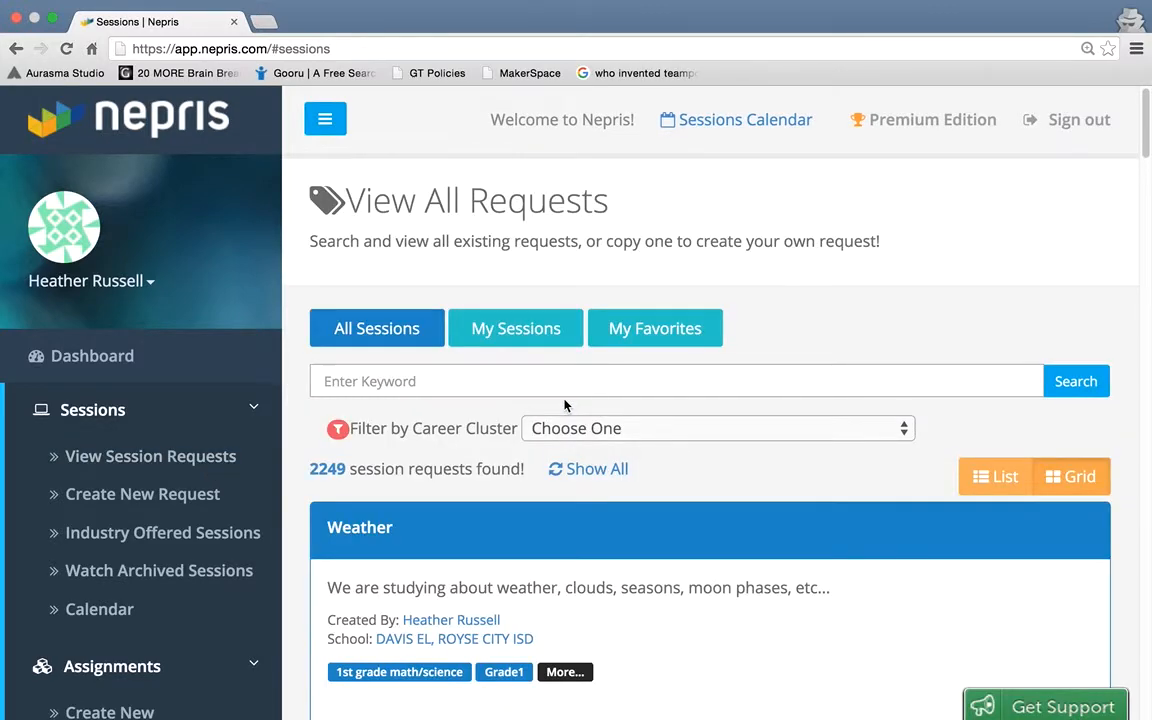
scroll(564, 405, "down", 5)
scroll(564, 405, "down", 1)
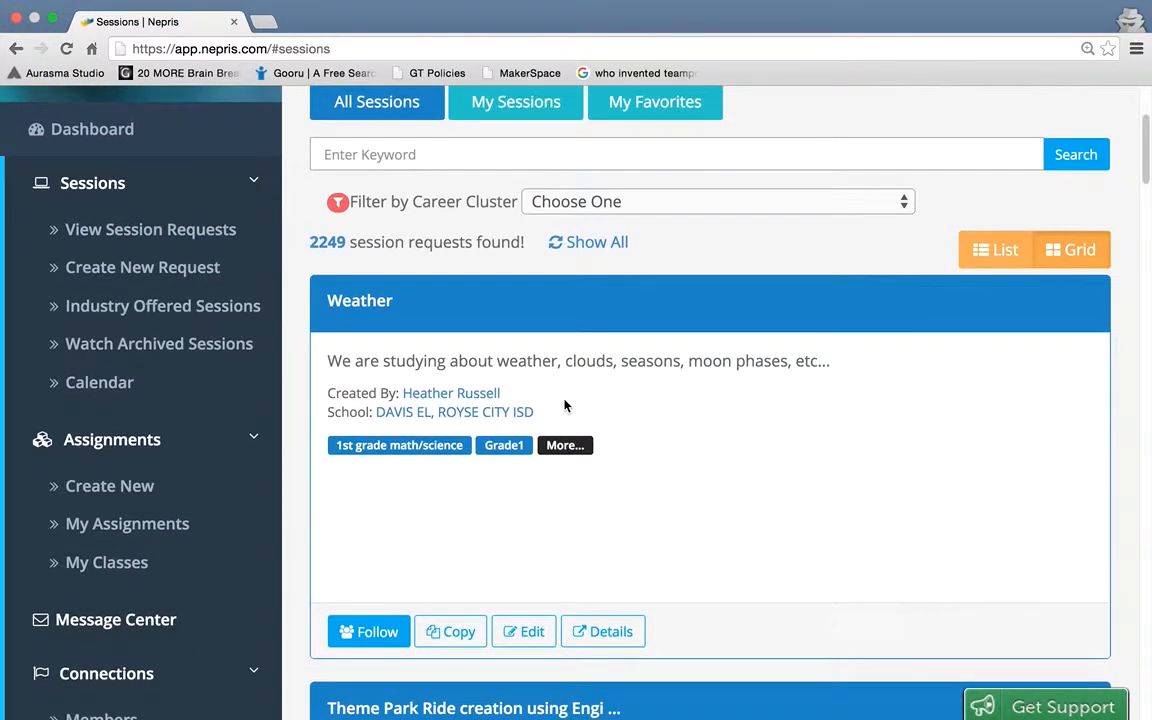
scroll(564, 405, "down", 8)
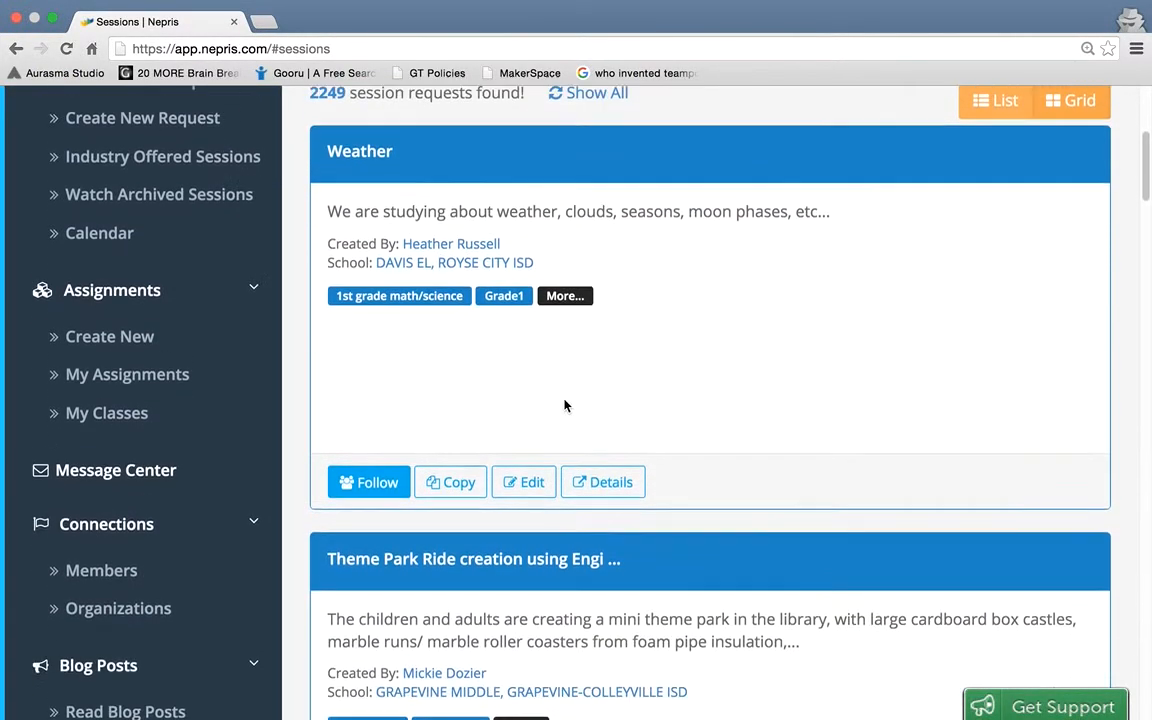
- Search all session requests for "weather"
scroll(564, 405, "down", 3)
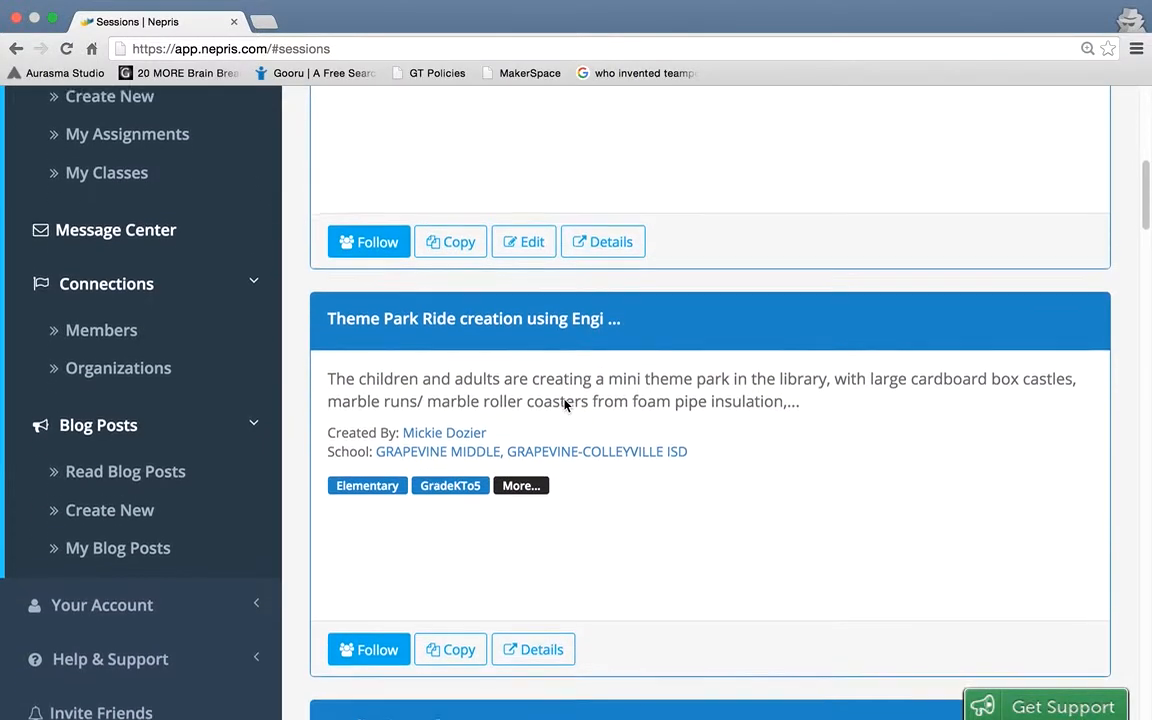
scroll(564, 405, "up", 15)
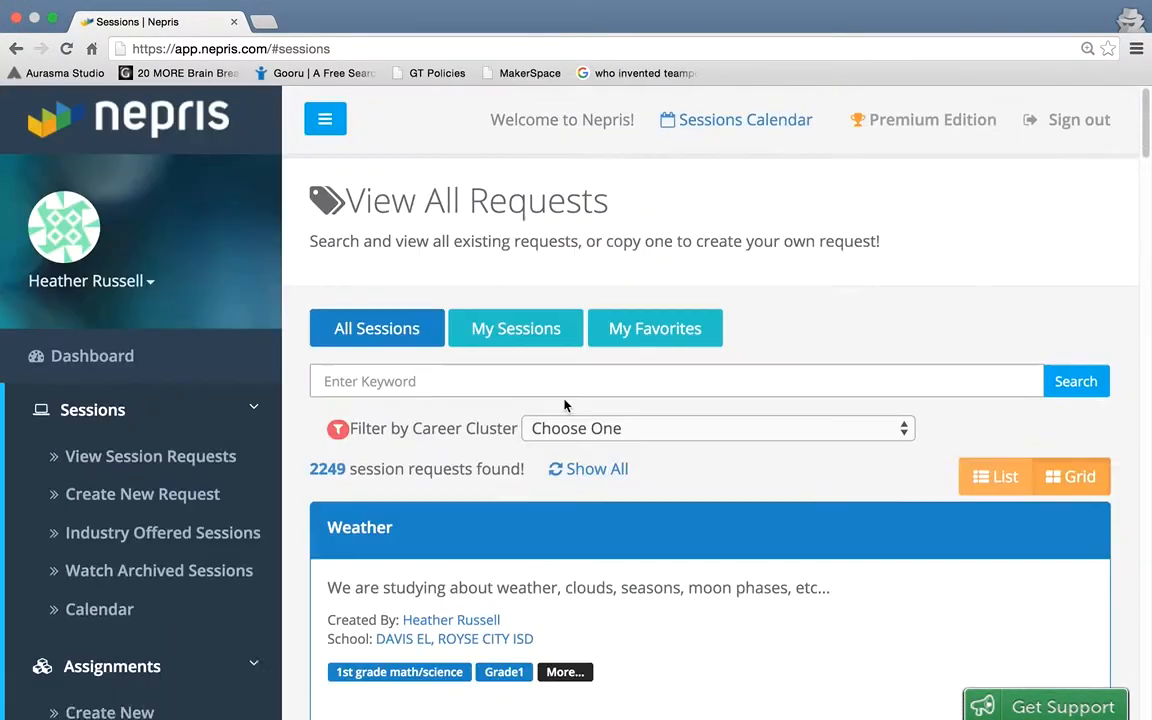
left_click(569, 387)
type("weather")
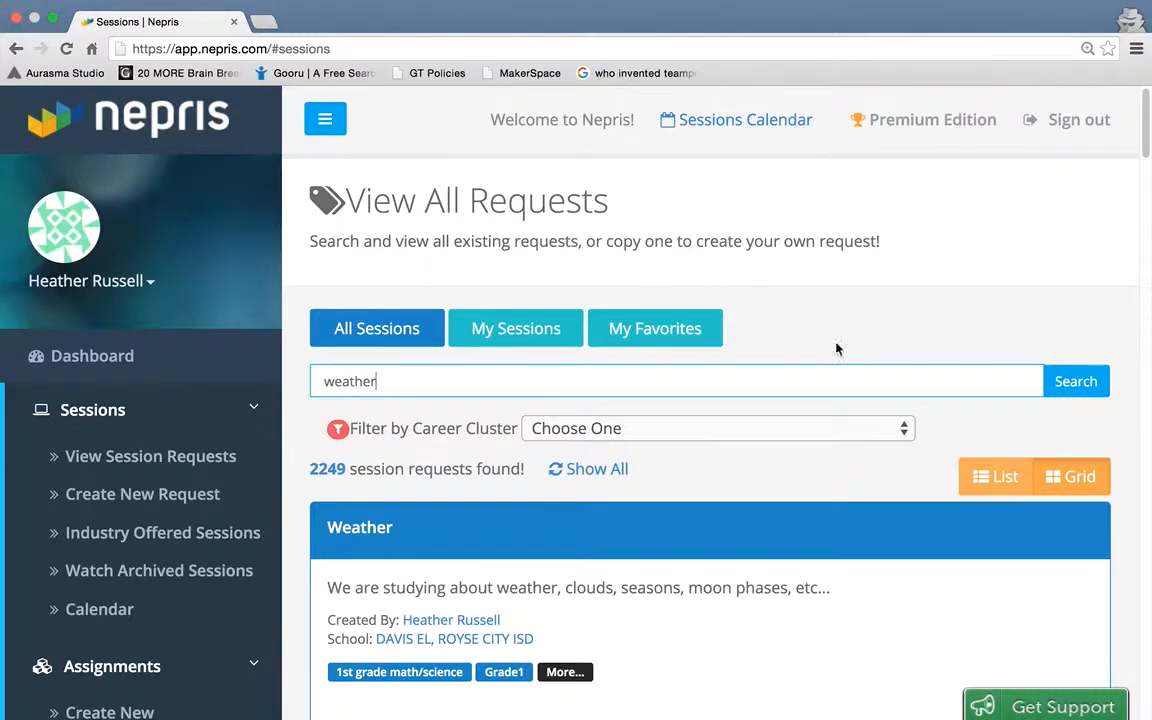
left_click(1070, 390)
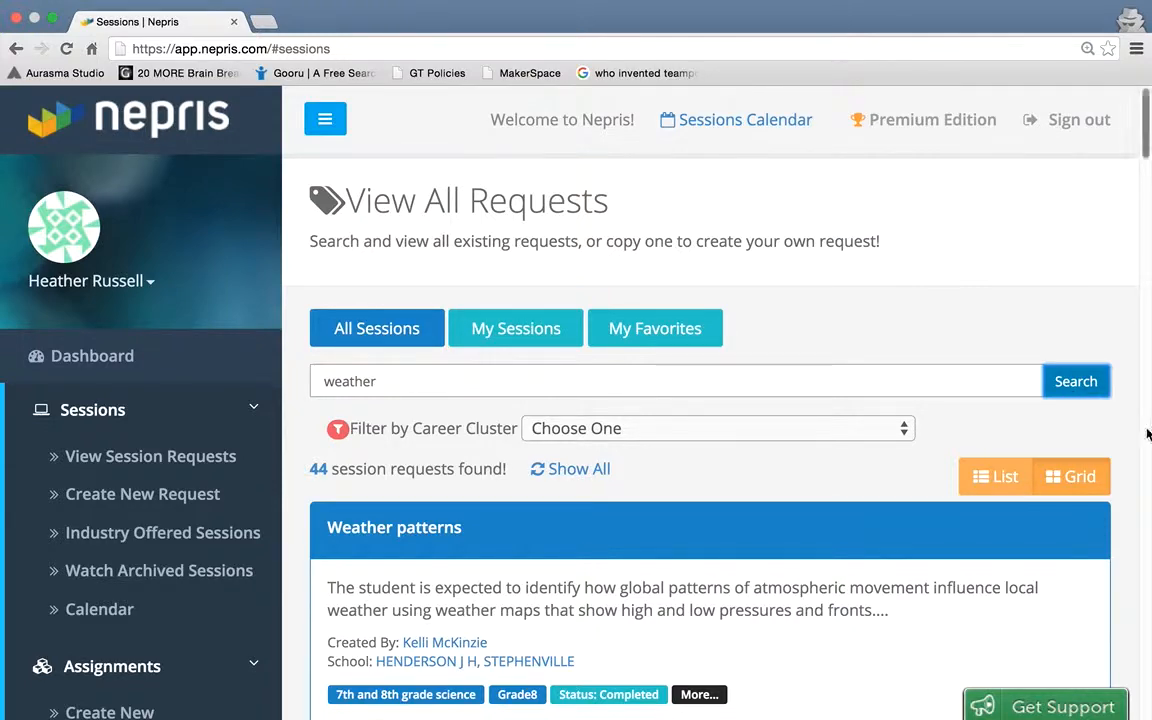
- Open the details of the completed 1st grade math/science "Weather" request in the search results
scroll(929, 526, "down", 5)
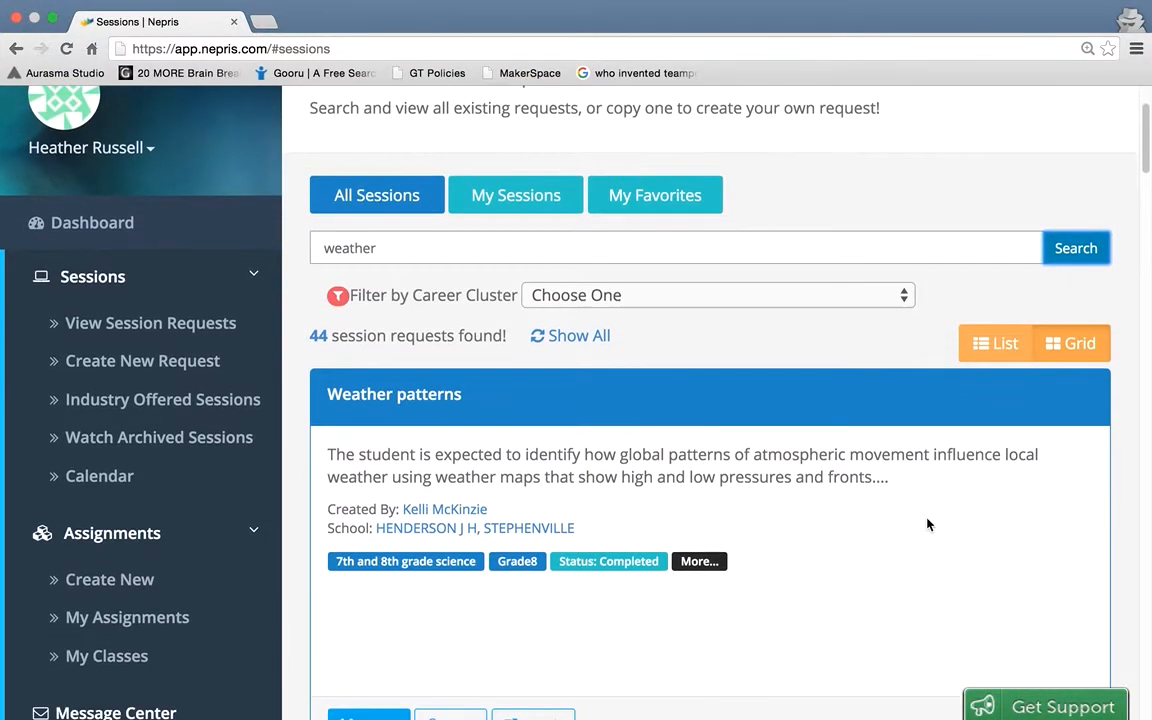
scroll(928, 525, "down", 3)
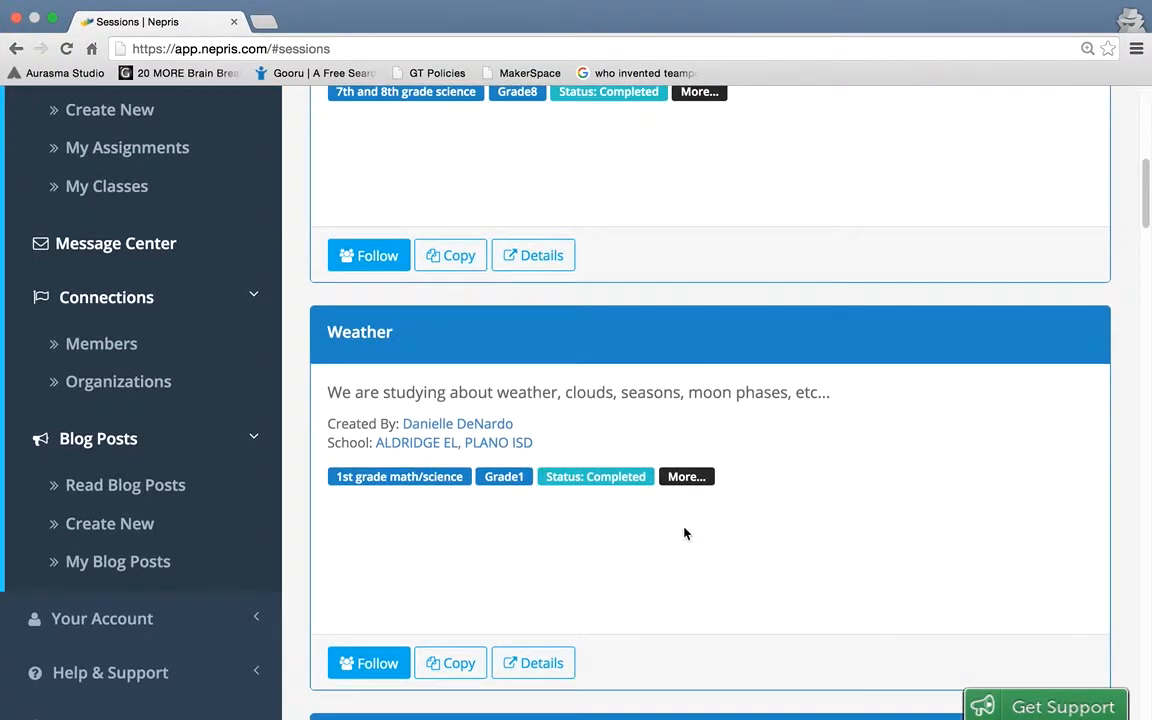
left_click(688, 484)
mouse_move(668, 481)
left_click(514, 660)
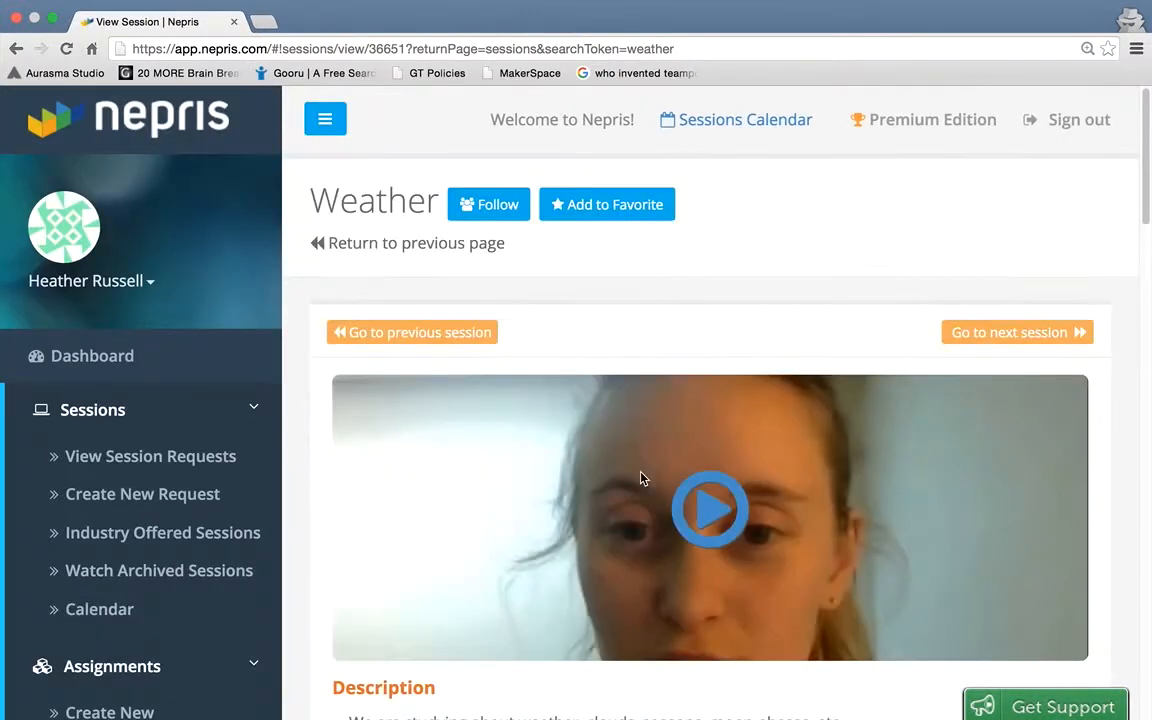
- Review the Weather session's video, description, key questions, expected outcomes and curriculum alignment
scroll(641, 477, "down", 3)
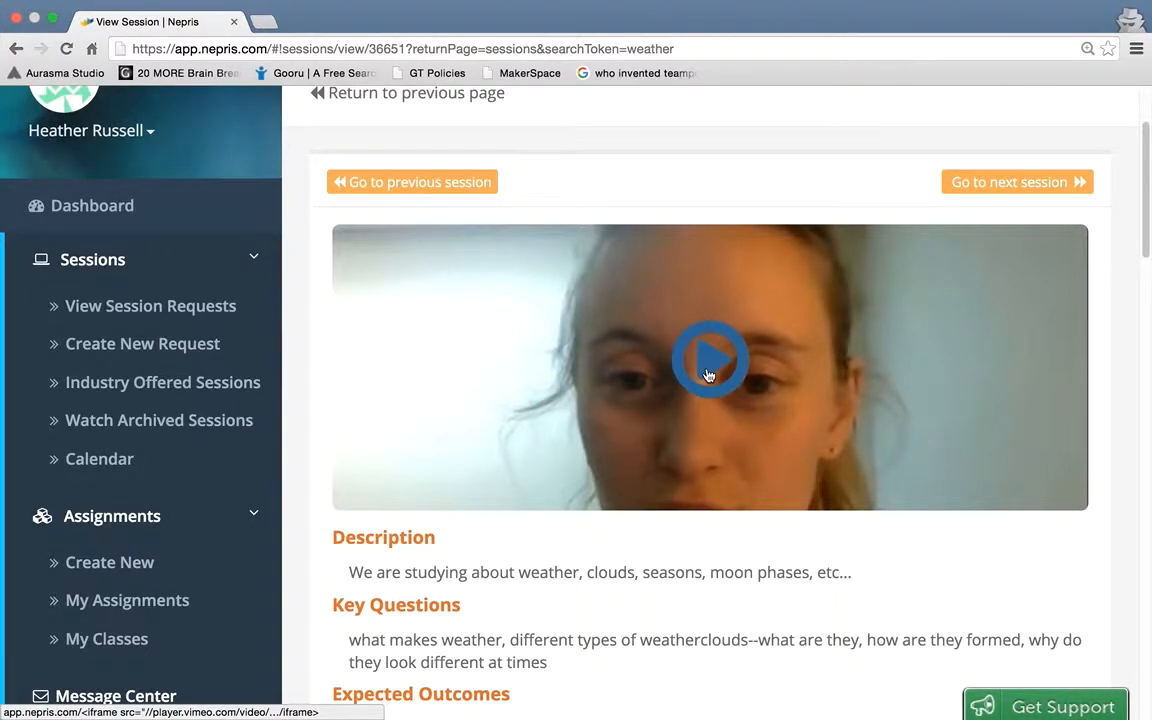
scroll(707, 378, "down", 5)
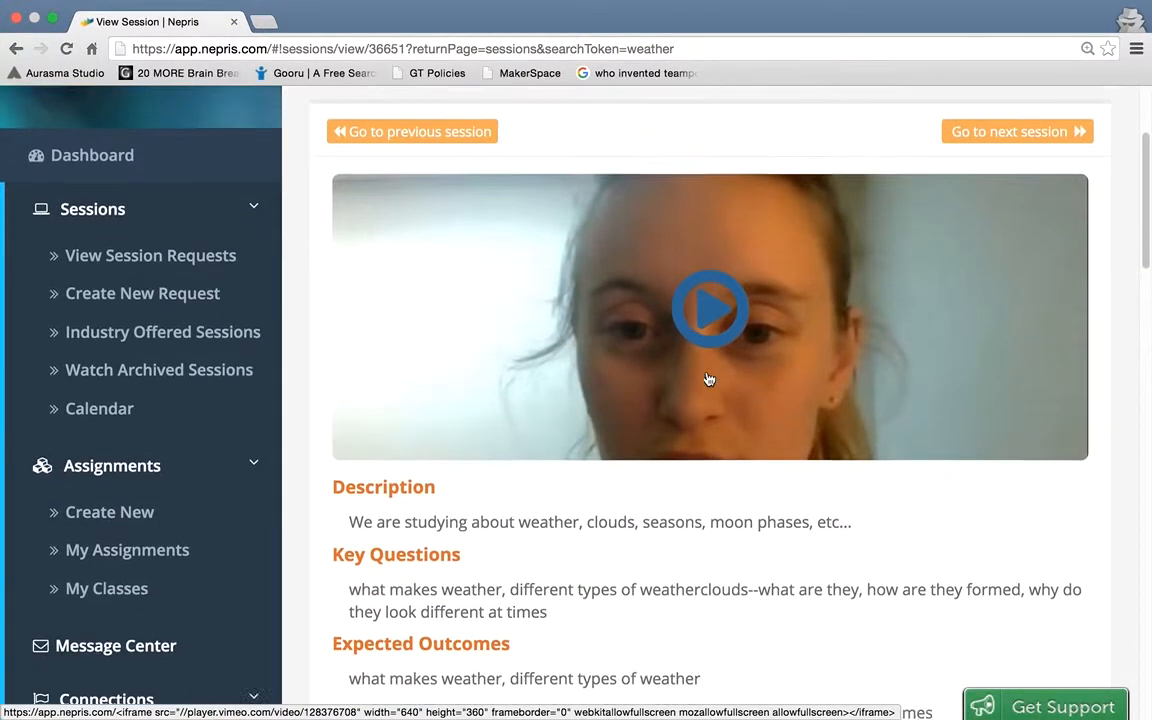
scroll(707, 378, "down", 6)
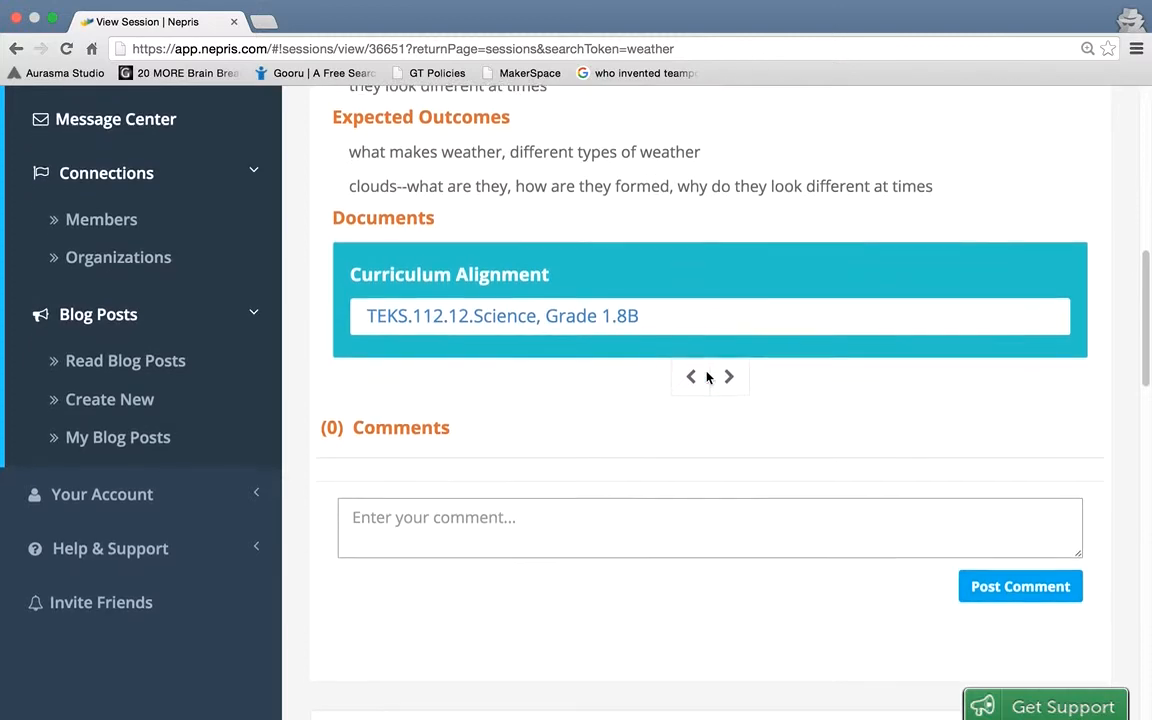
scroll(702, 412, "up", 6)
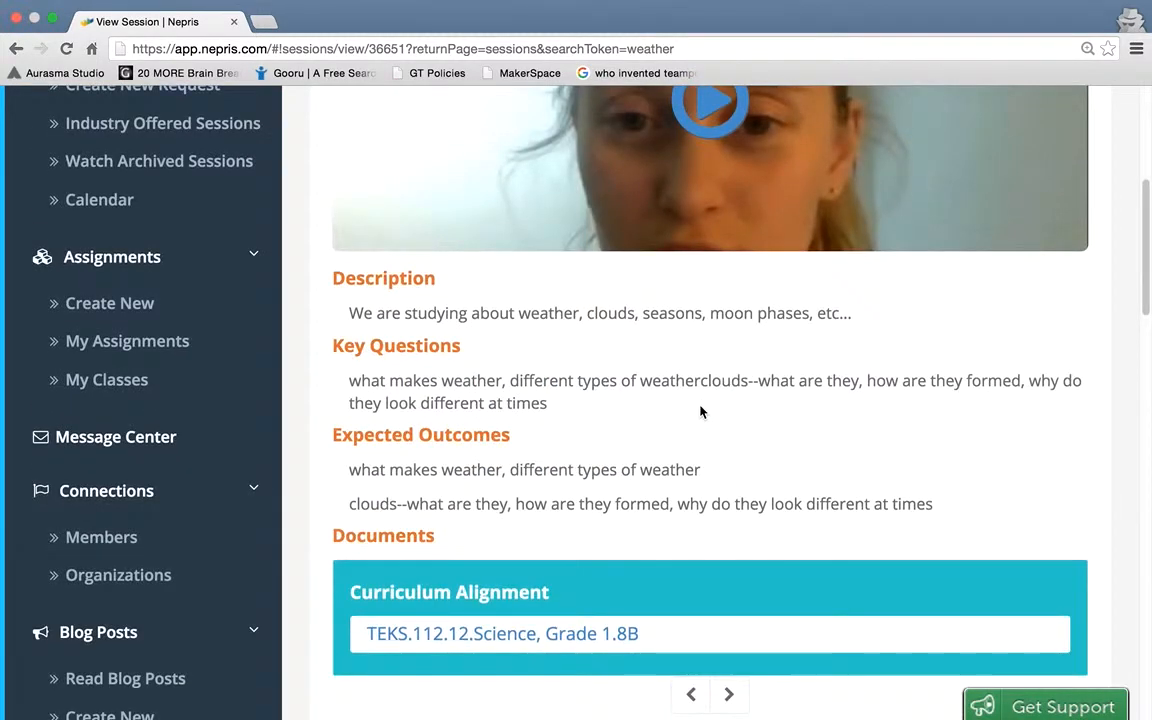
scroll(700, 411, "up", 8)
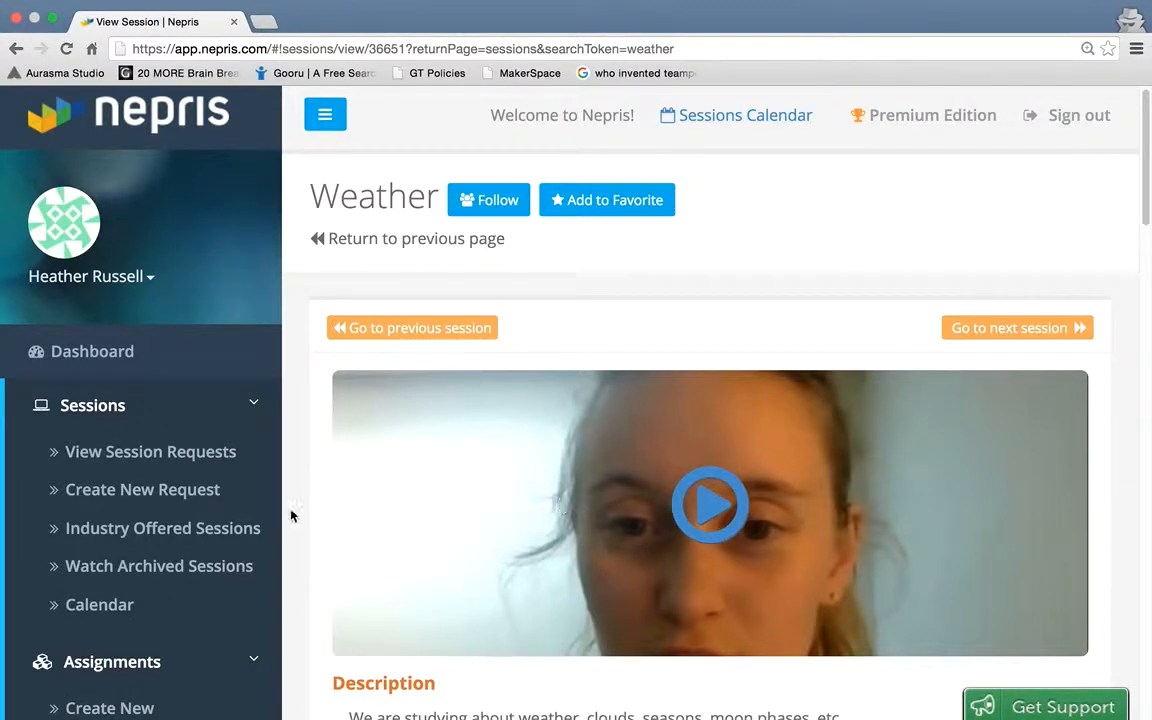
- Go to the archived sessions and search the recordings for "weather"
scroll(180, 547, "down", 1)
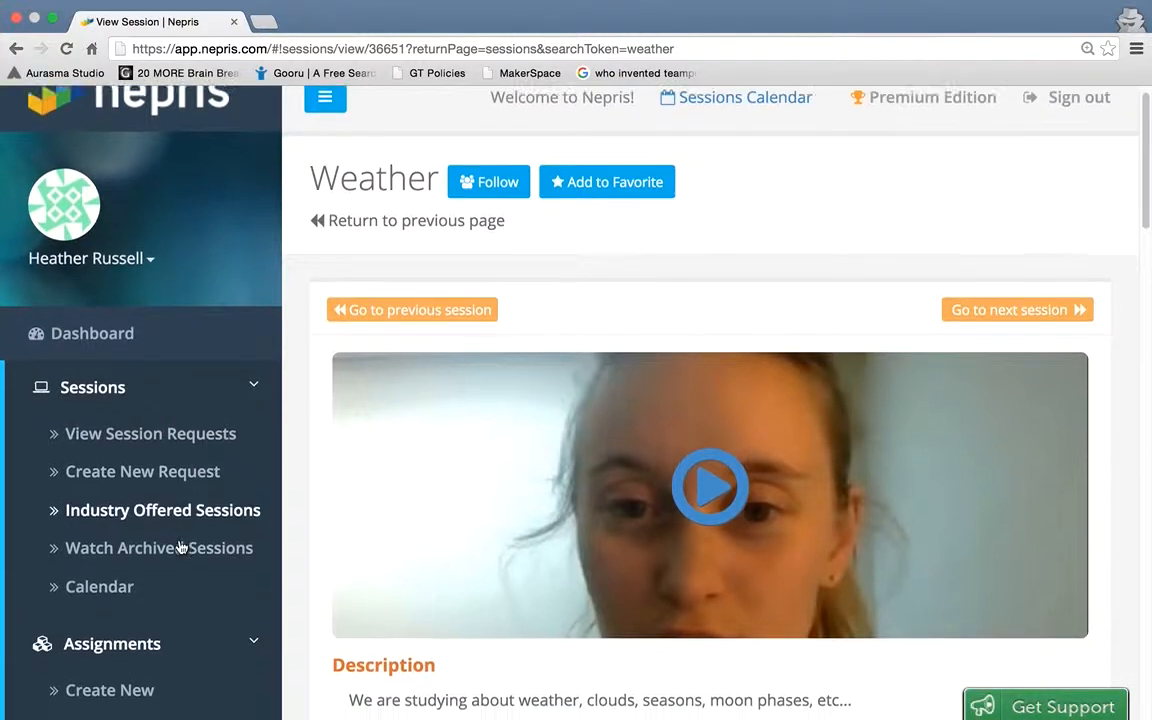
left_click(179, 532)
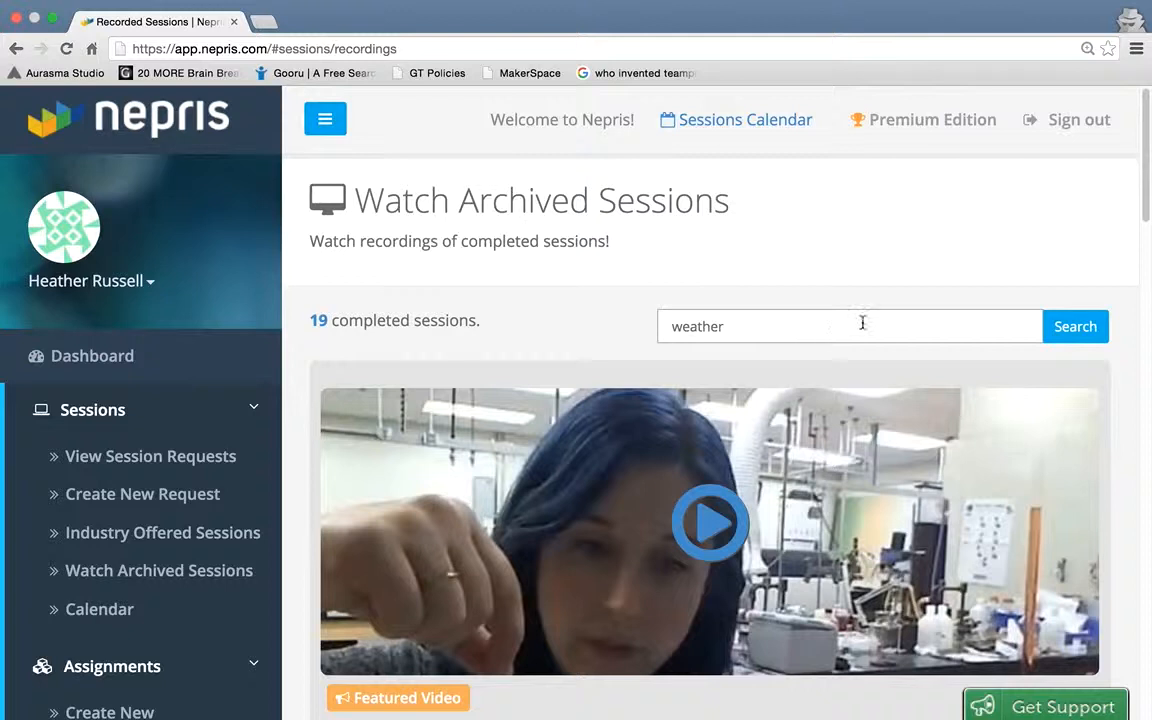
left_click(1062, 330)
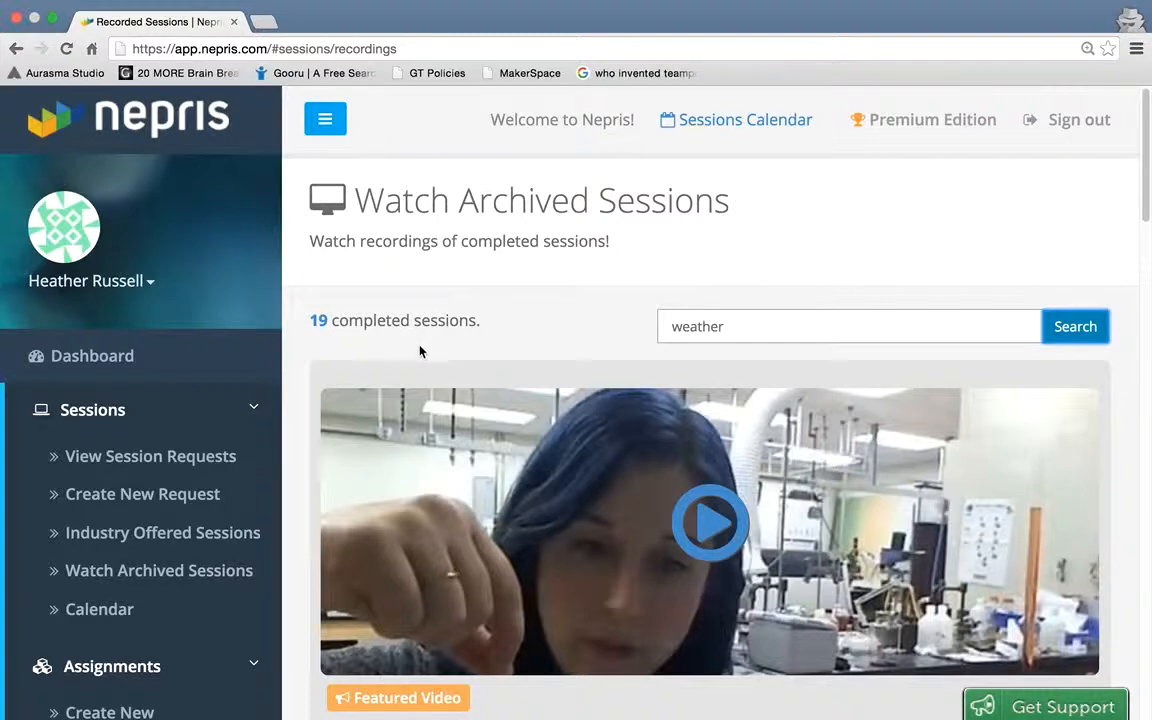
- Browse the featured video and the weather recordings found among the archived sessions
scroll(469, 368, "down", 1)
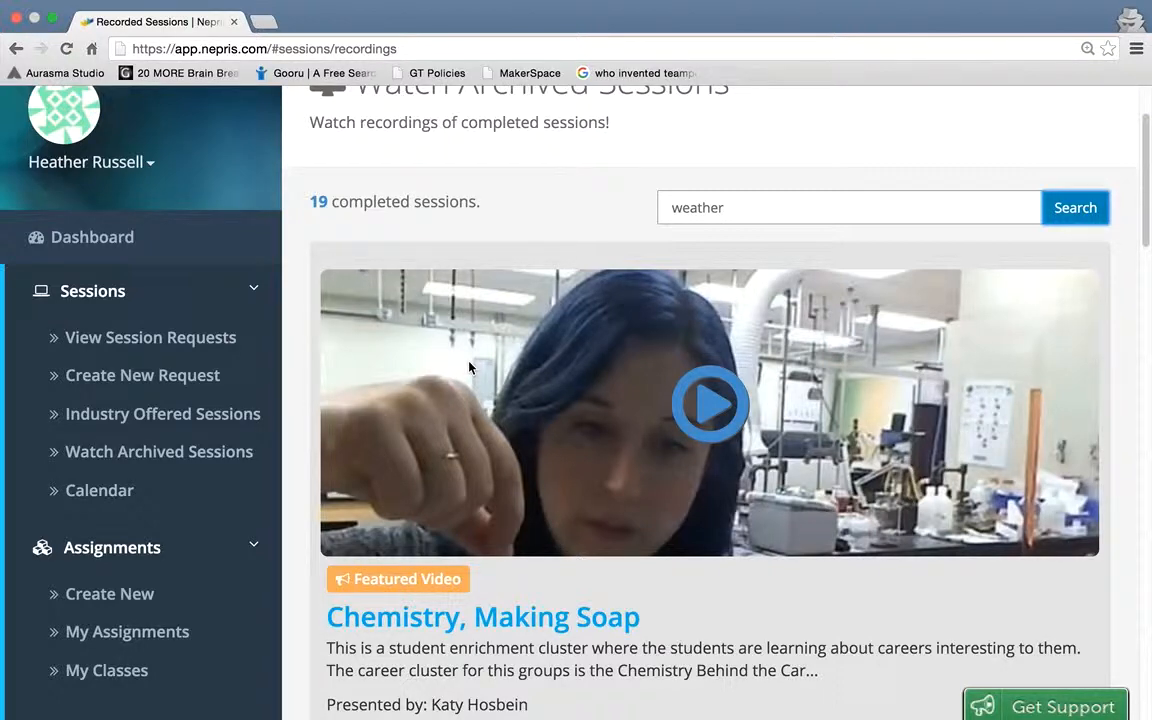
scroll(469, 368, "down", 10)
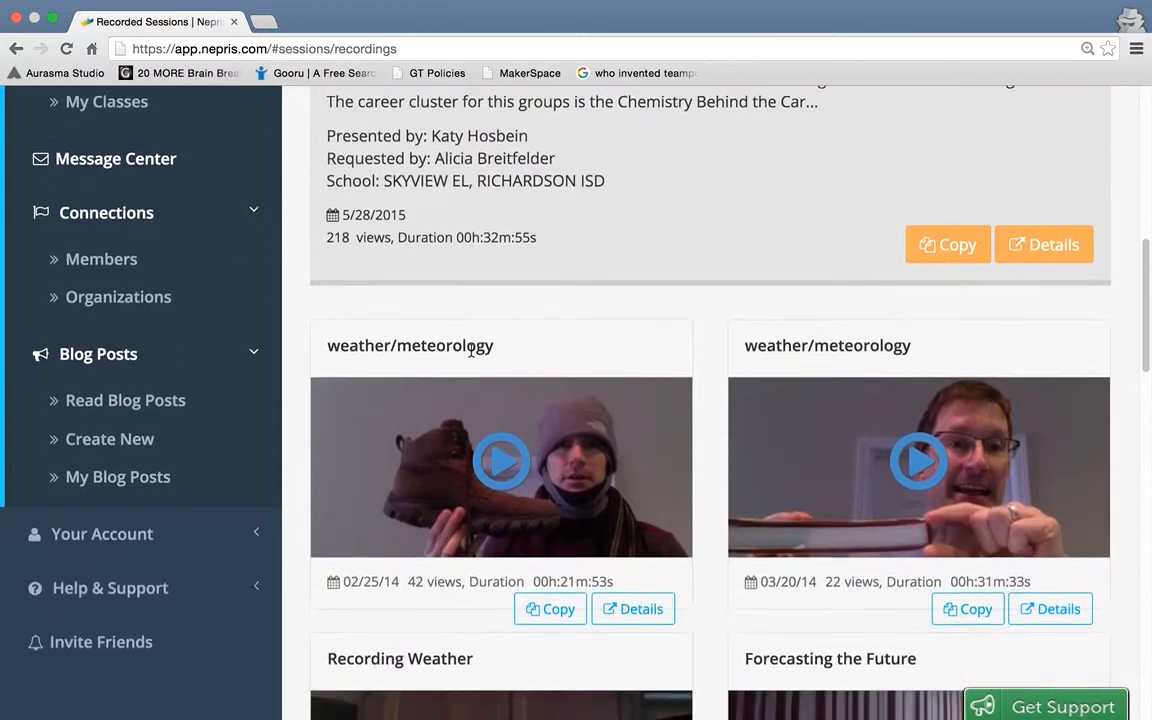
scroll(471, 350, "down", 4)
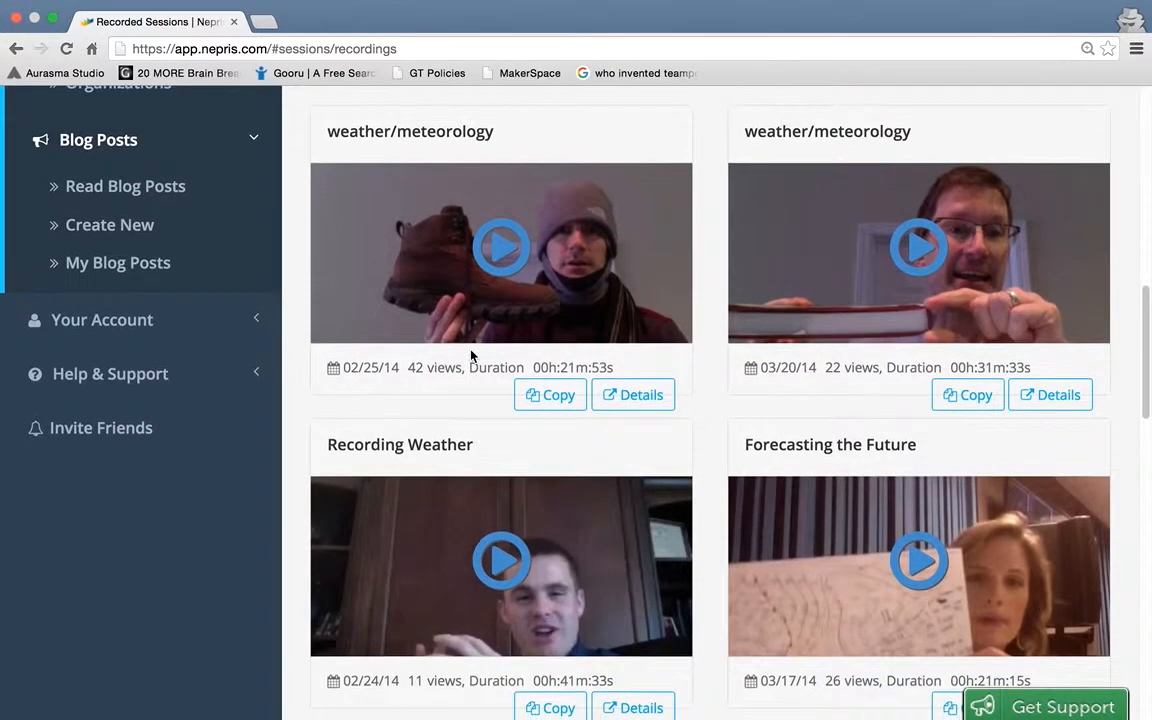
scroll(800, 522, "down", 1)
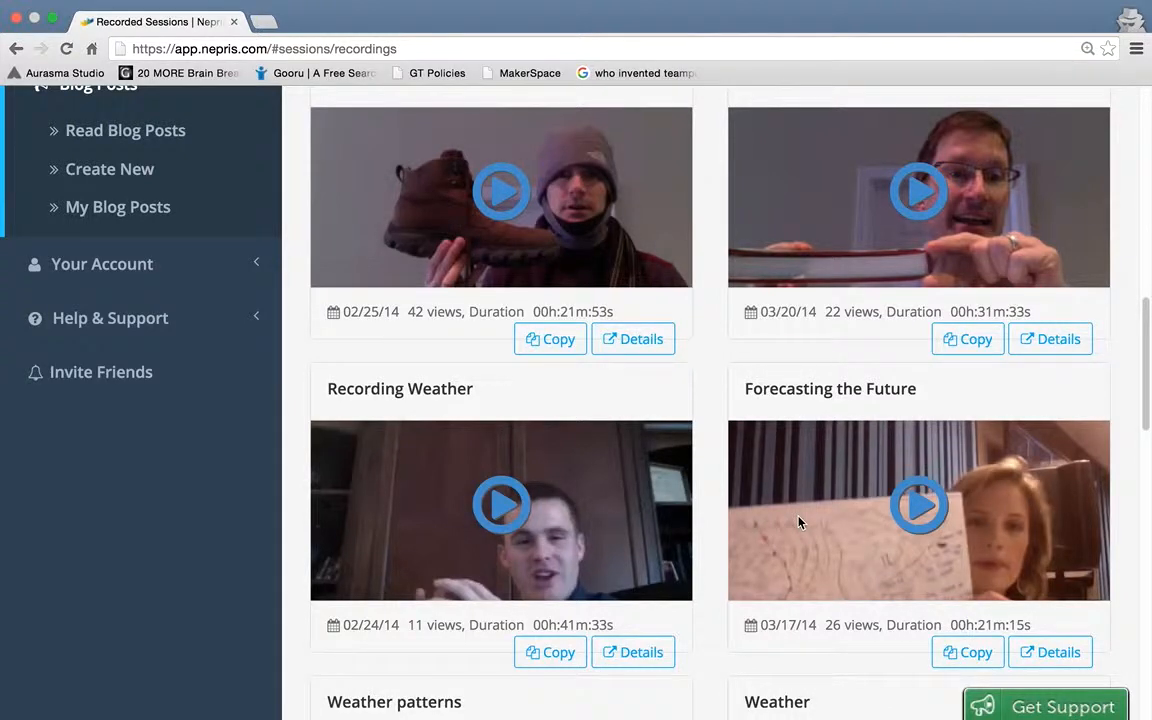
scroll(800, 522, "up", 5)
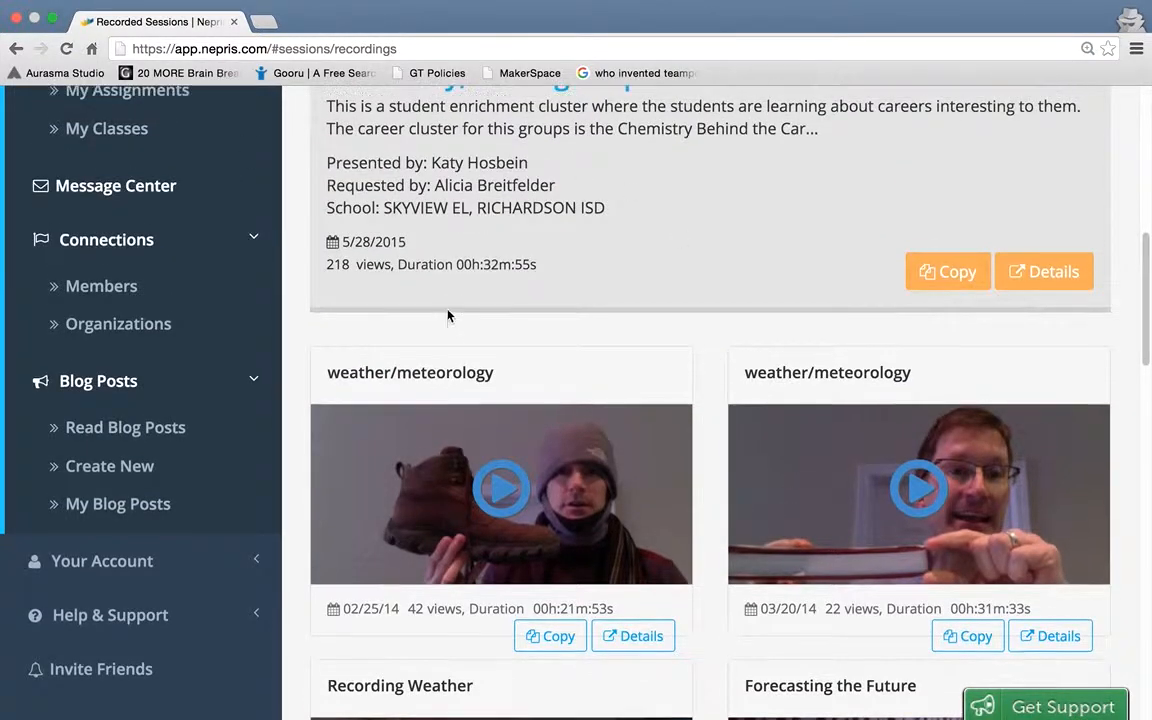
scroll(447, 316, "up", 4)
scroll(147, 306, "up", 3)
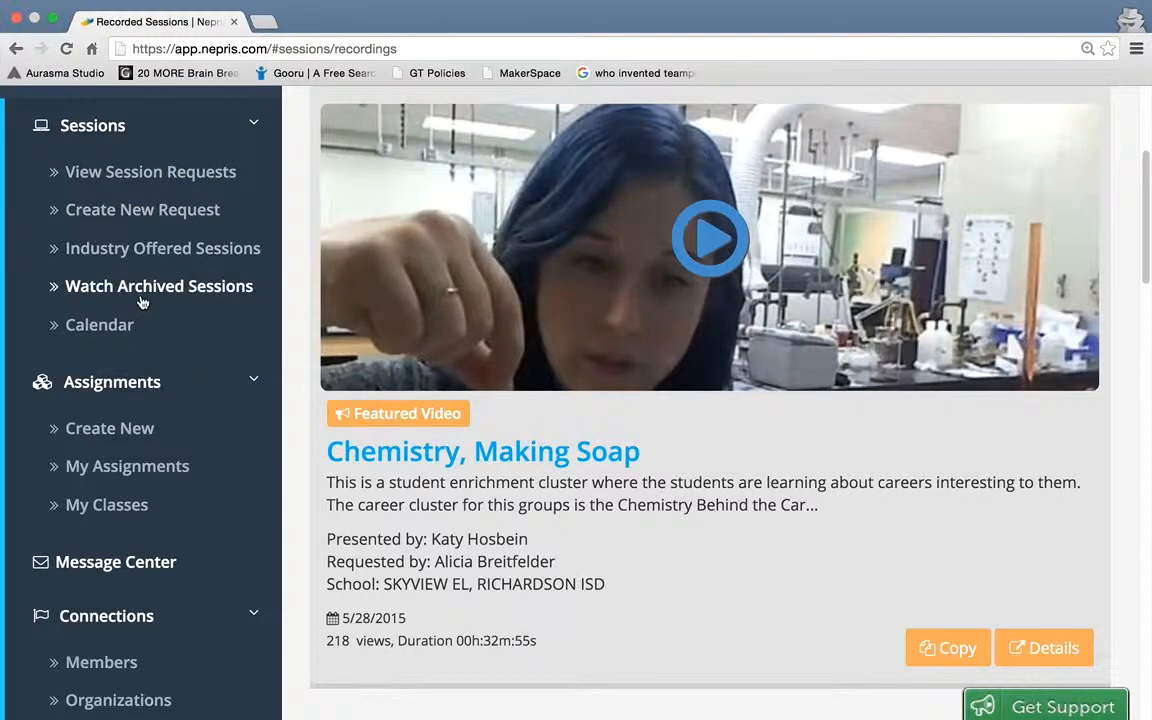
- Open the details of the 02/25/14 weather/meteorology recording and review its description, key questions, expected outcomes and curriculum alignment
scroll(412, 330, "down", 8)
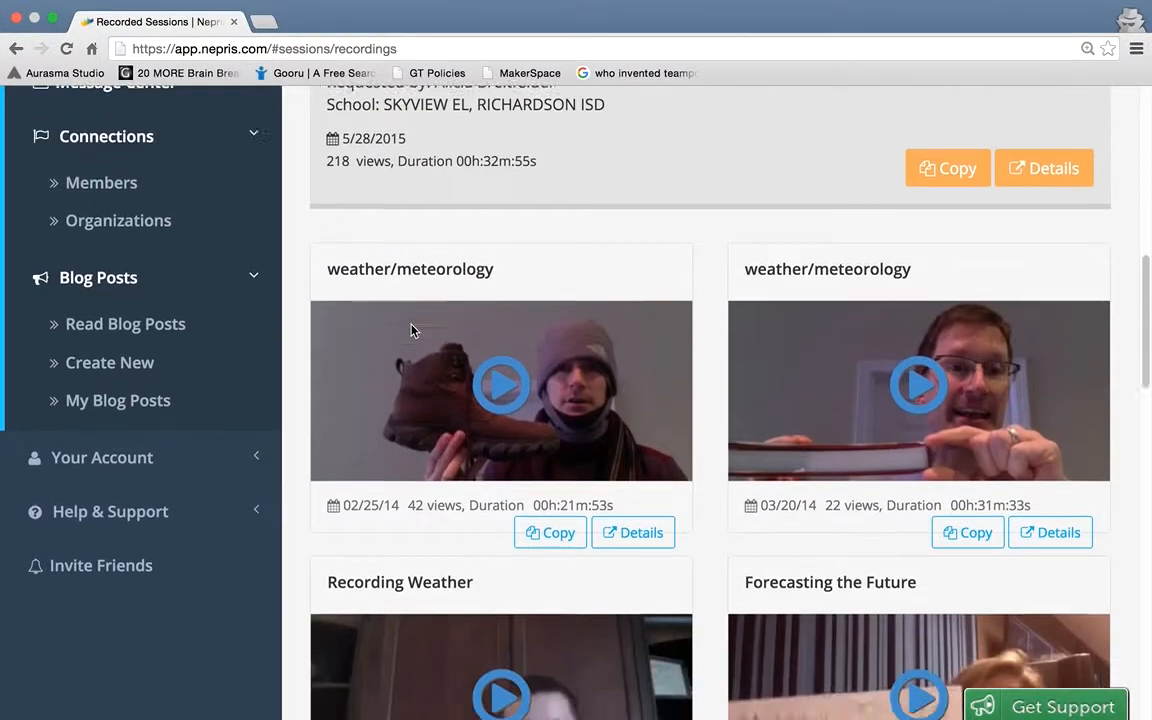
scroll(410, 330, "down", 3)
left_click(638, 384)
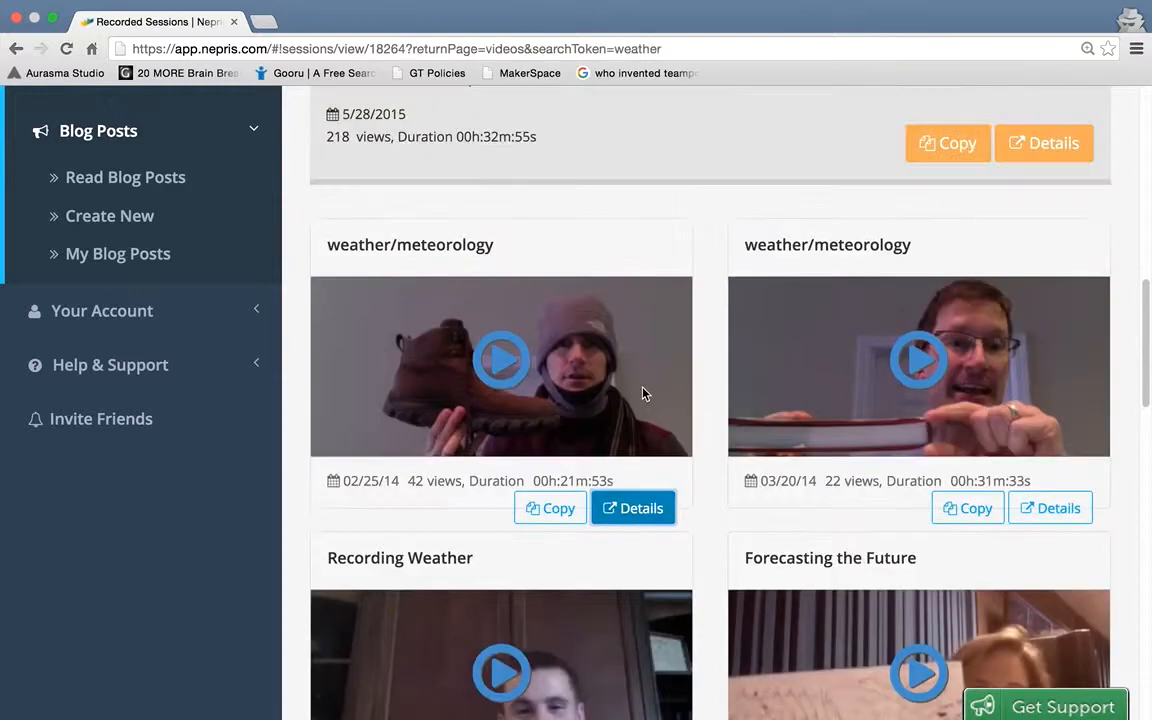
scroll(541, 426, "down", 10)
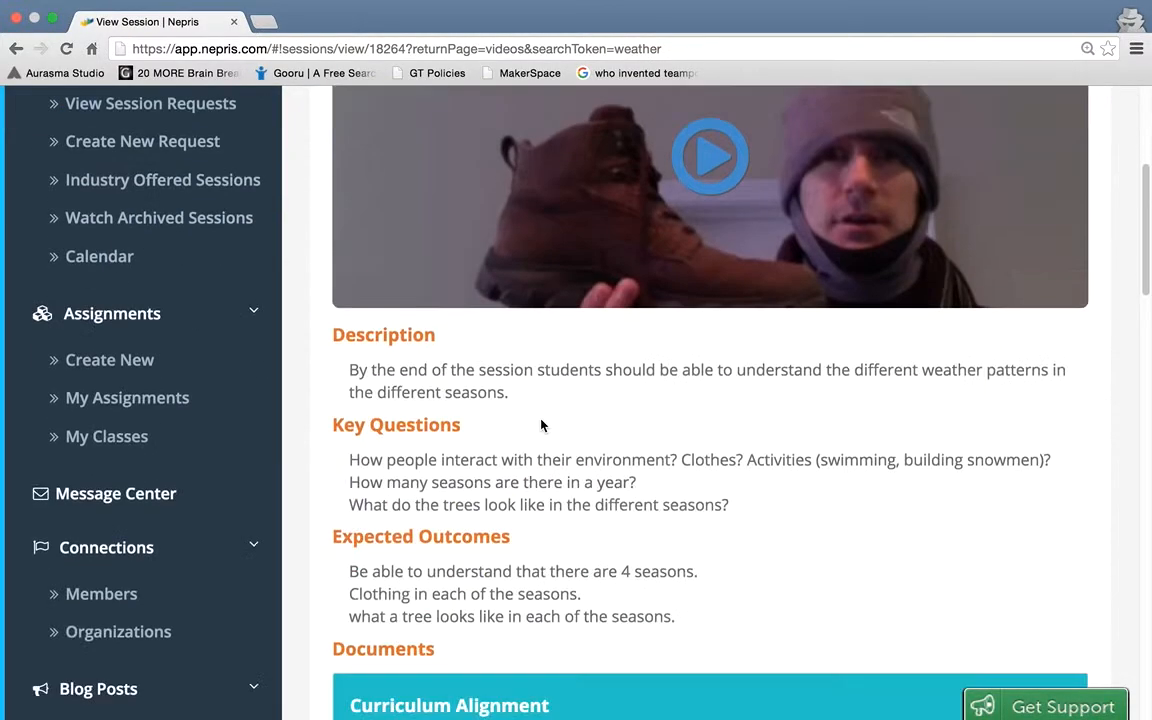
scroll(541, 426, "down", 10)
scroll(541, 426, "up", 2)
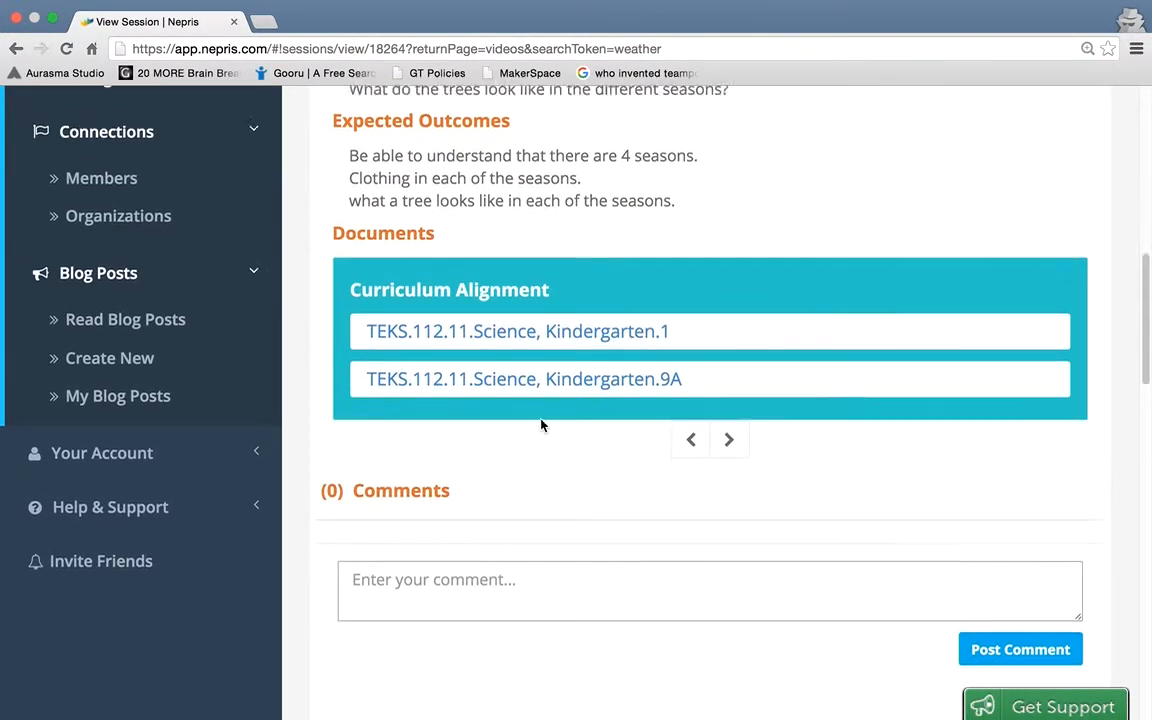
scroll(541, 426, "up", 6)
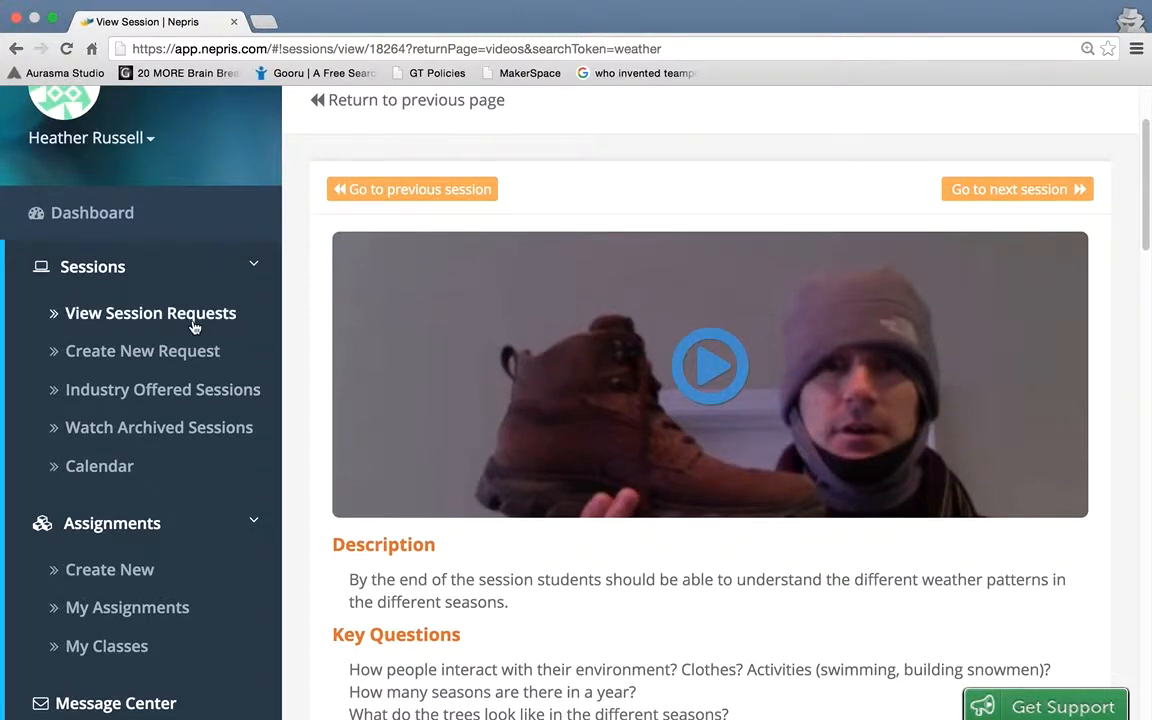
- Return to the list of all session requests and look over its entries
left_click(195, 325)
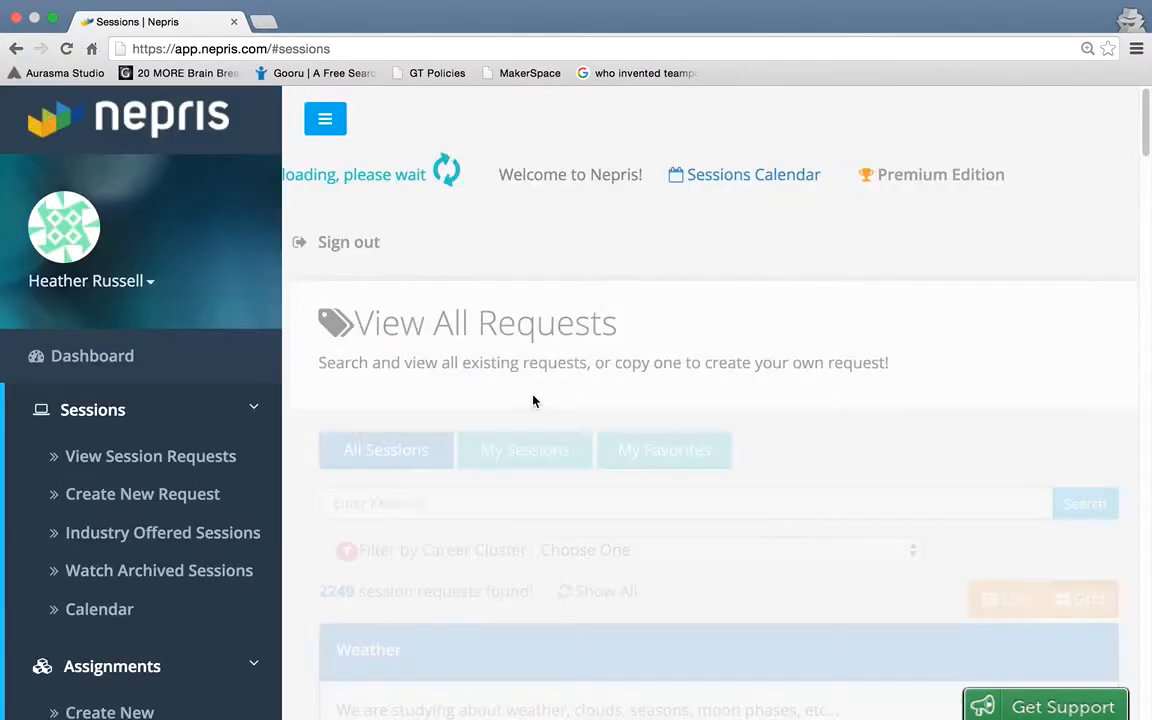
scroll(533, 398, "down", 10)
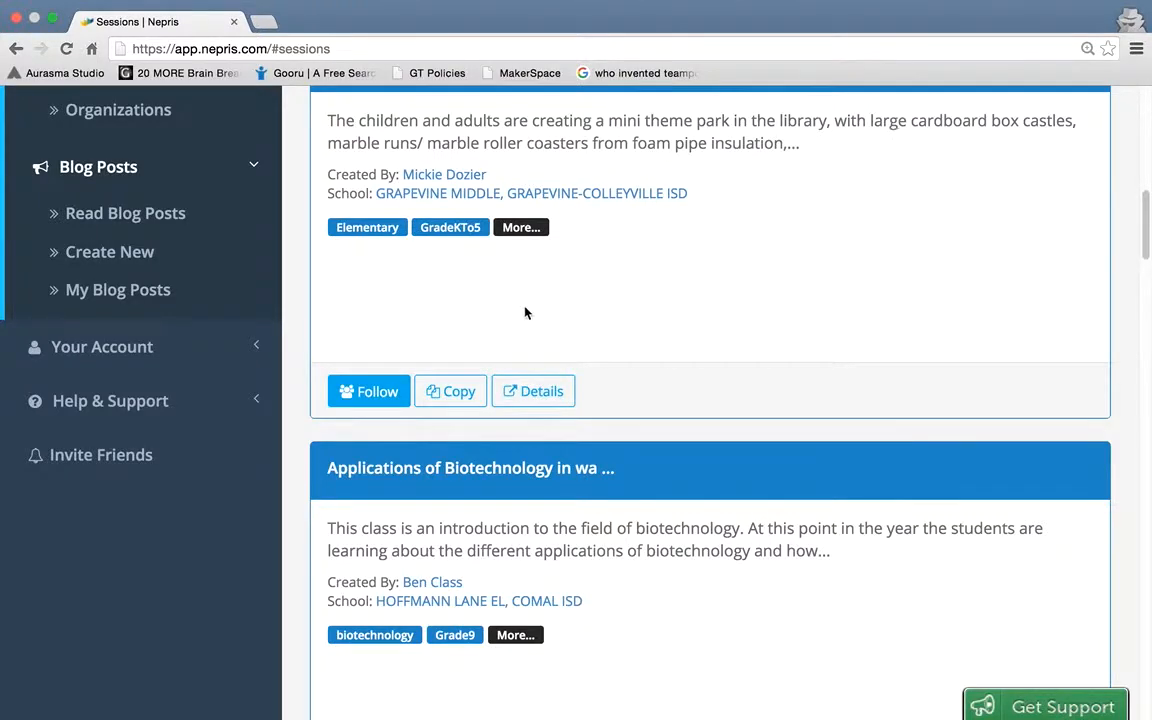
scroll(525, 313, "up", 10)
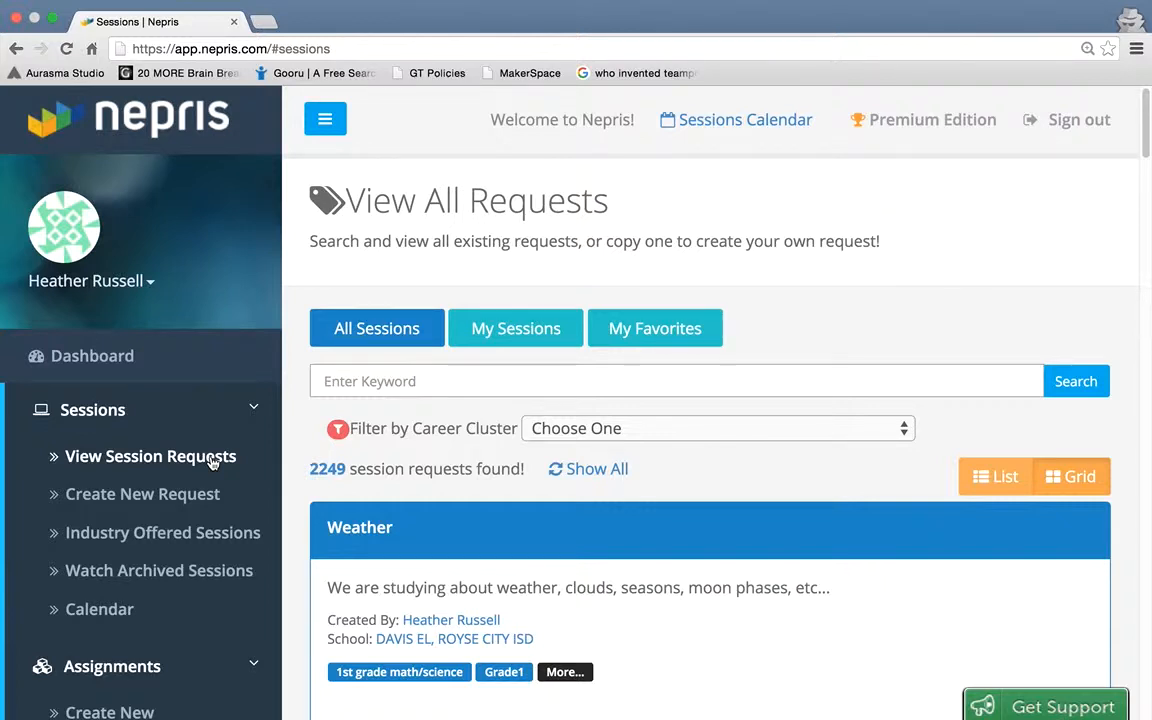
- Start a new session request and set its session type to Topic Presentation
left_click(110, 502)
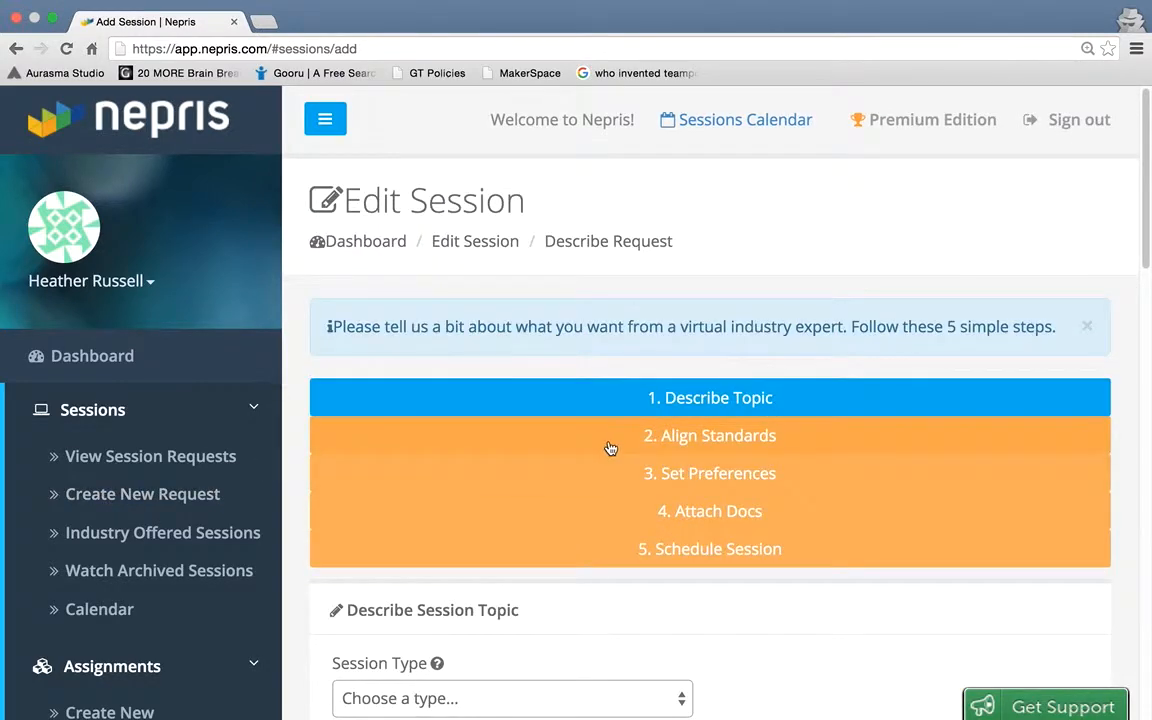
scroll(750, 469, "down", 5)
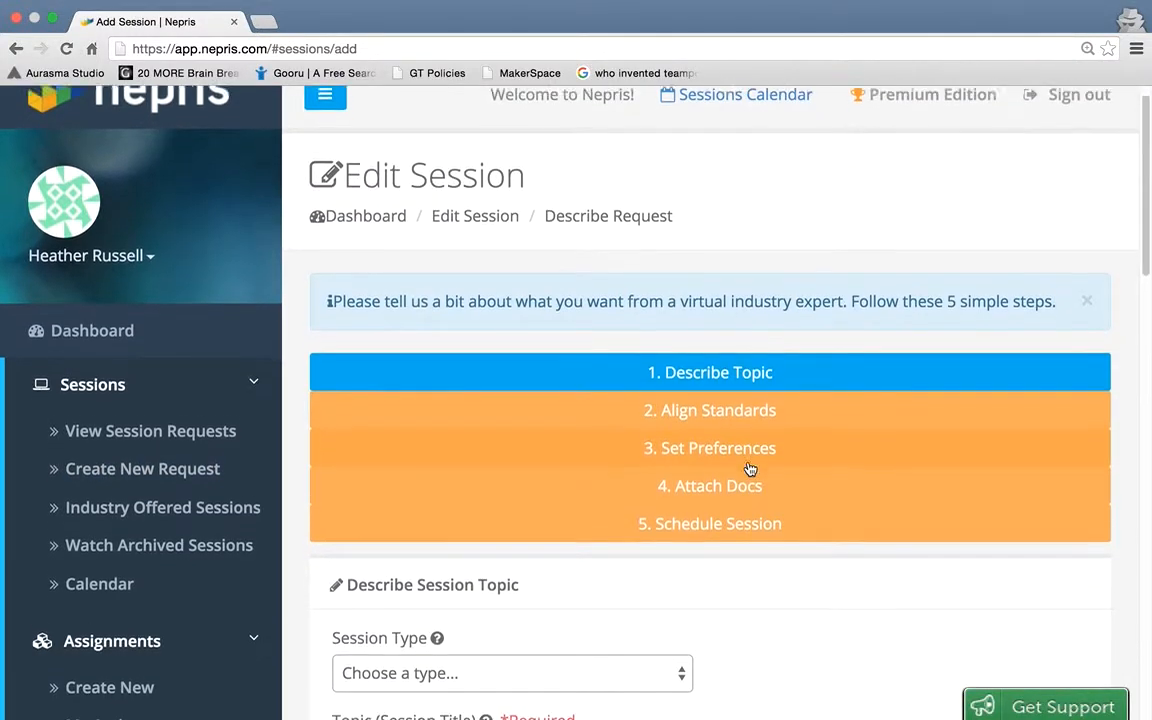
scroll(749, 468, "down", 3)
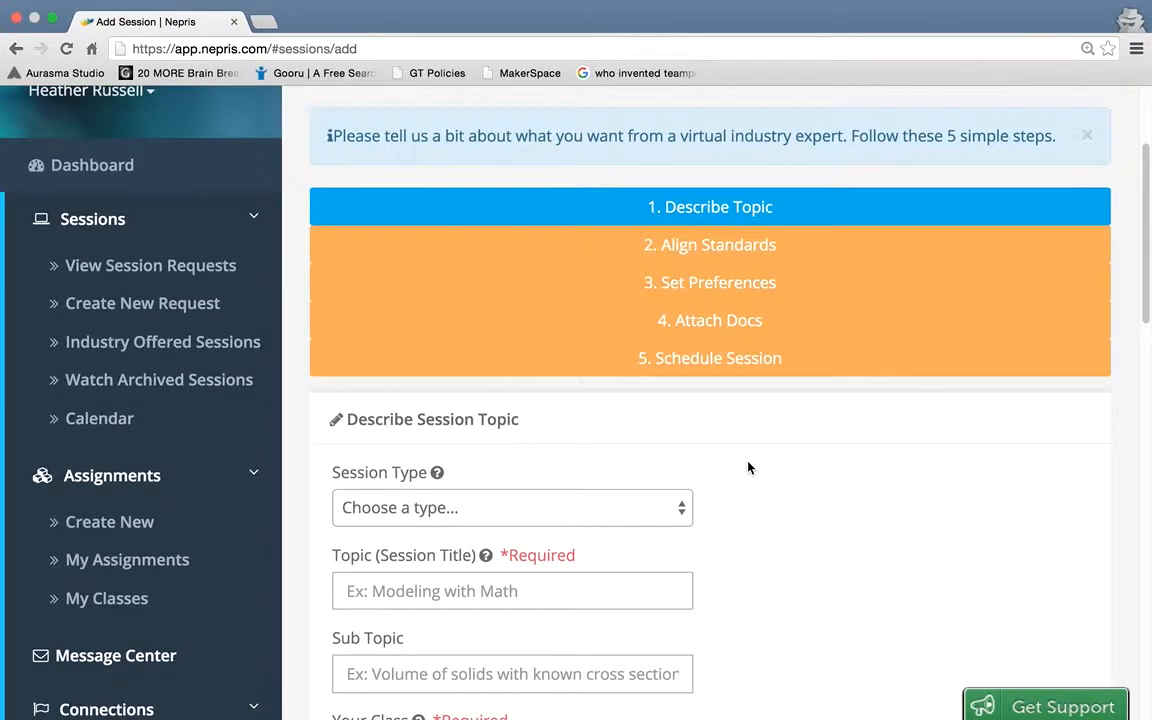
scroll(748, 468, "down", 1)
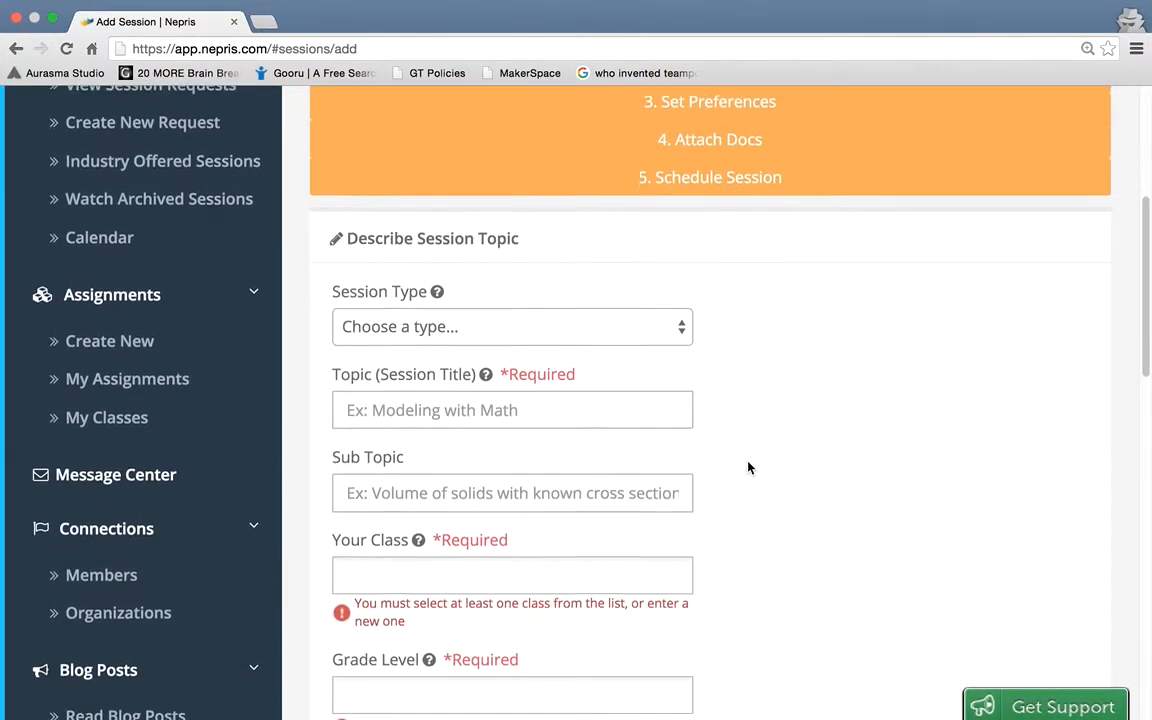
left_click(504, 327)
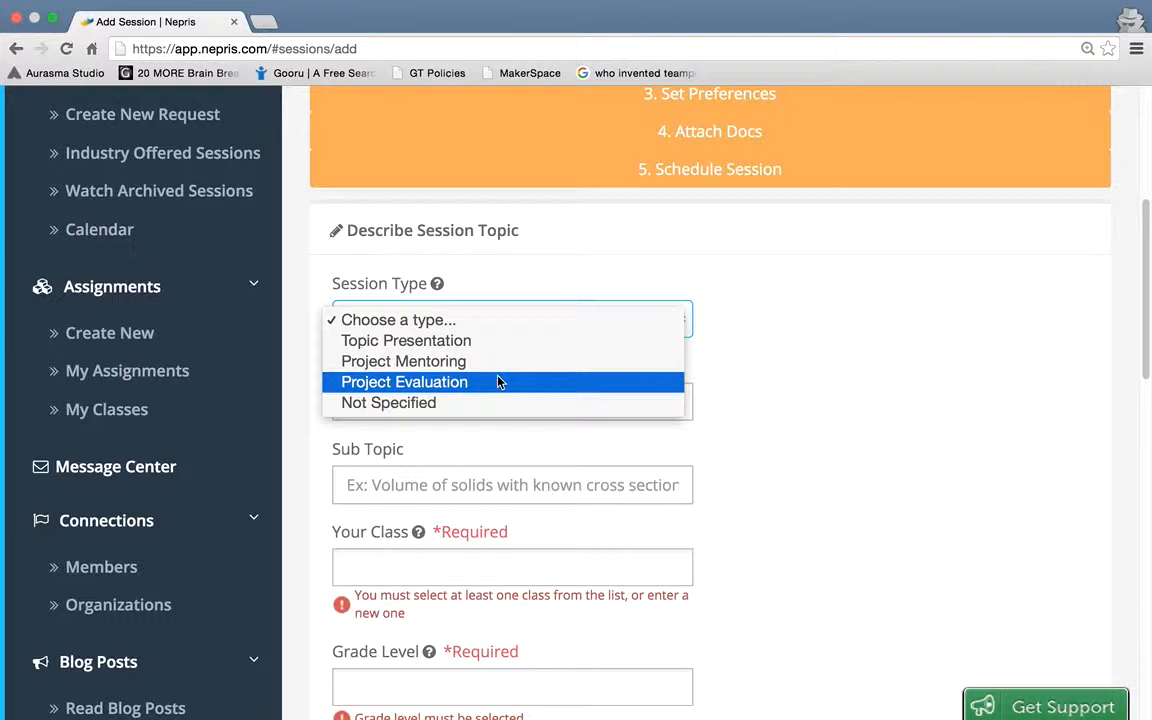
left_click(554, 343)
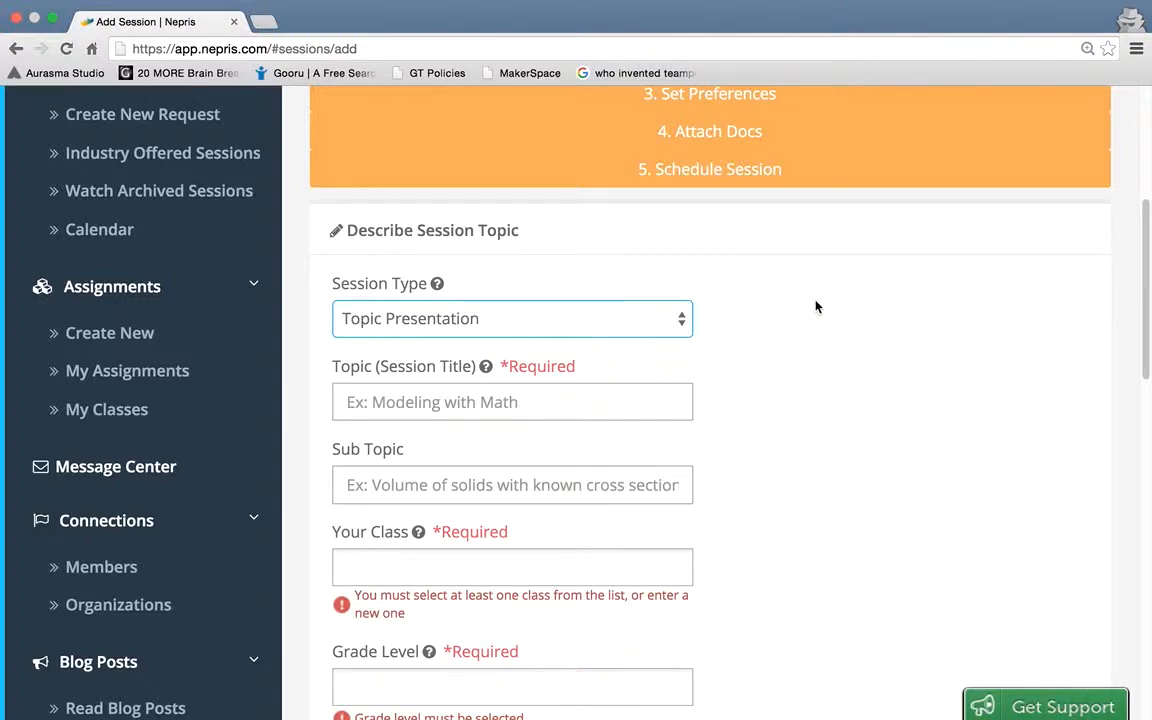
- Enter "Creating a Book" as the session title and "Writing Process" as the sub topic
scroll(815, 306, "down", 2)
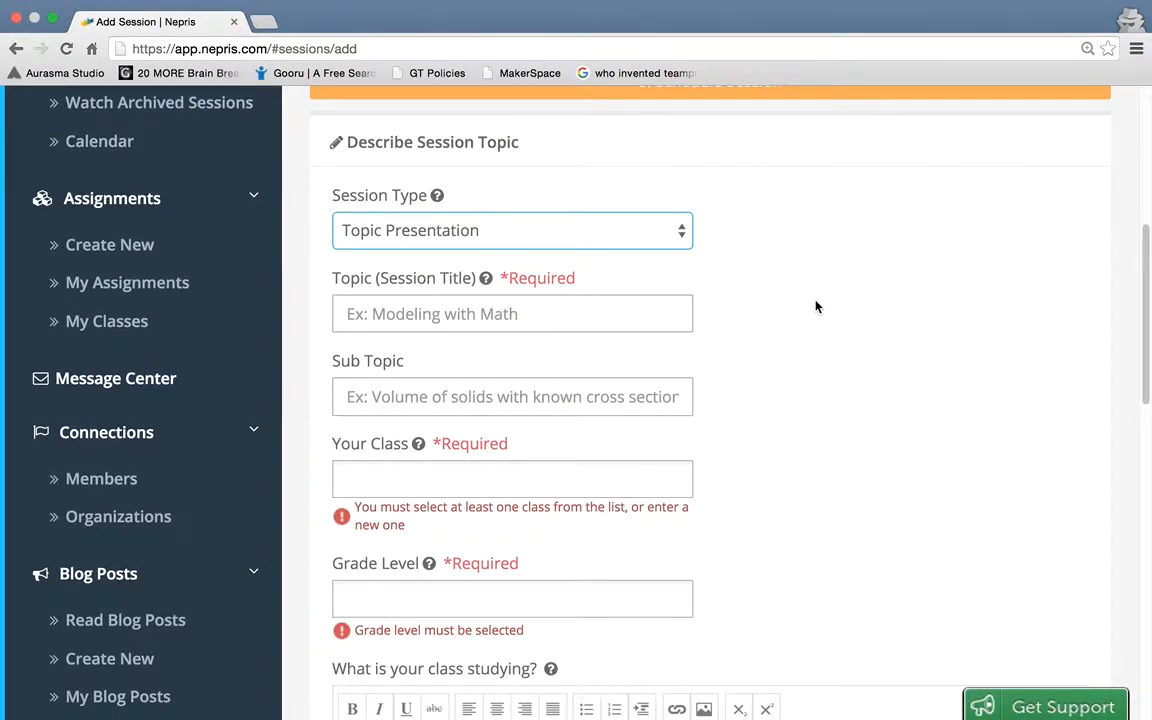
left_click(593, 315)
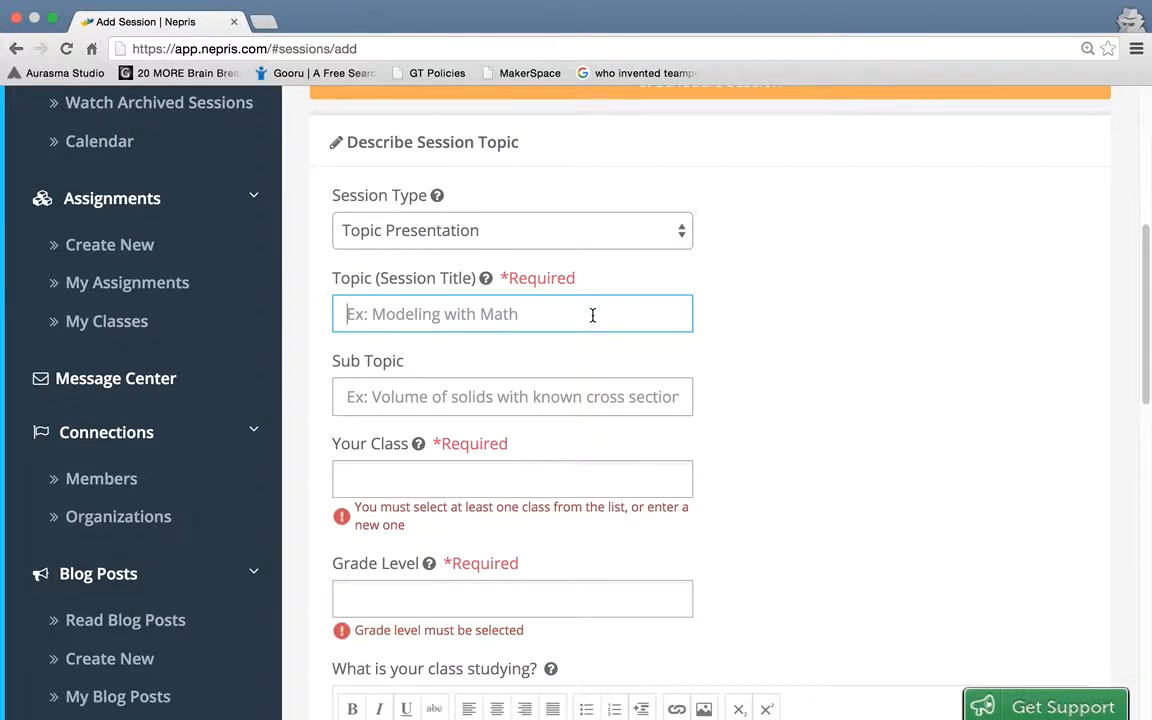
type("Cre")
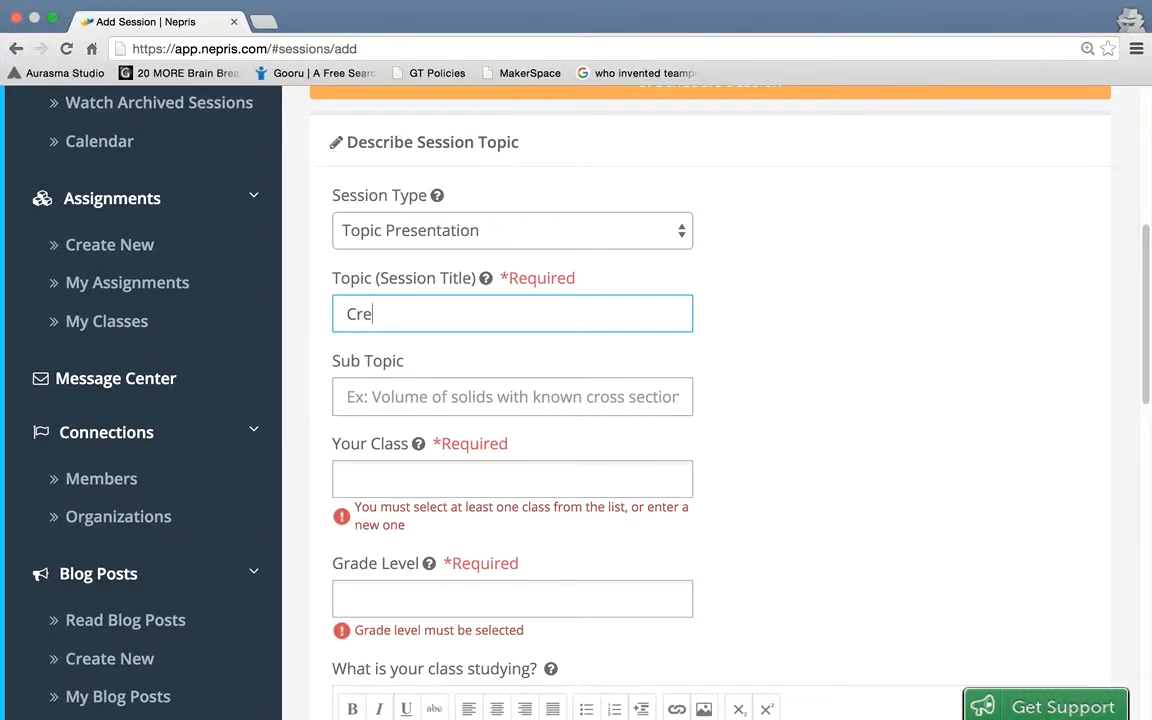
type("ating a Book")
key("Tab")
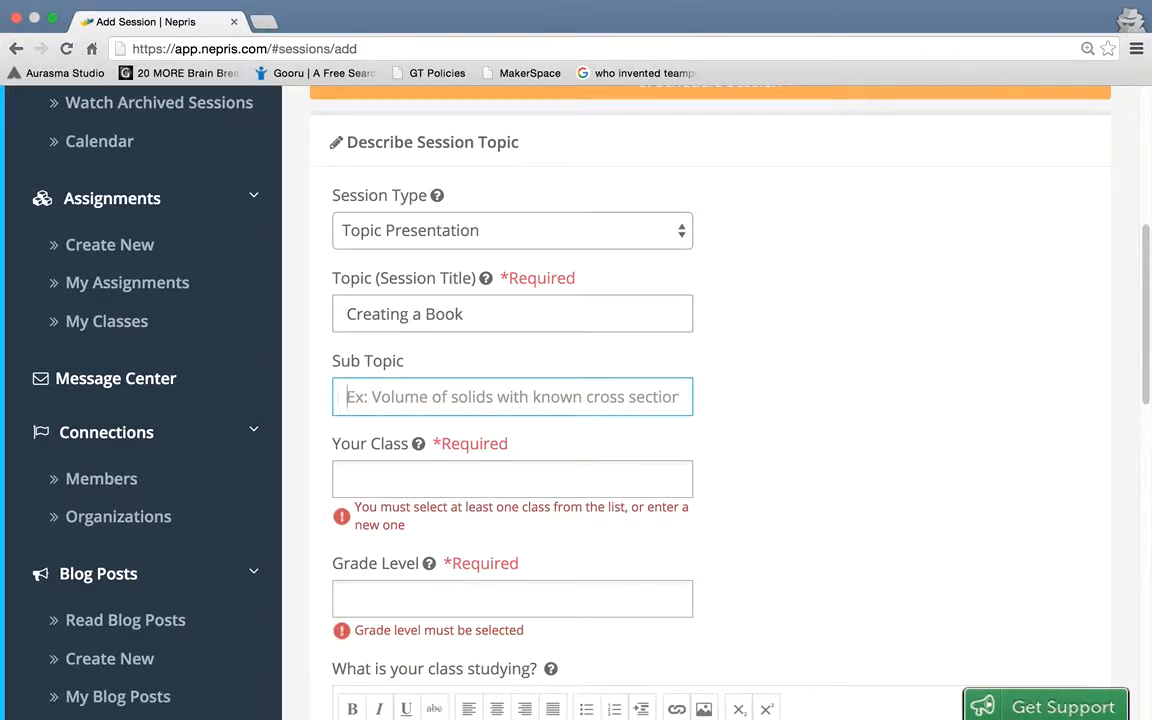
type("Wri")
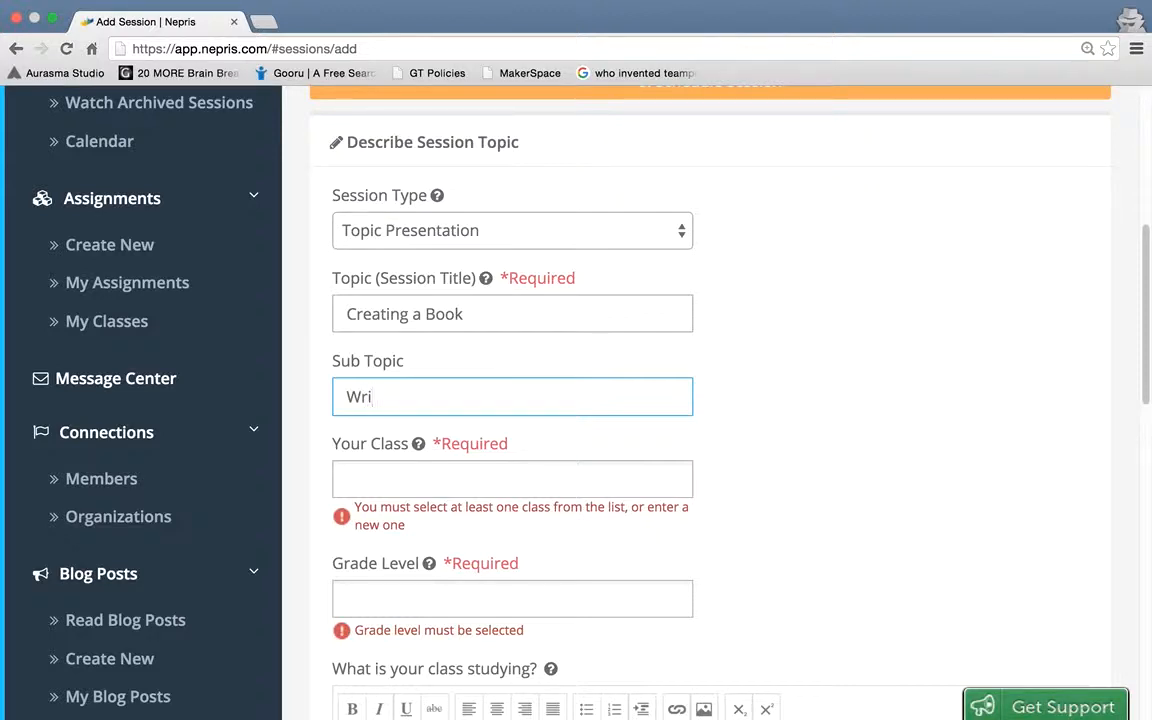
type("ting Process")
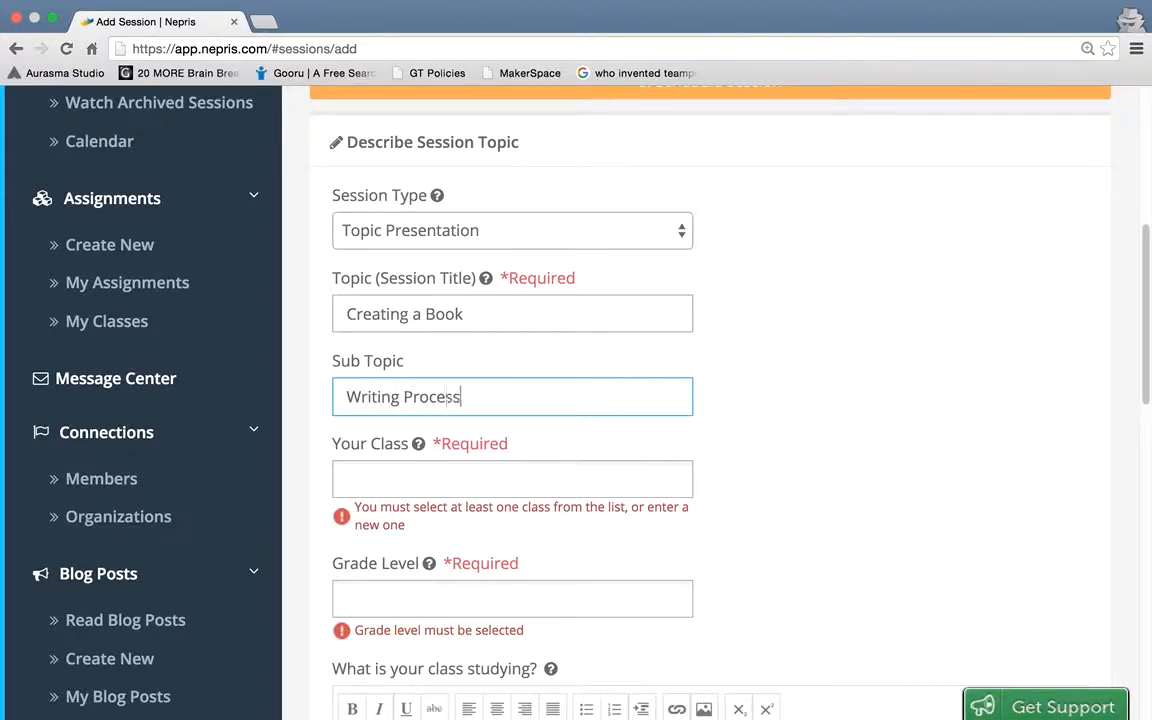
- Add "first grade reading" as the class and choose Grade 1 as the grade level
left_click(553, 479)
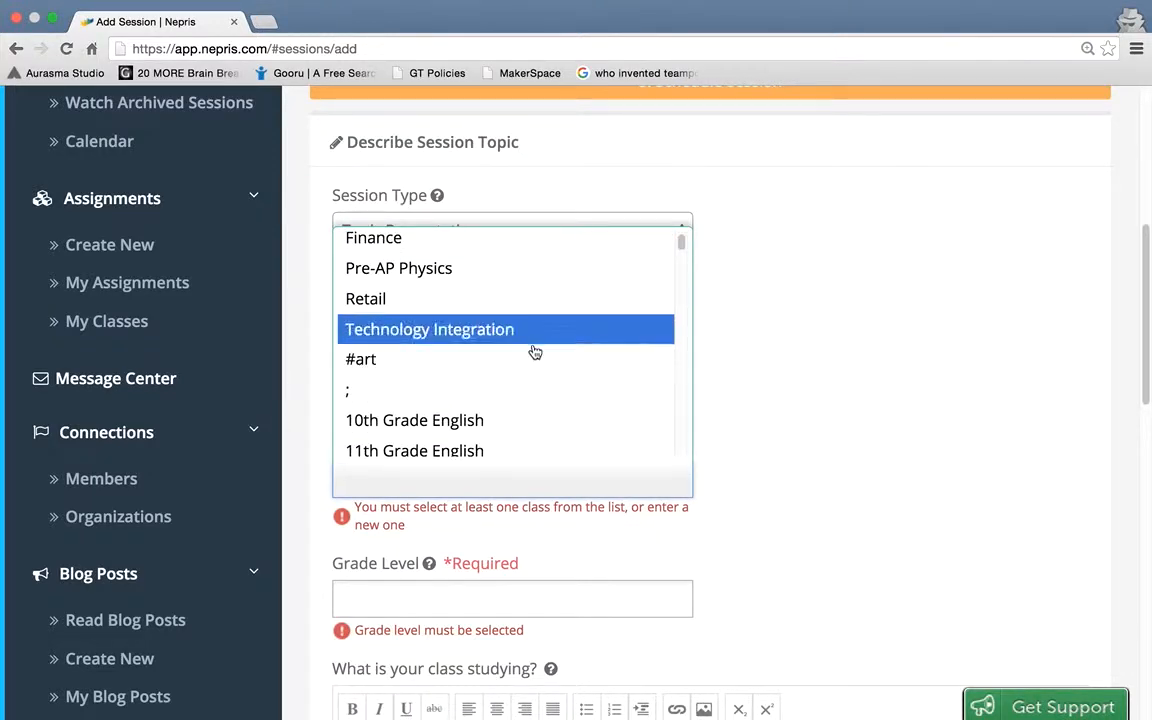
left_click(521, 485)
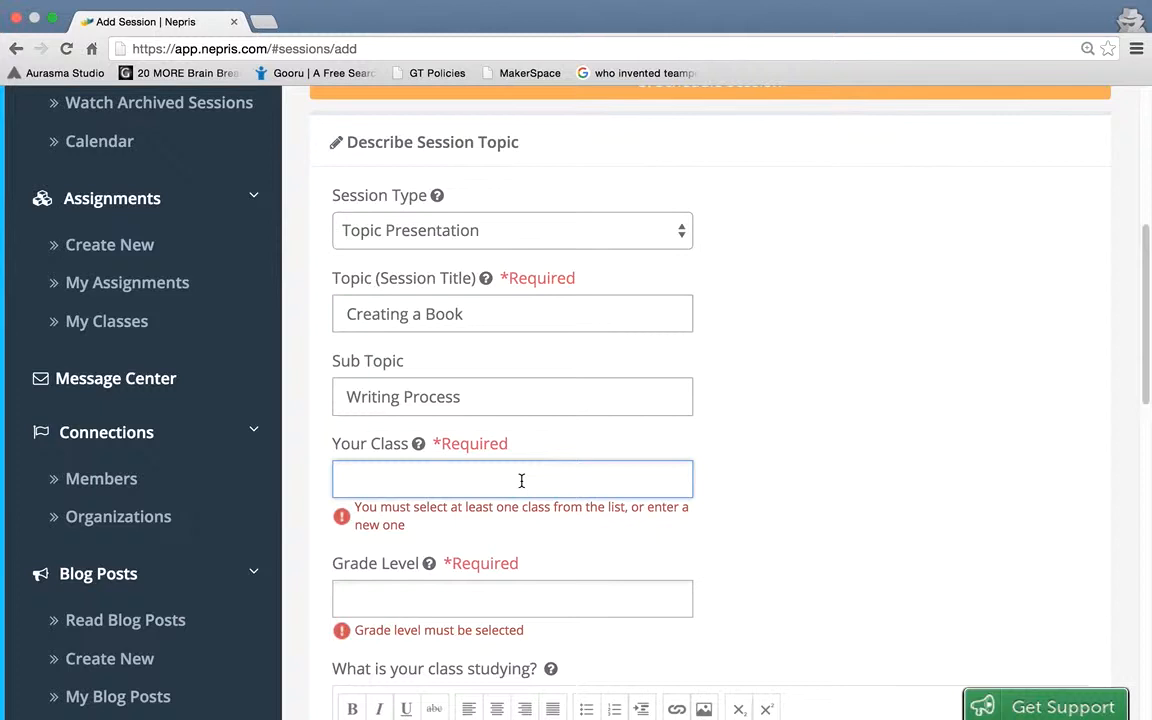
type("fir")
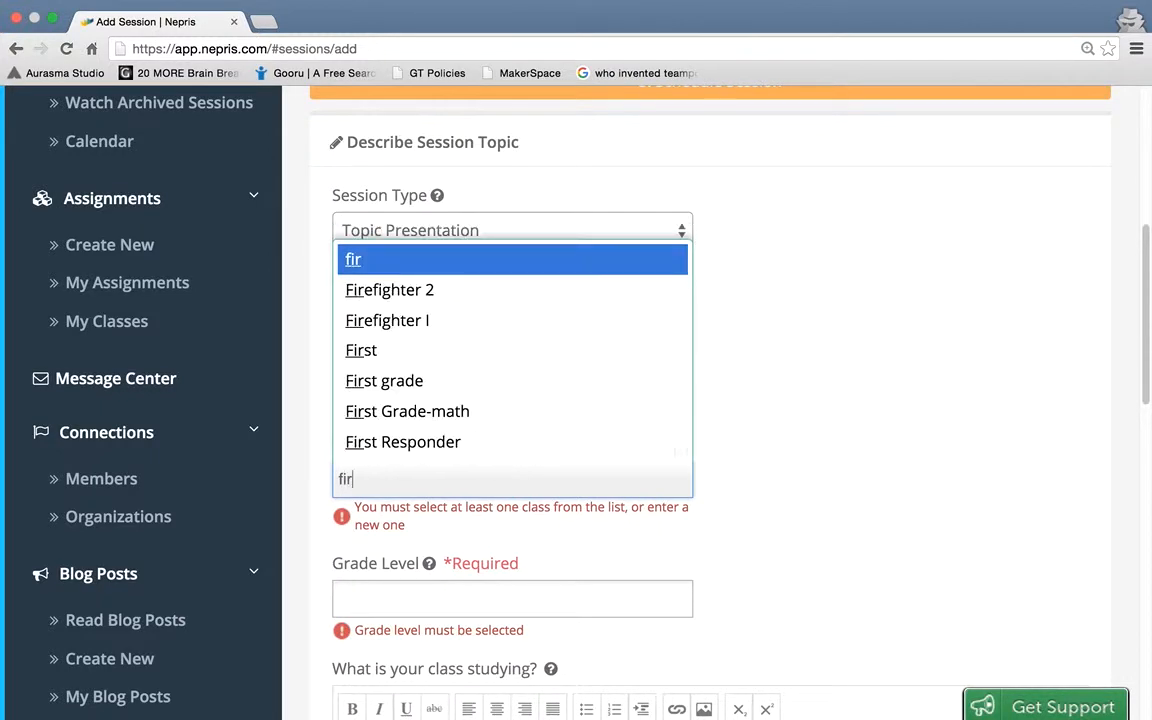
type("st grade reading")
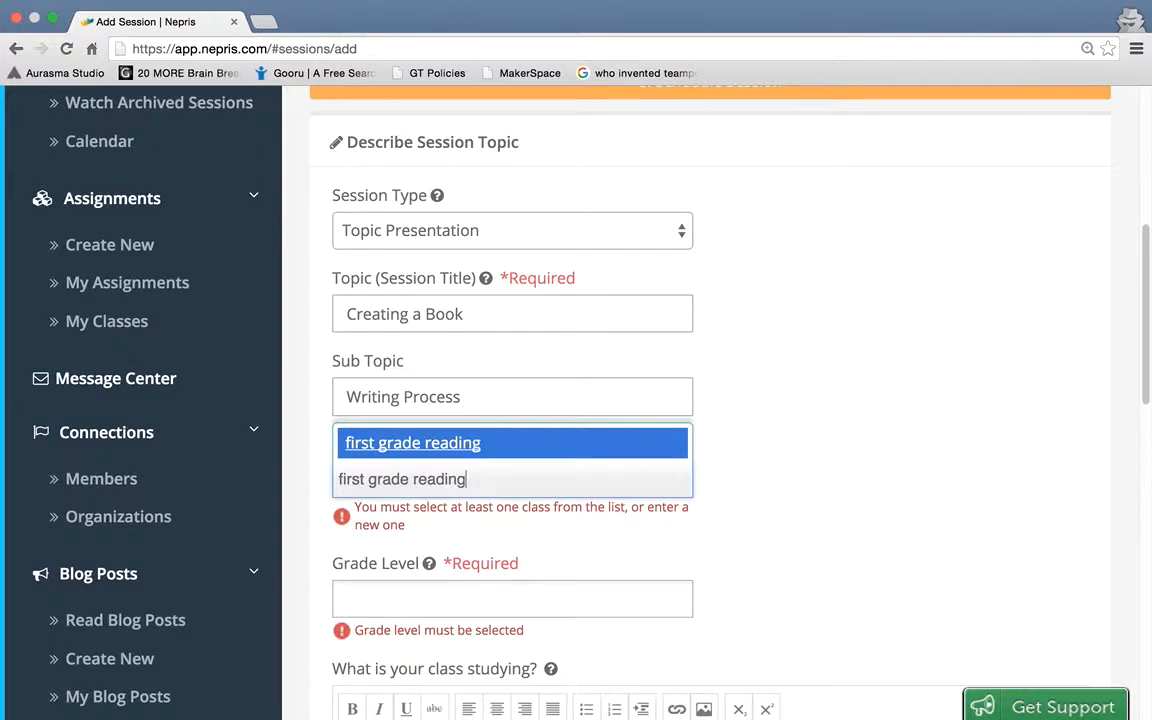
key("Return")
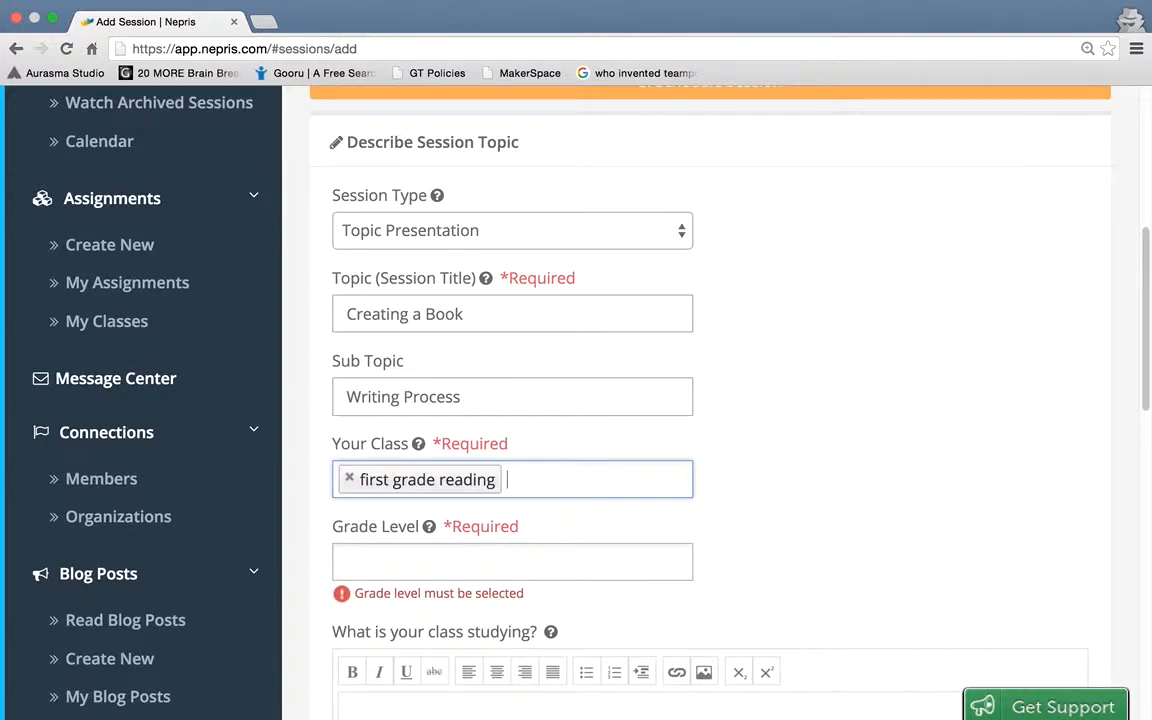
left_click(560, 567)
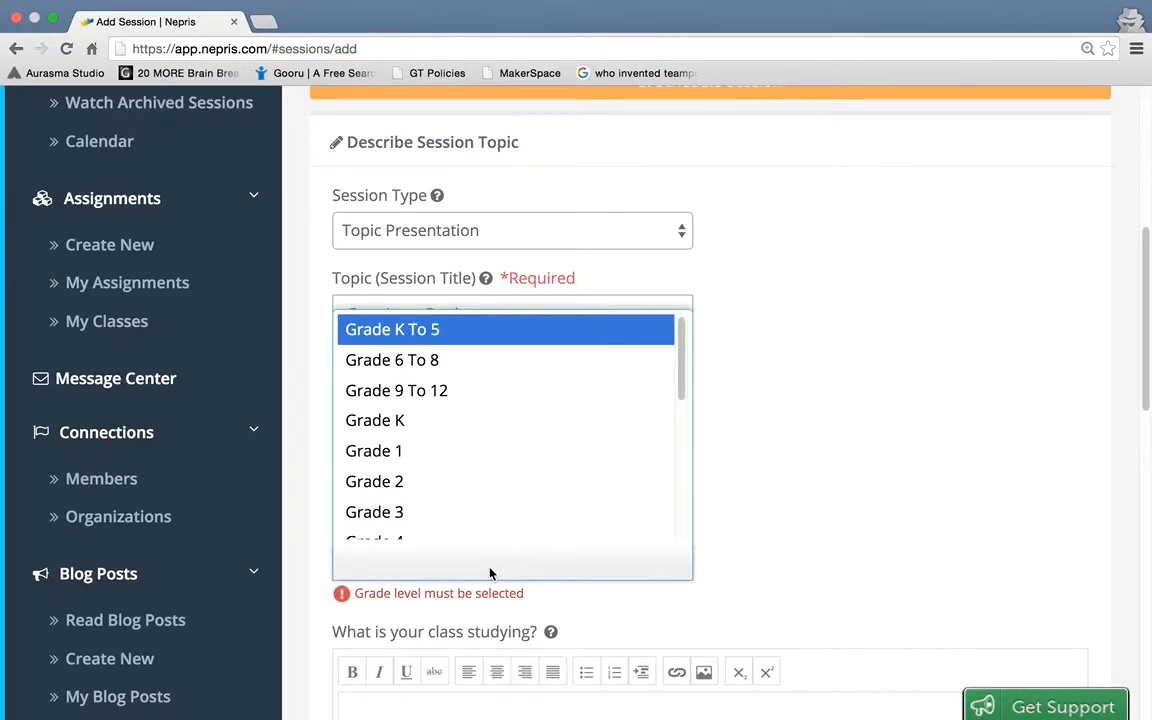
left_click(405, 442)
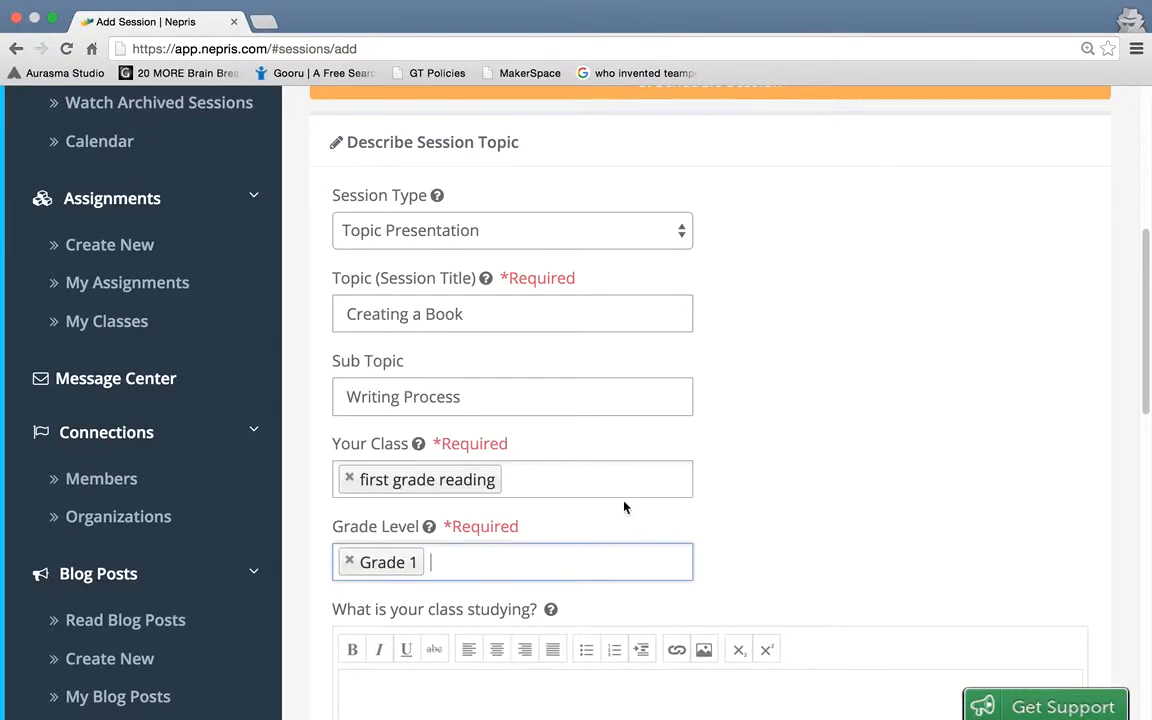
- Describe what the class is studying as "writing process"
scroll(751, 525, "down", 2)
scroll(751, 525, "down", 3)
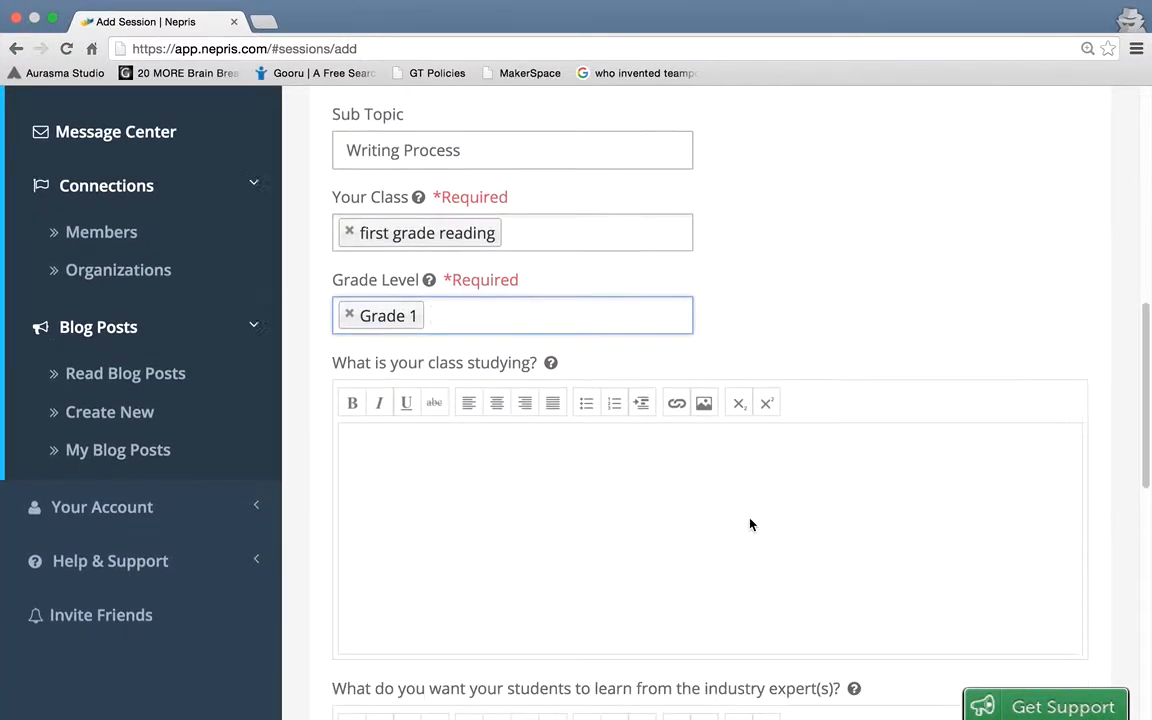
left_click(708, 503)
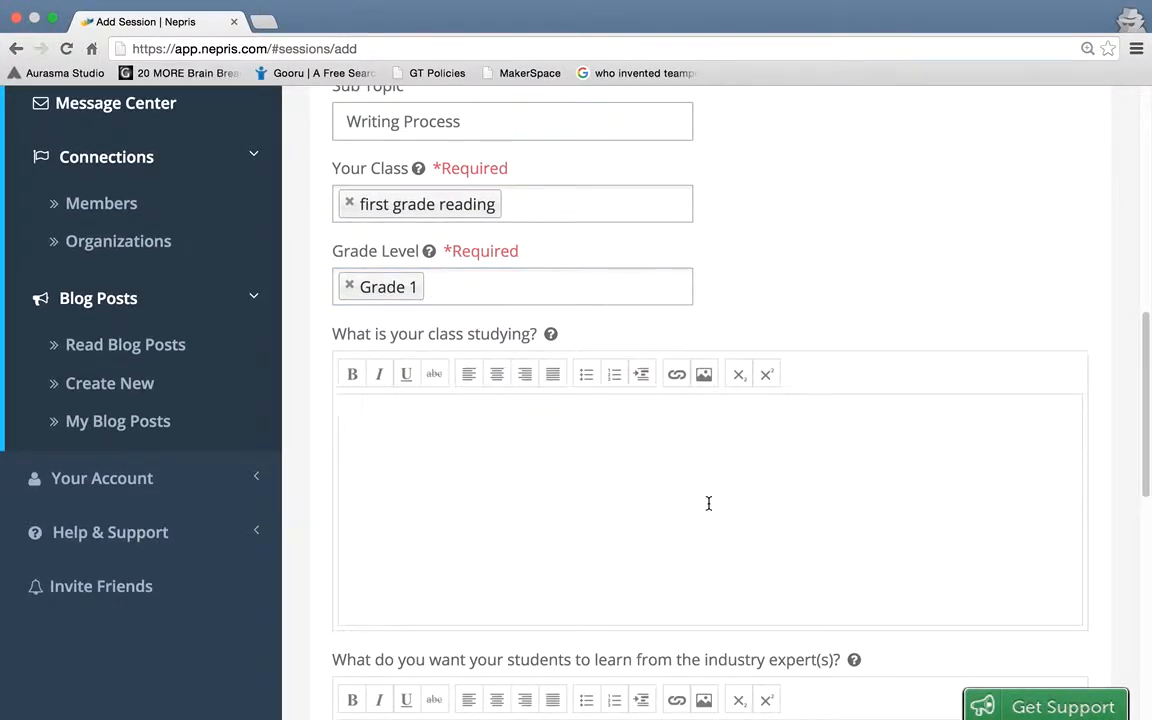
type("writing process")
- State the expert learning goal as "I want the students to learn how an author goes through the writing process to create a book."
scroll(705, 487, "down", 6)
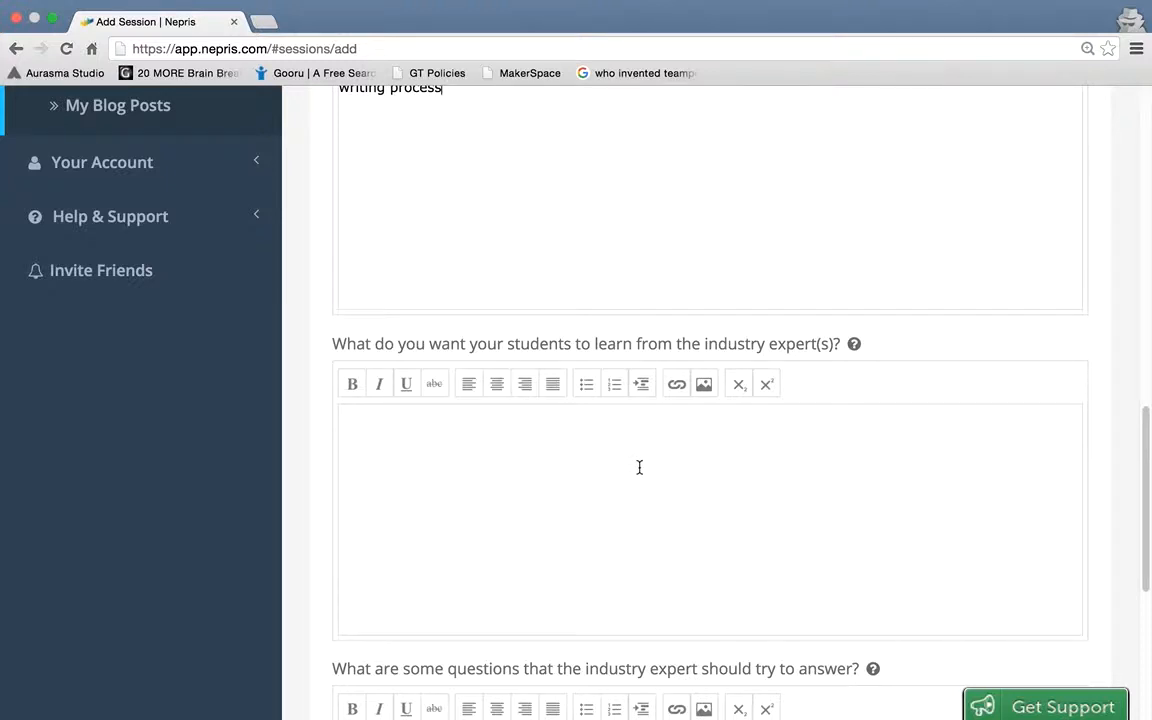
left_click(639, 467)
type("I want the students to ")
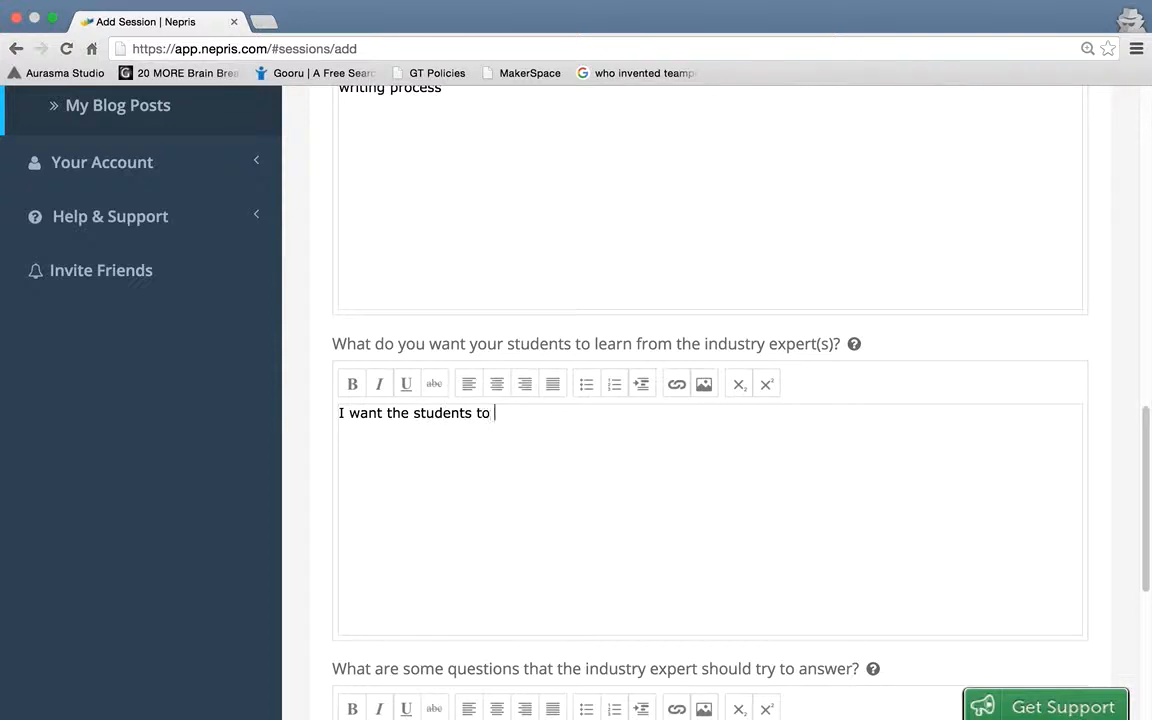
type("learn ho w an author go")
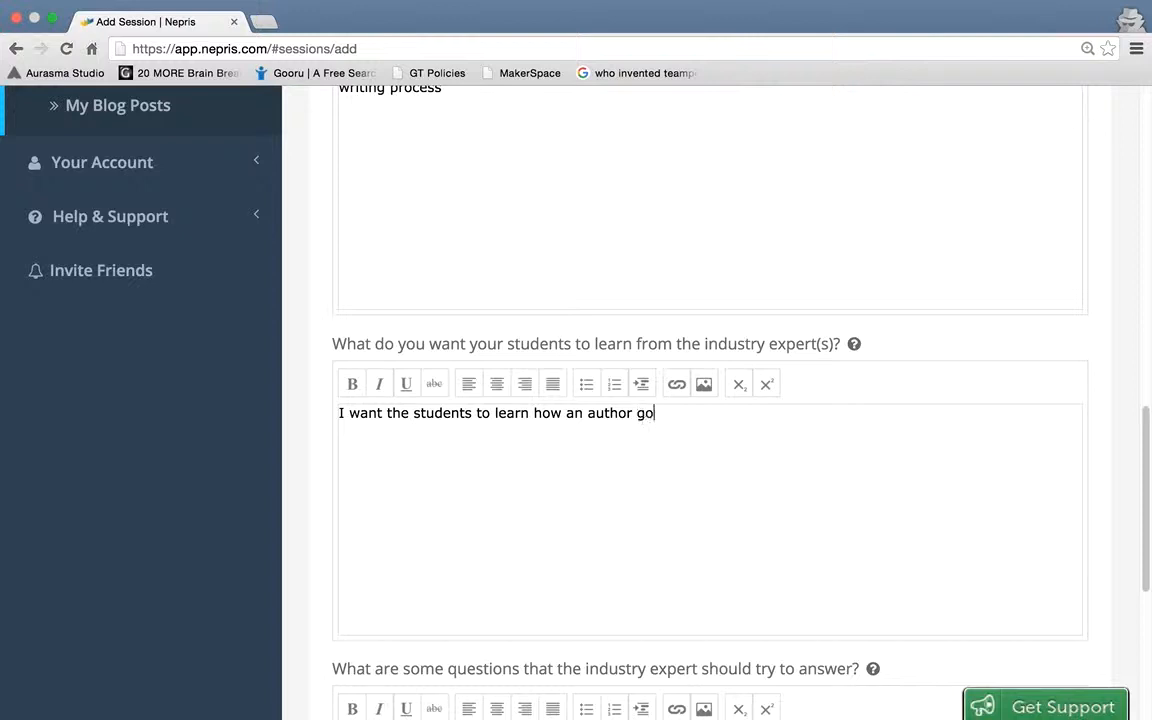
type("es through the writing ")
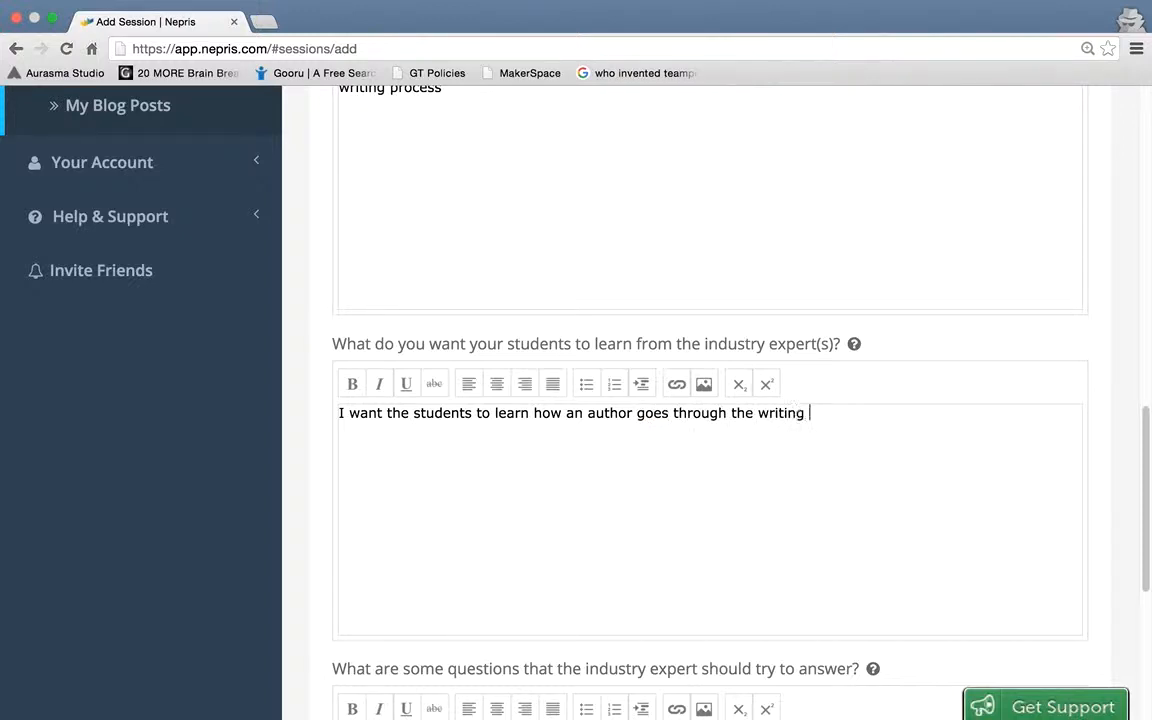
type("process to ")
type("create ")
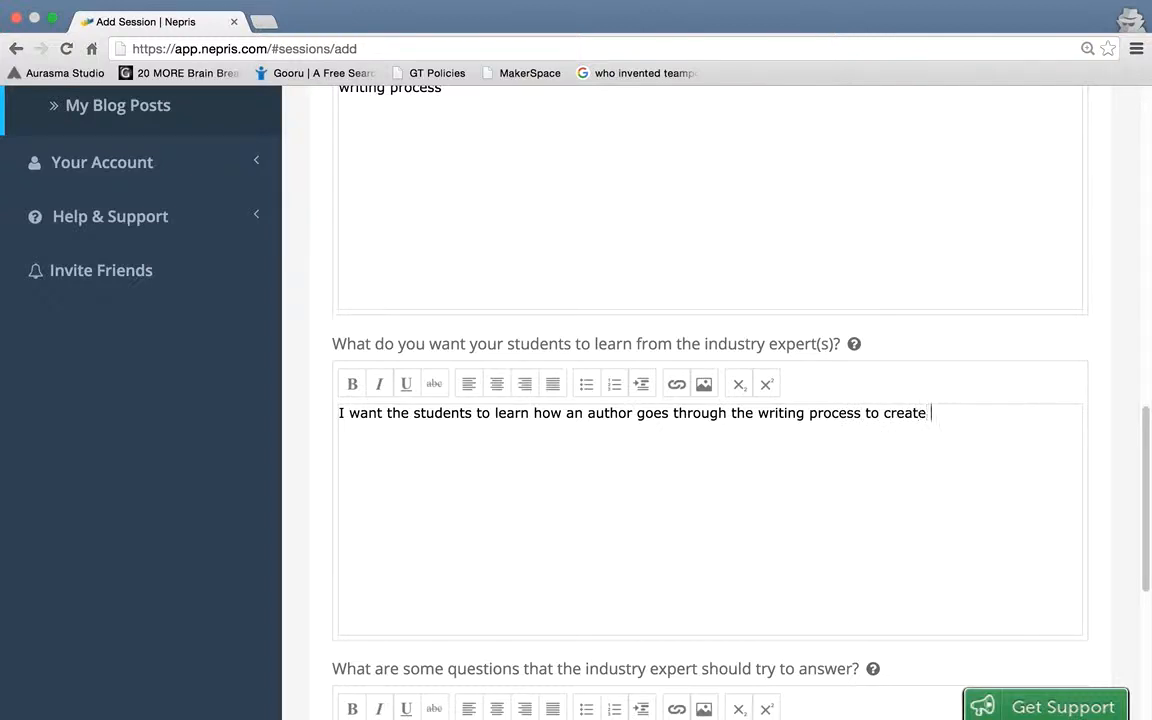
type("a book.")
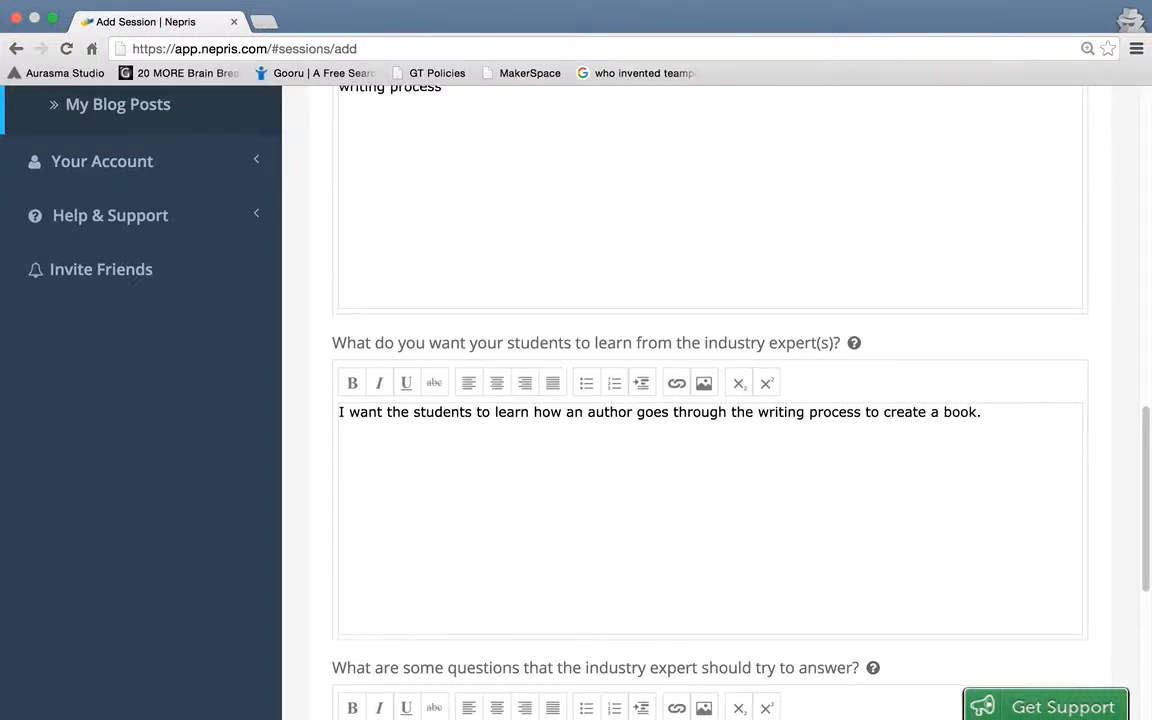
- Enter "What are the steps you use to create a book?" as the question for the industry expert to answer
scroll(710, 400, "down", 4)
scroll(710, 400, "down", 3)
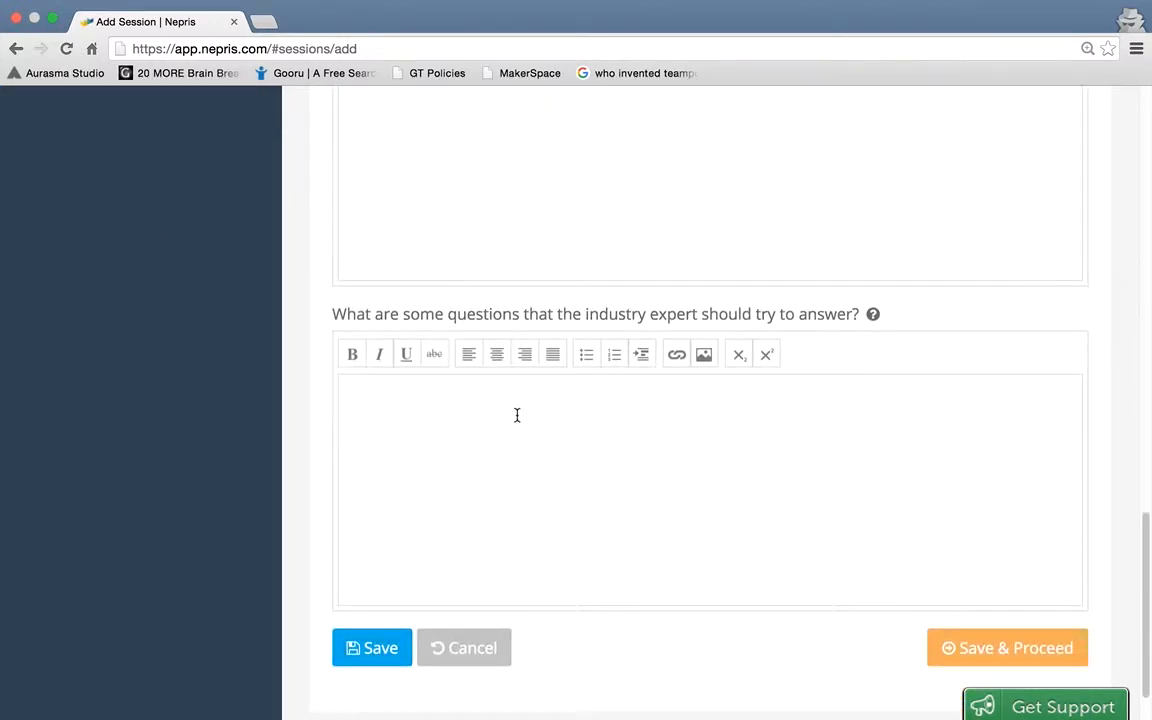
left_click(523, 447)
type("What are the steps ou")
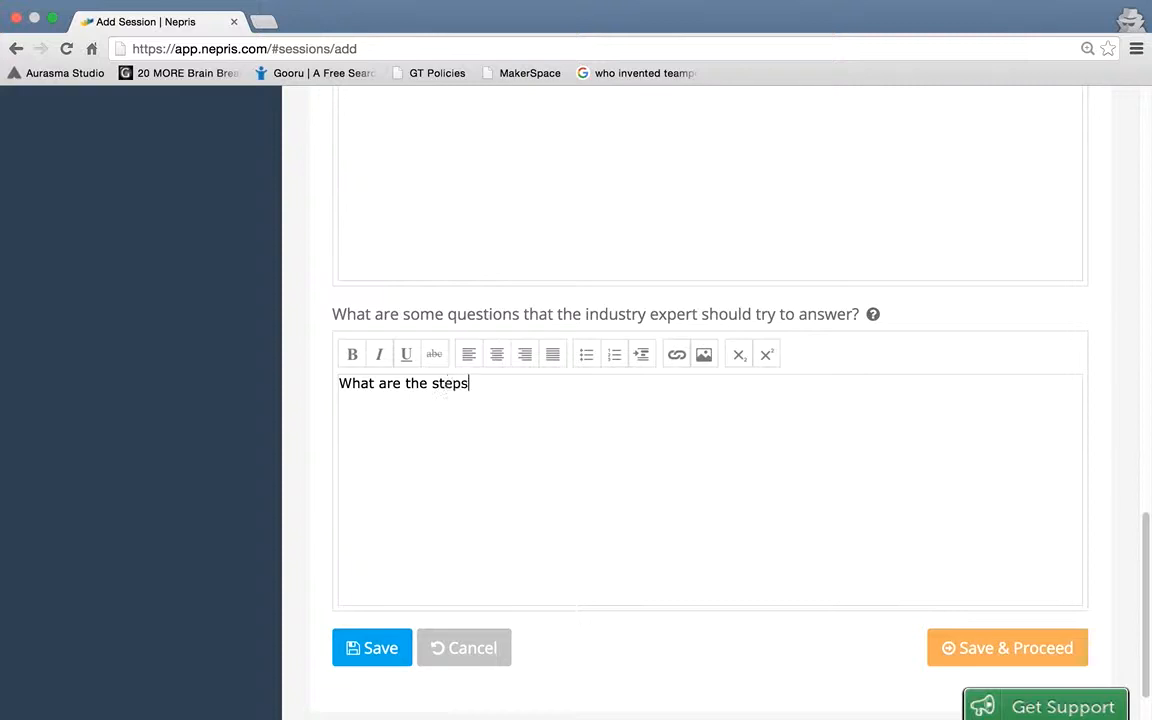
key("BackSpace")
key("BackSpace")
type("you use to c")
type("ter")
key("BackSpace")
key("BackSpace")
key("BackSpace")
type("reate a book")
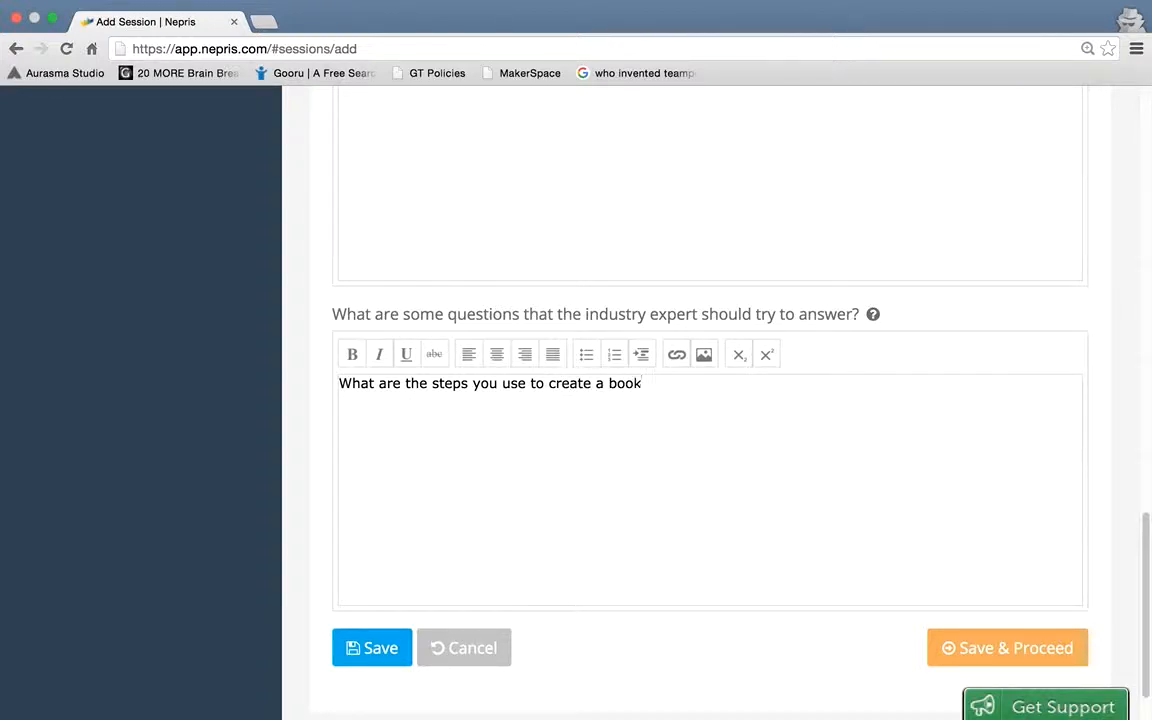
type("?")
key("Return")
key("Return")
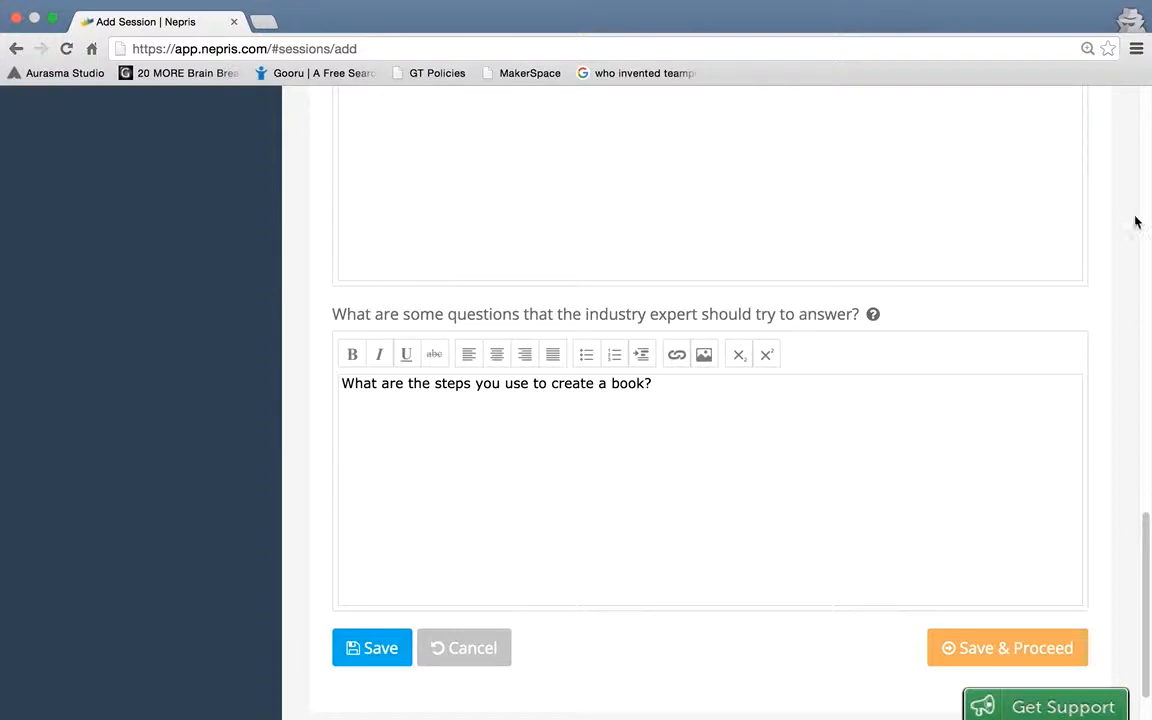
- Save the topic description, proceed to Align Standards, and remove the added TEKS.112.12 Science, Grade 1.8B standard
scroll(746, 404, "down", 2)
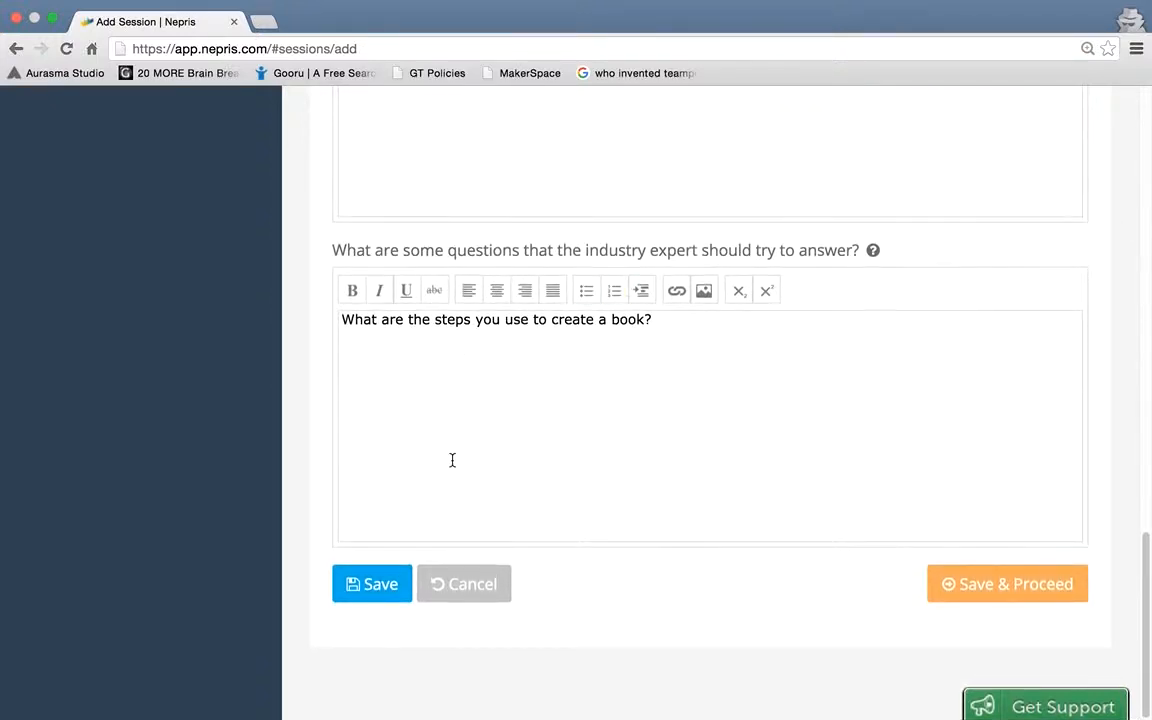
left_click(1020, 588)
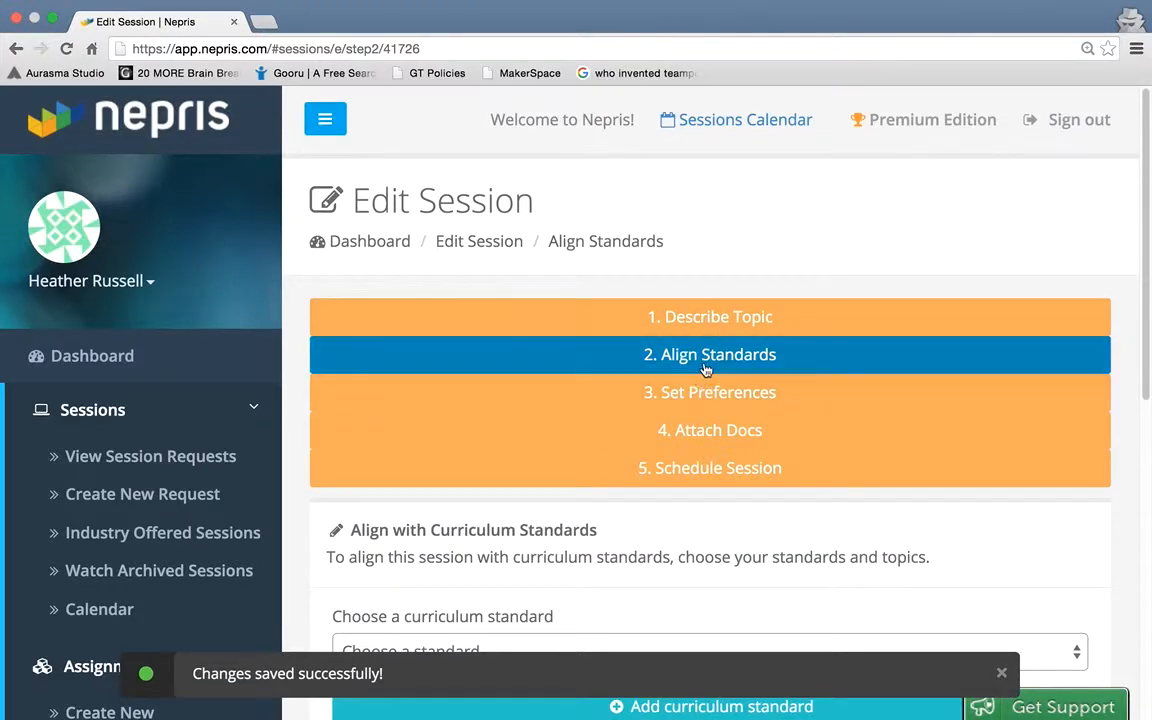
scroll(676, 490, "down", 2)
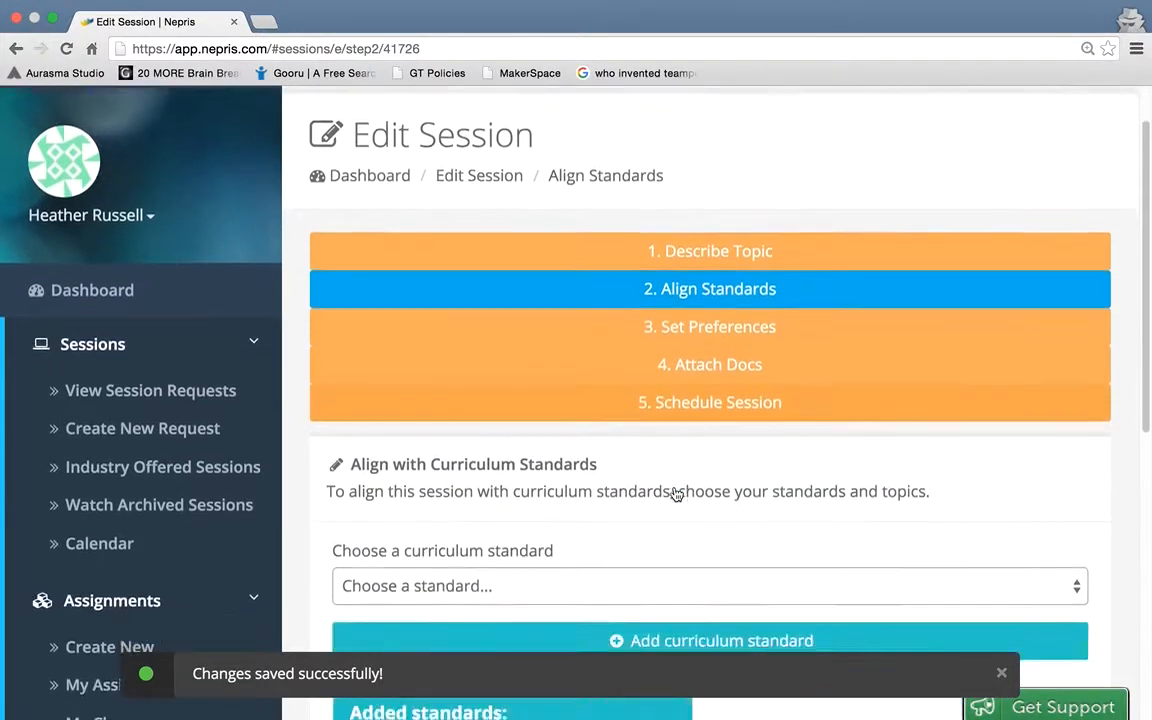
scroll(676, 494, "down", 1)
scroll(675, 491, "down", 2)
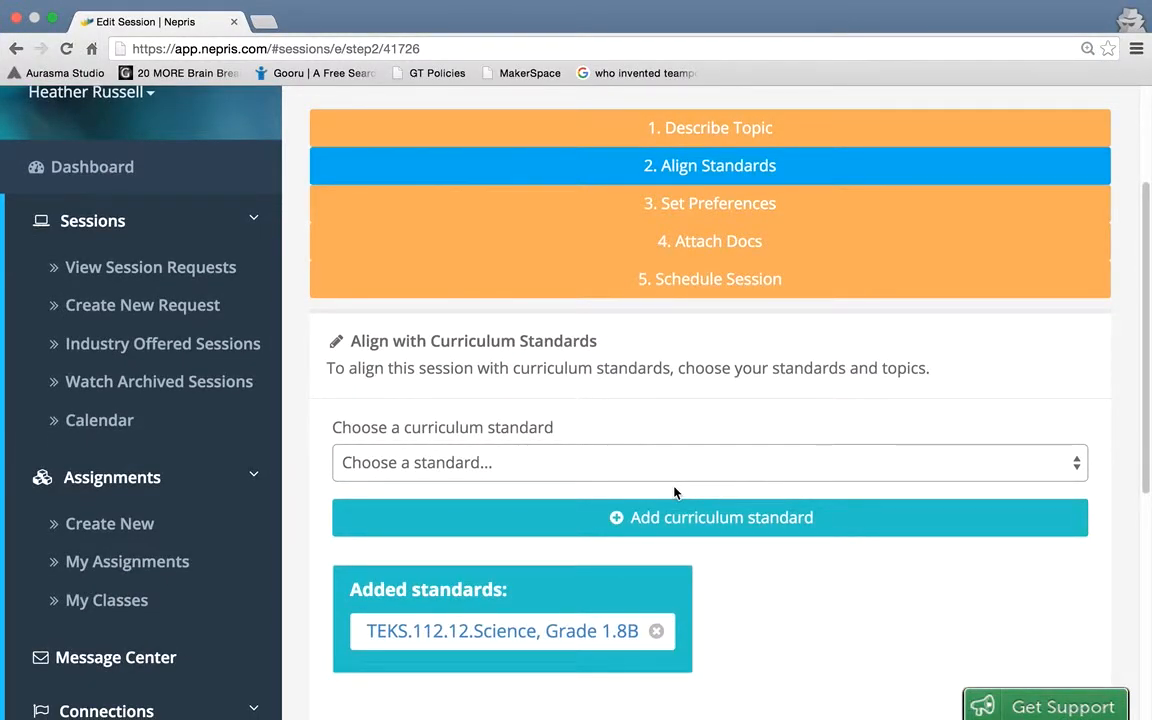
left_click(657, 633)
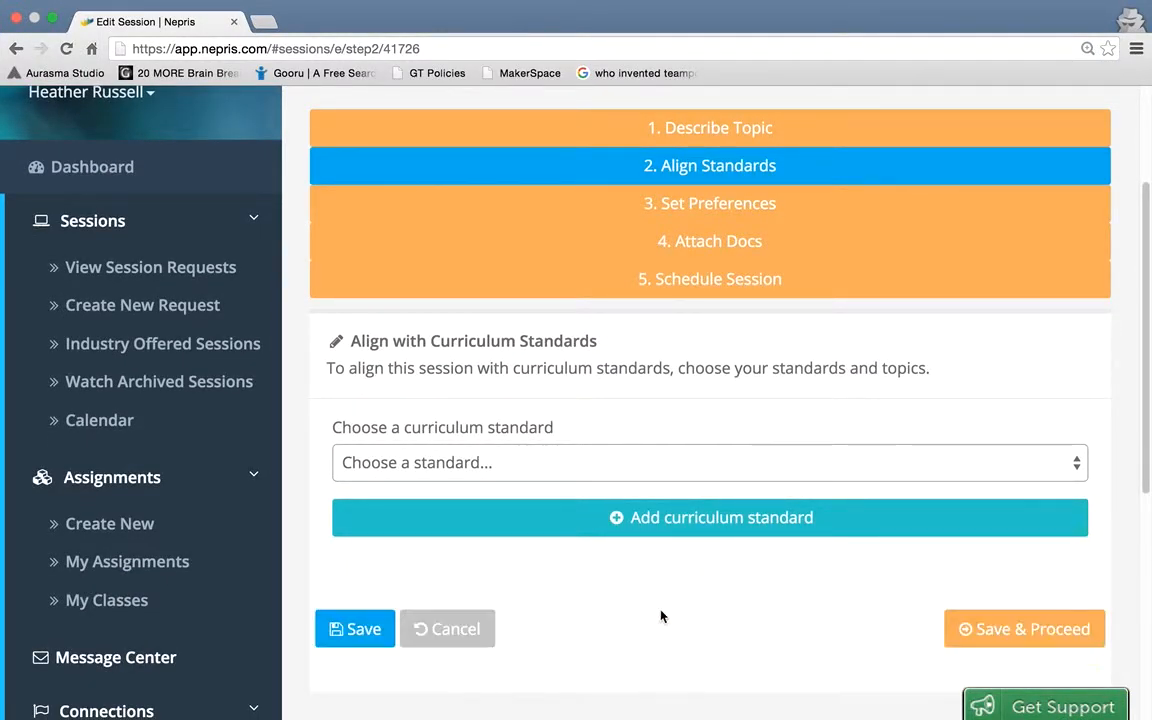
- Choose the Texas Essential Knowledge and Skills (TEKS) standard with the curriculum topic 110.12 English Language Arts and Reading, Grade 1
scroll(705, 470, "up", 1)
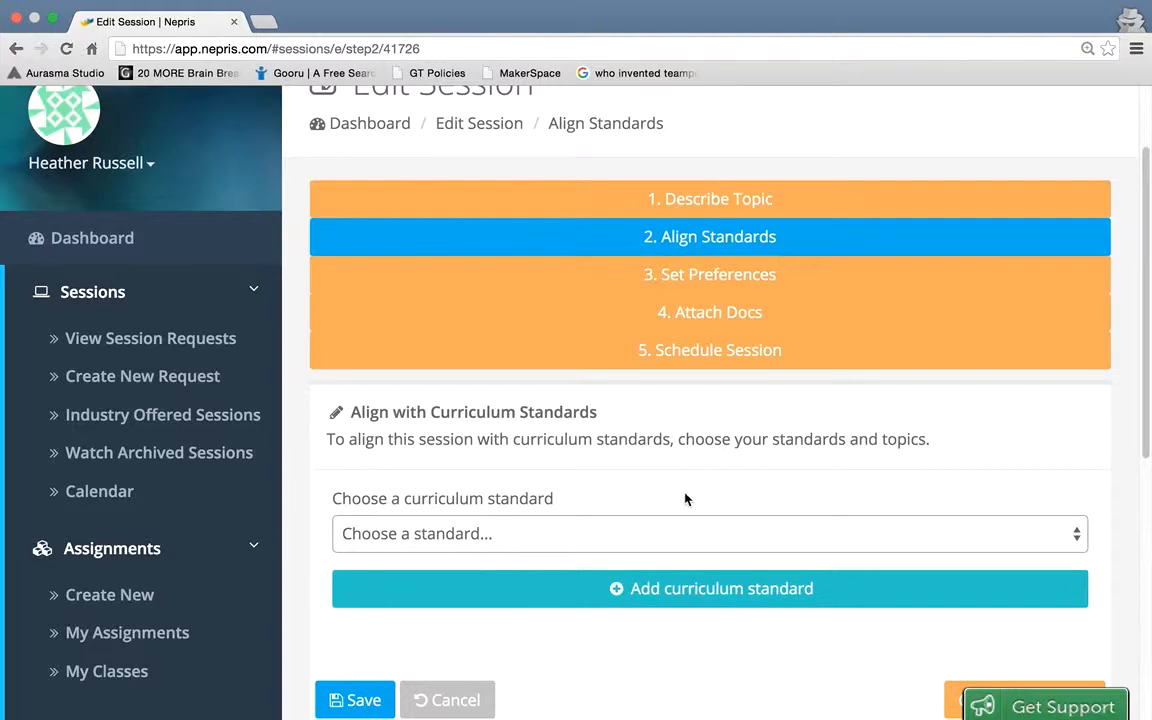
left_click(670, 534)
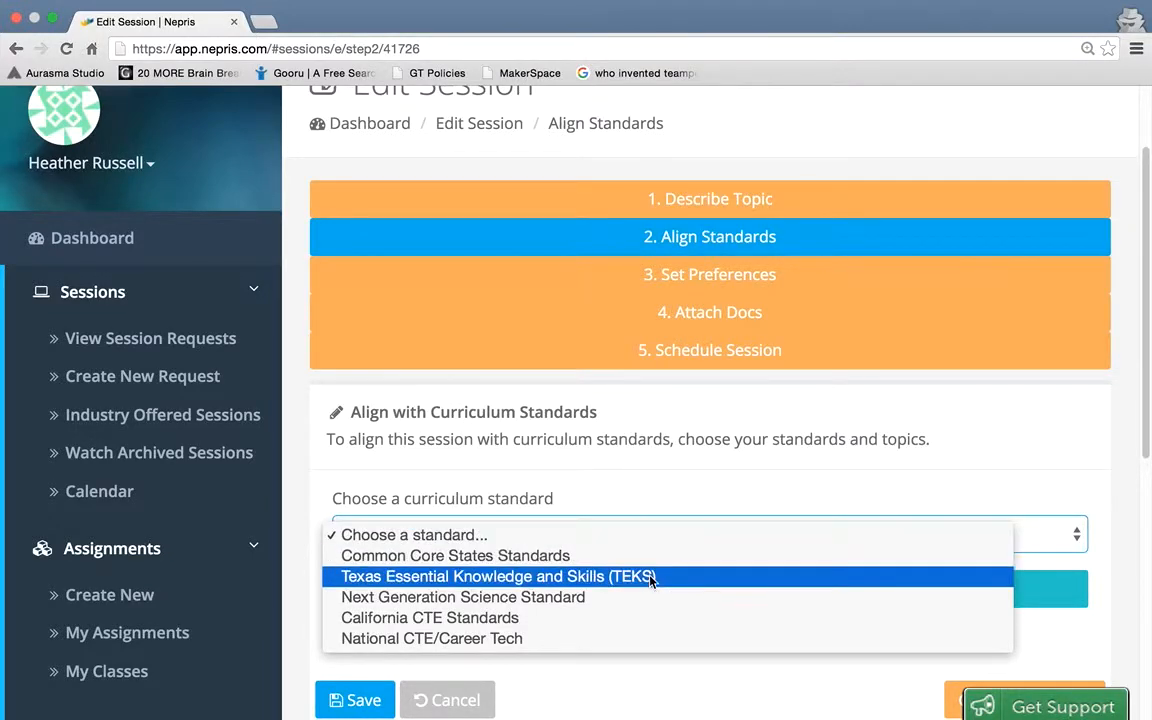
left_click(650, 576)
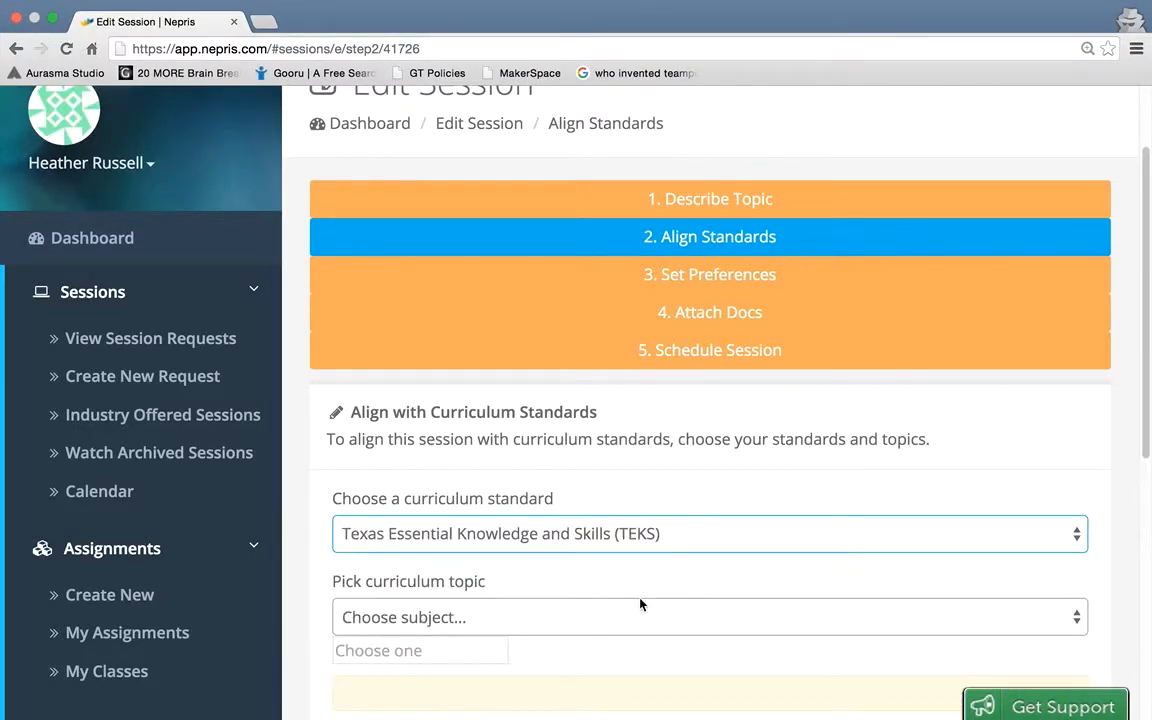
scroll(640, 604, "down", 1)
left_click(640, 597)
scroll(640, 604, "down", 3)
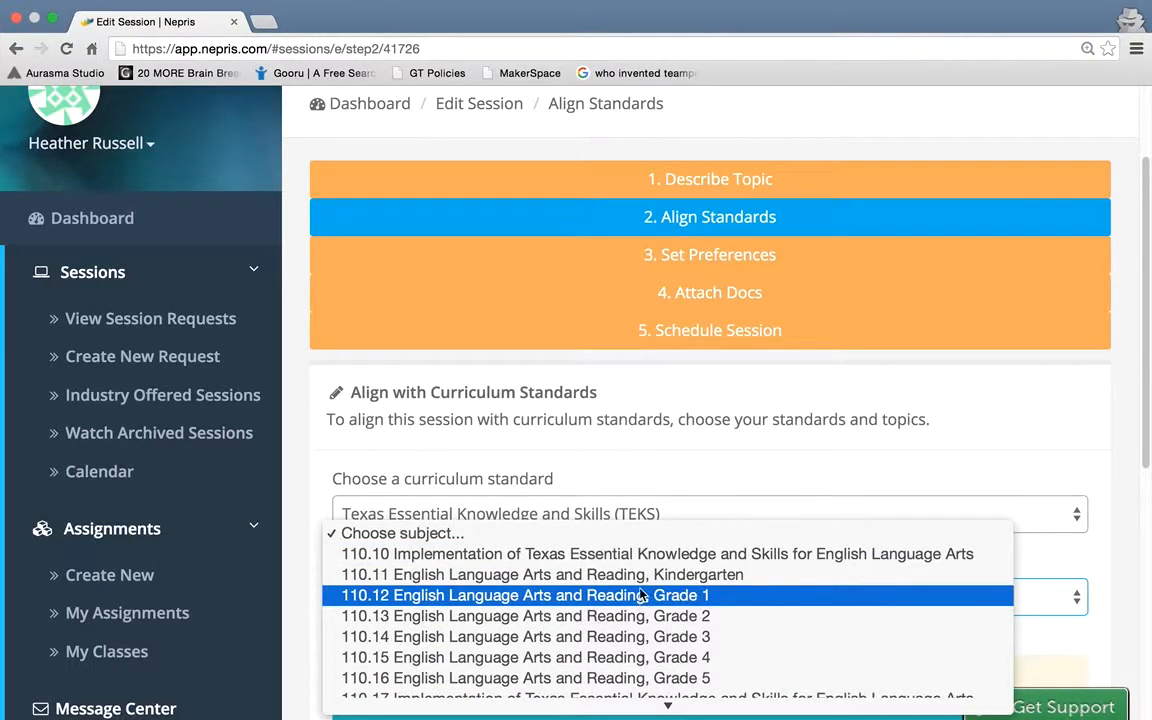
left_click(640, 603)
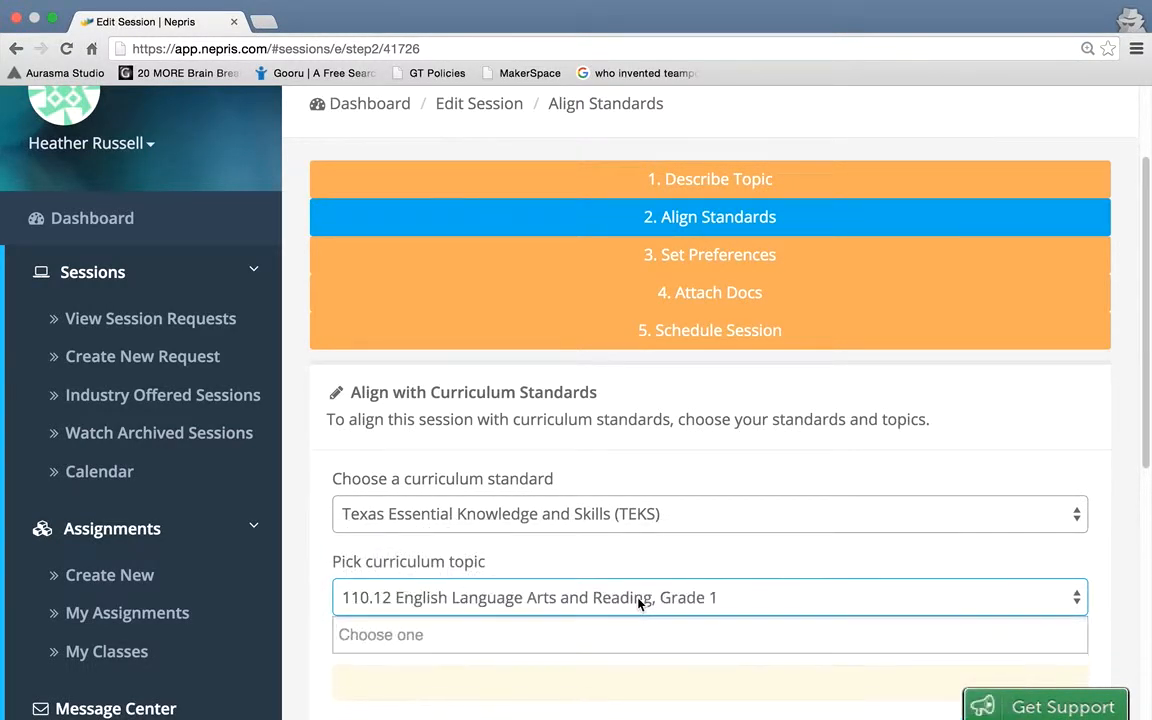
- Select the 17A-(17) Writing/Writing Process expectation for the Grade 1 English Language Arts and Reading topic
left_click(617, 635)
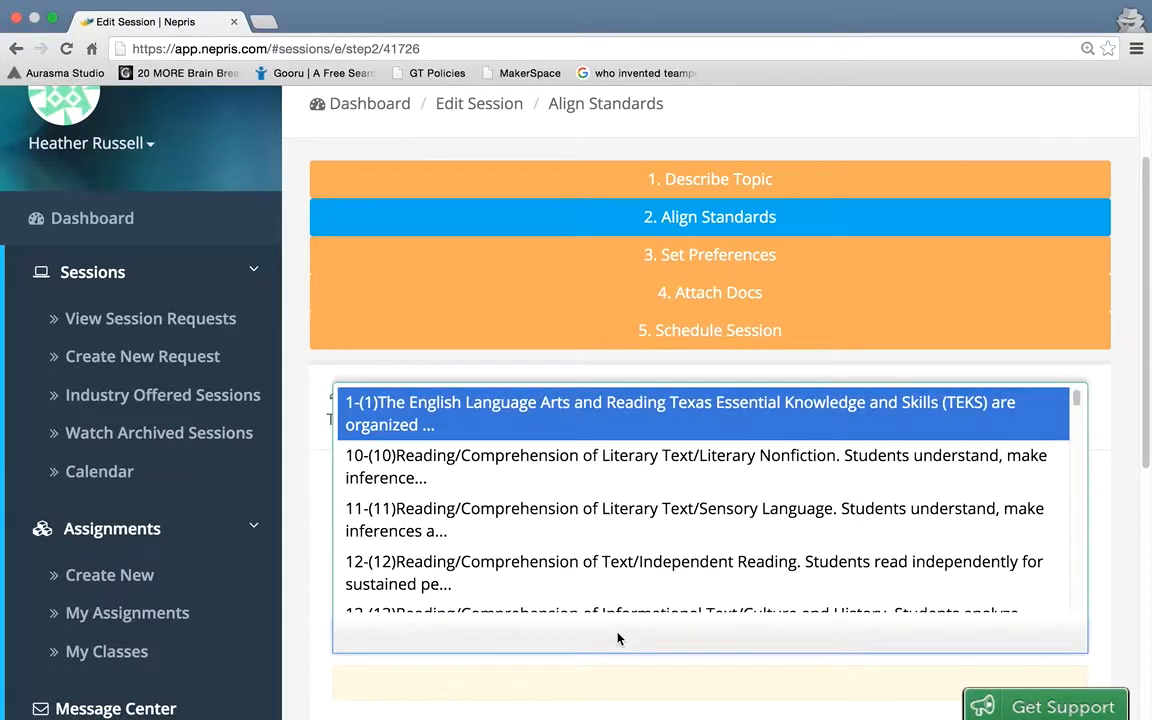
scroll(630, 530, "down", 1)
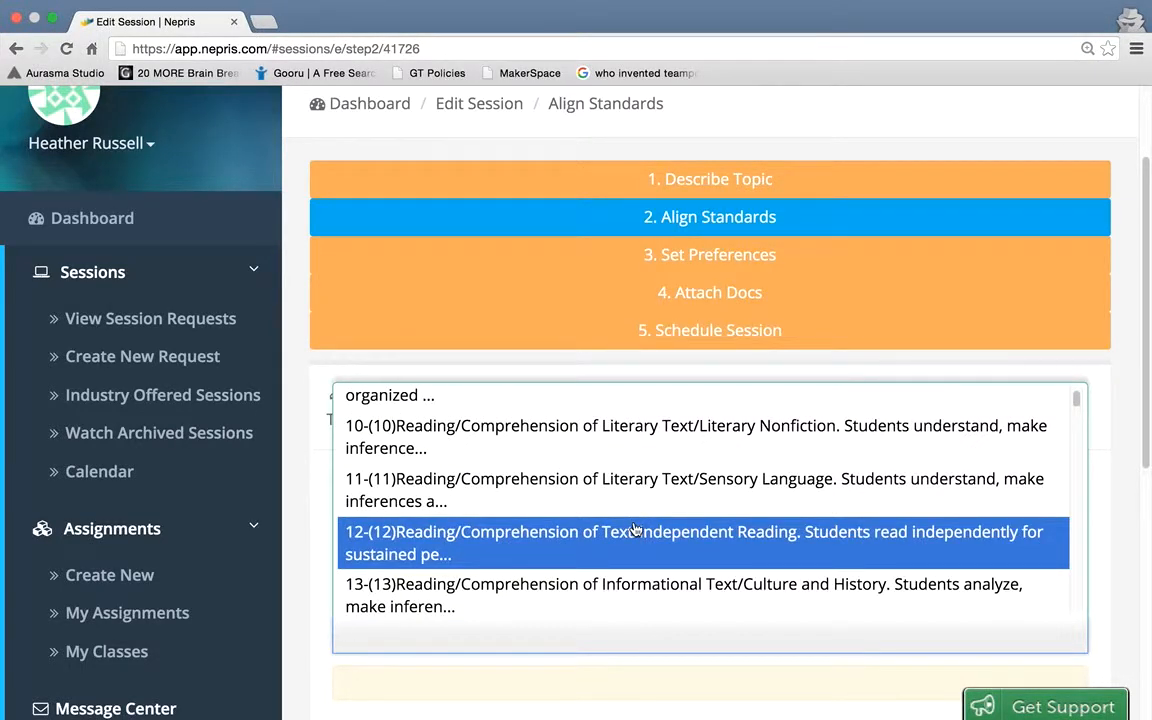
scroll(633, 528, "down", 4)
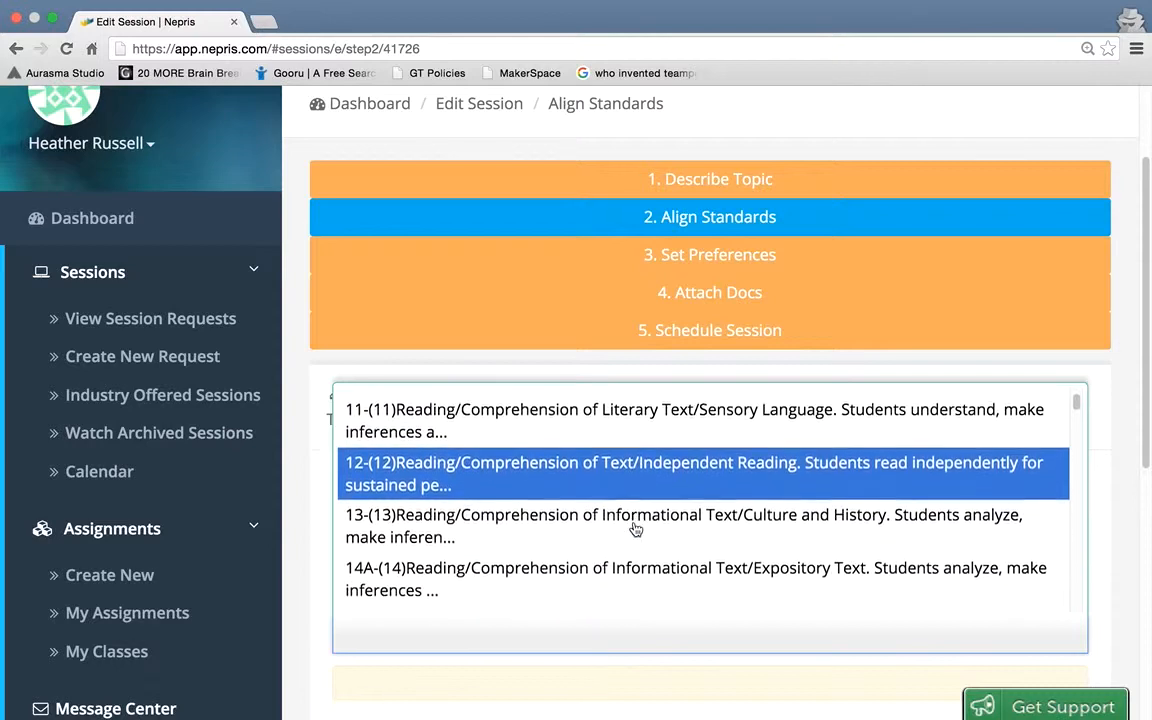
scroll(635, 528, "down", 10)
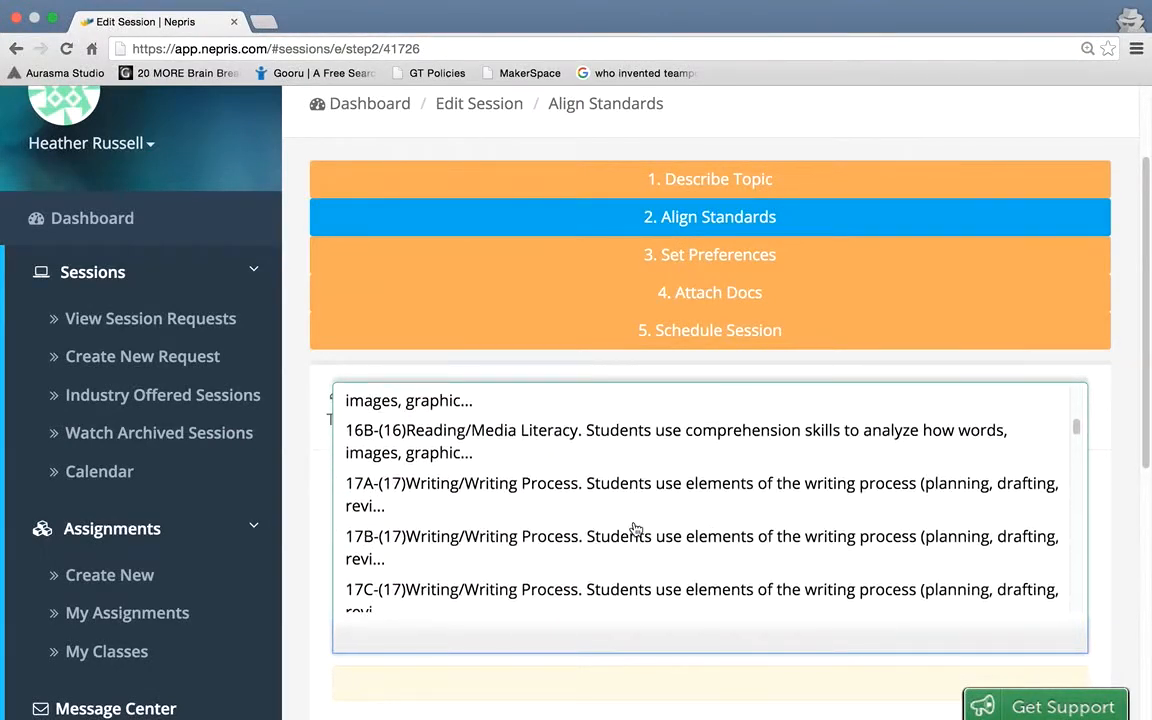
scroll(635, 528, "down", 1)
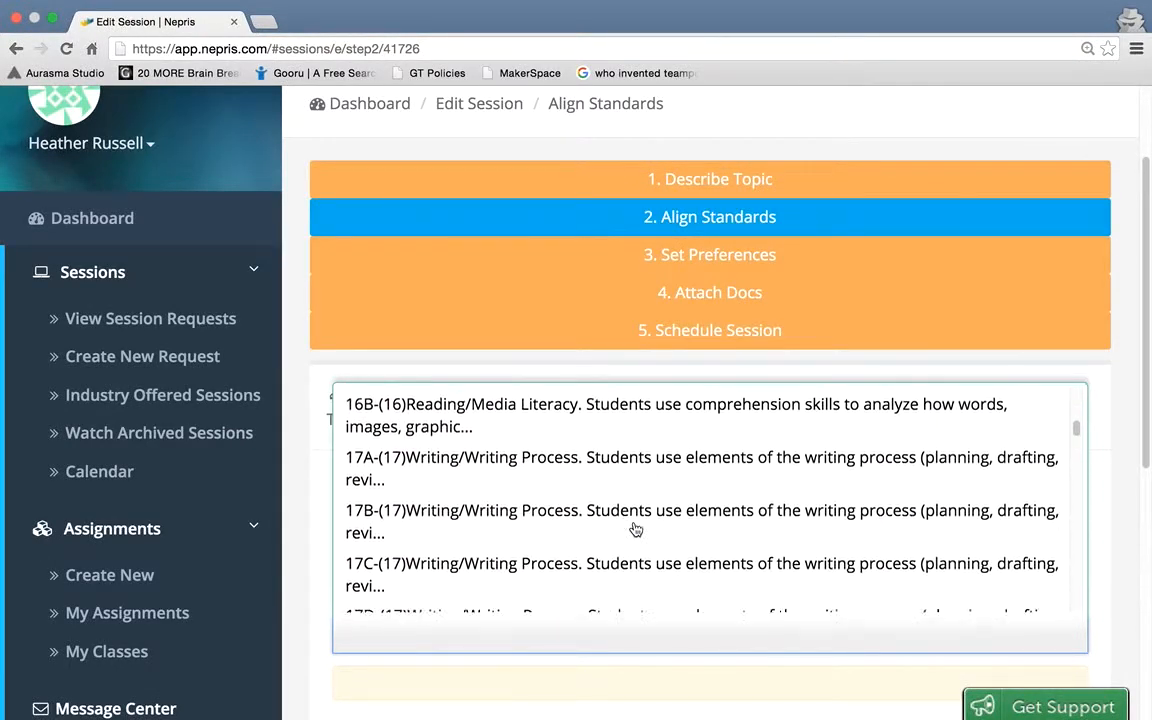
left_click(551, 465)
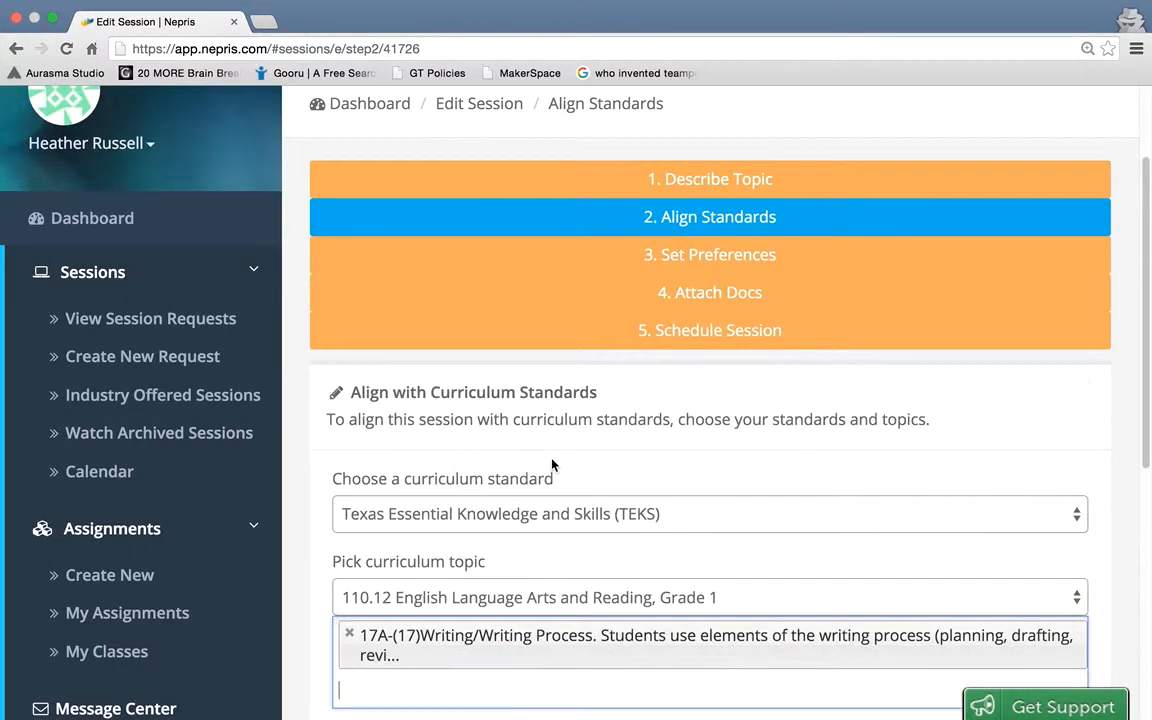
- Add the selected curriculum standard to the session, then save and proceed to Set Preferences
scroll(524, 566, "down", 3)
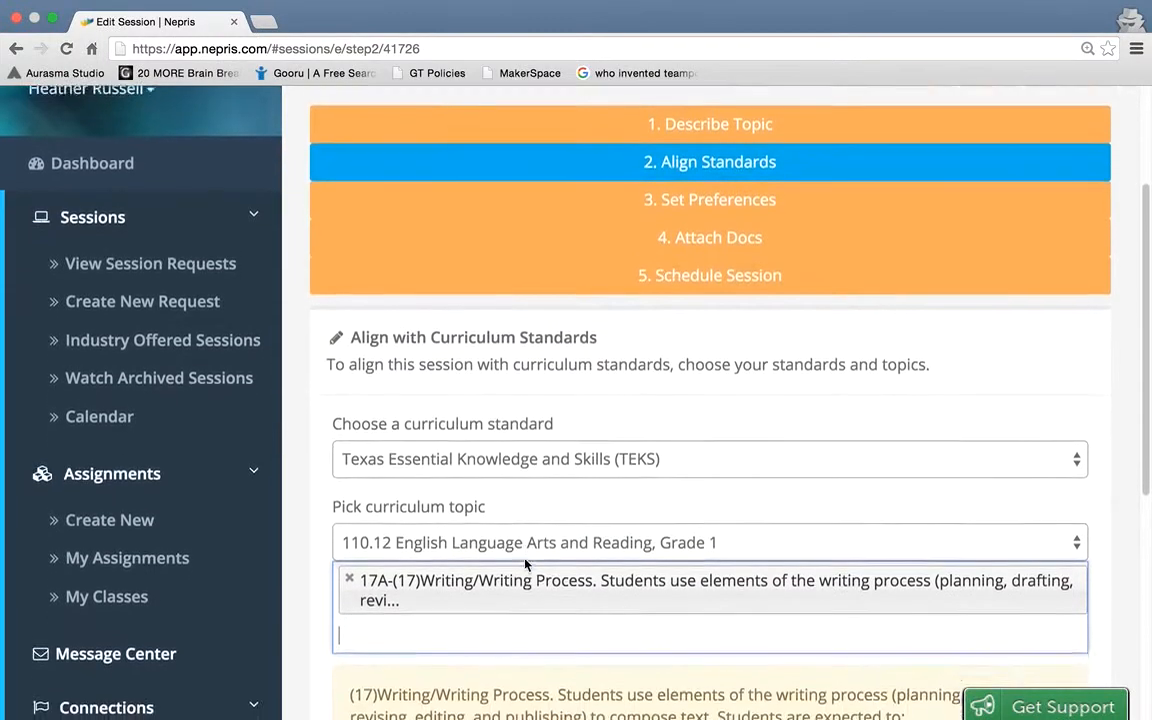
scroll(524, 559, "down", 2)
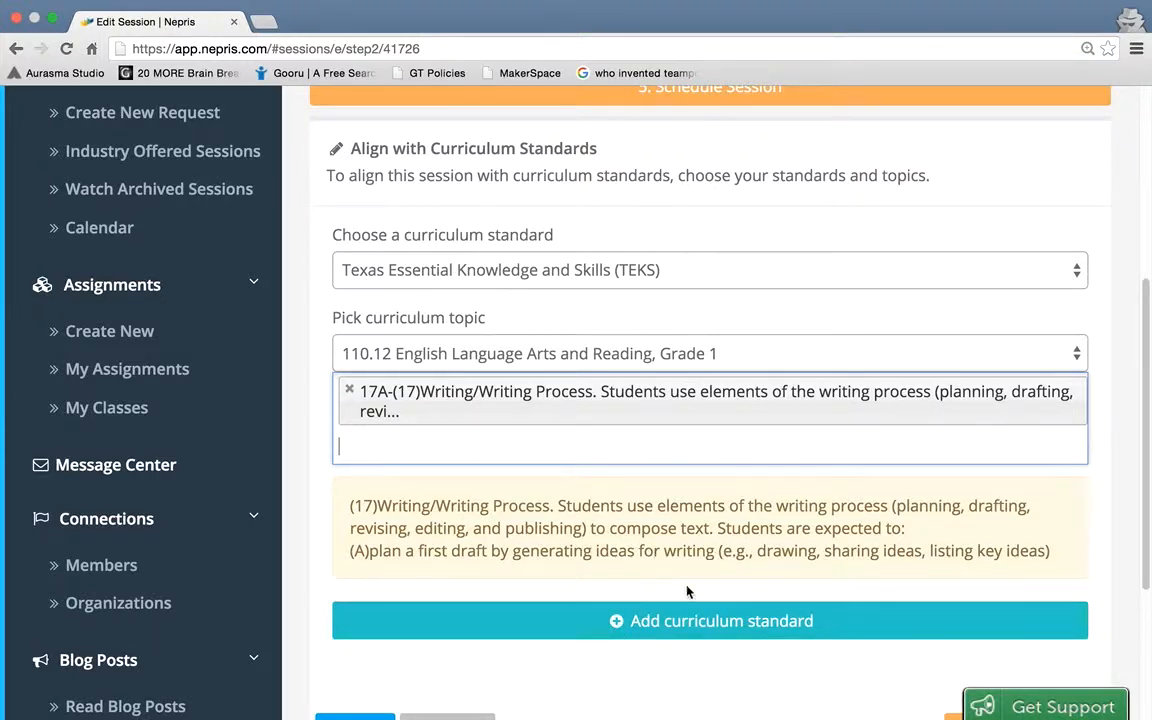
left_click(675, 636)
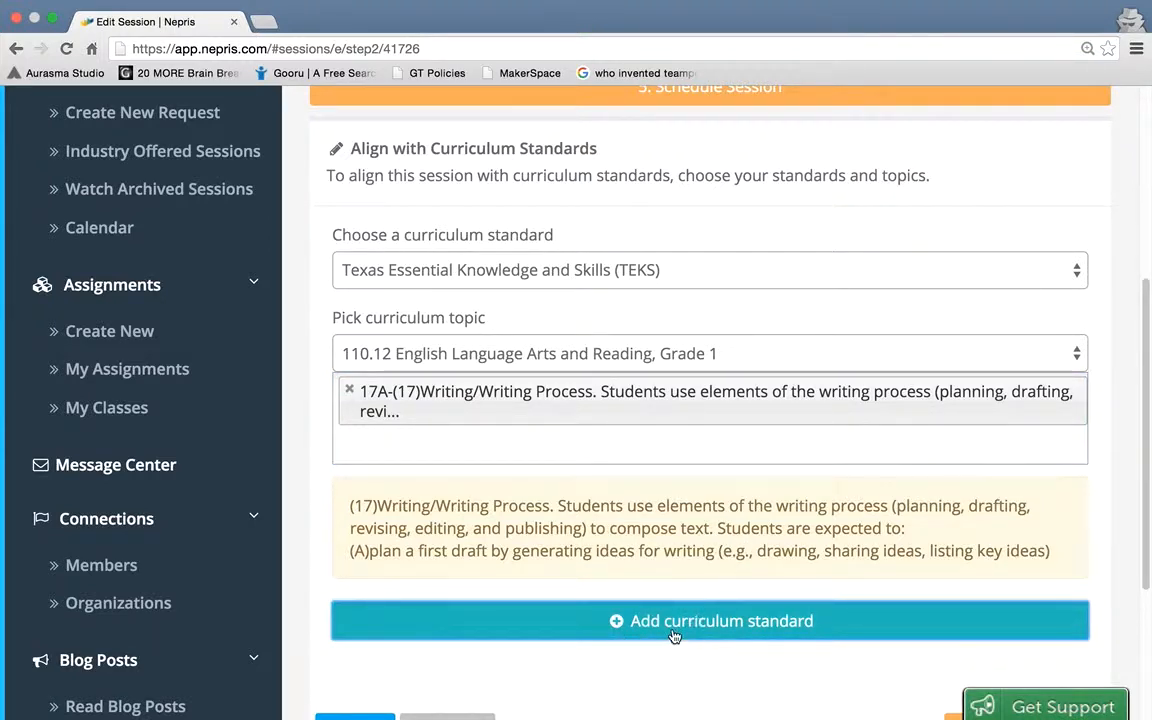
scroll(735, 580, "down", 5)
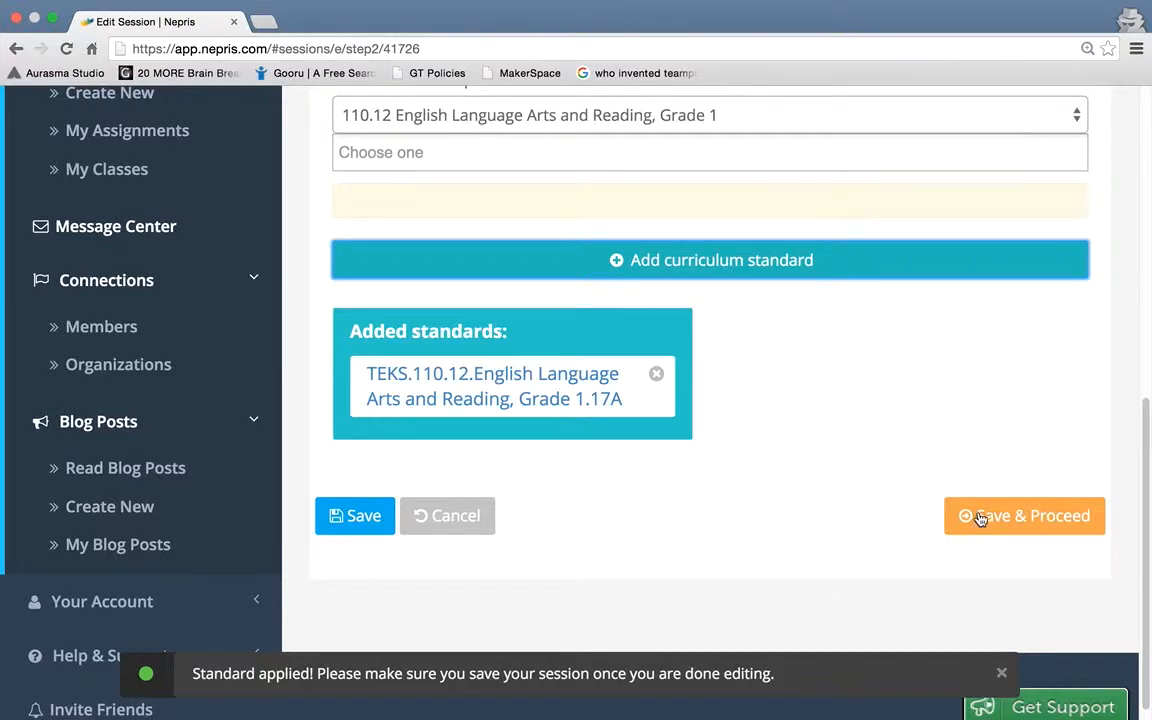
left_click(980, 519)
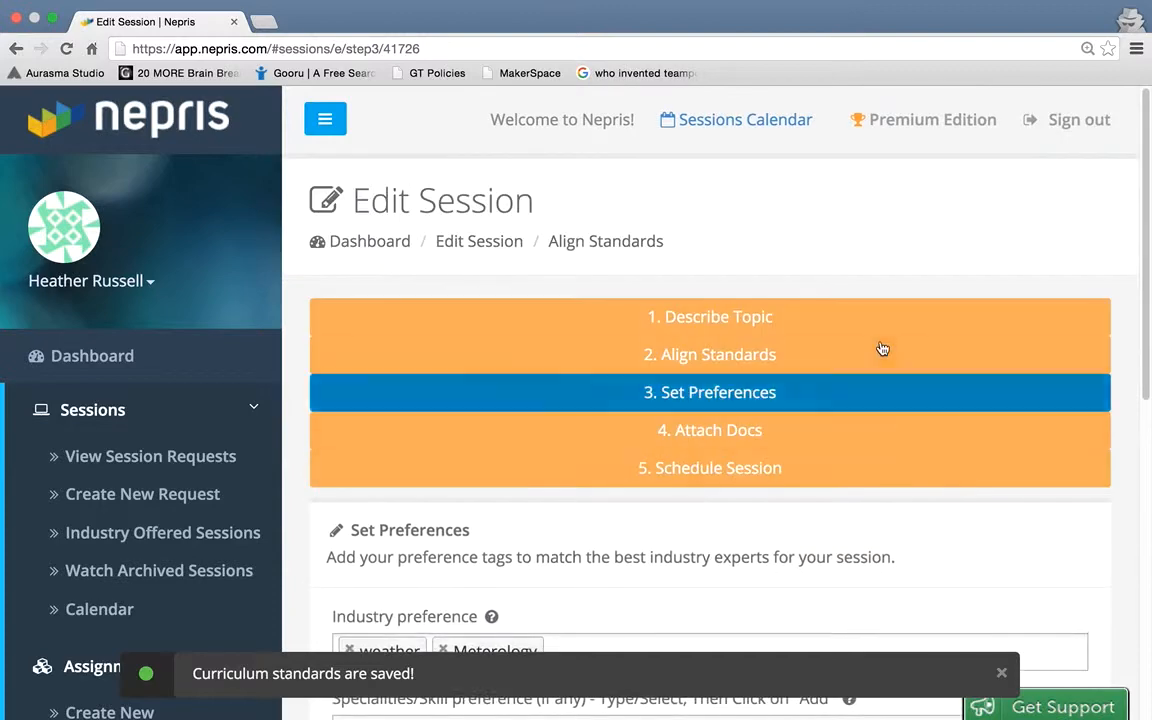
- Replace the weather and Meterology industry preference tags with author
scroll(781, 403, "down", 5)
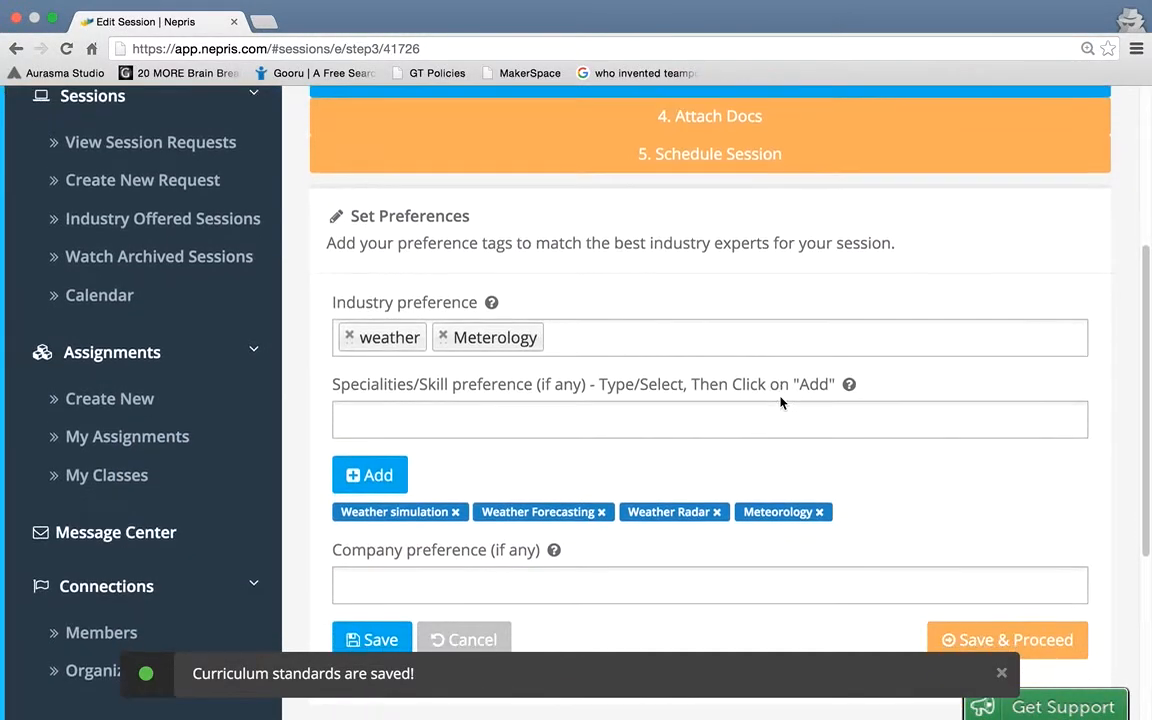
scroll(781, 403, "down", 3)
scroll(781, 403, "up", 1)
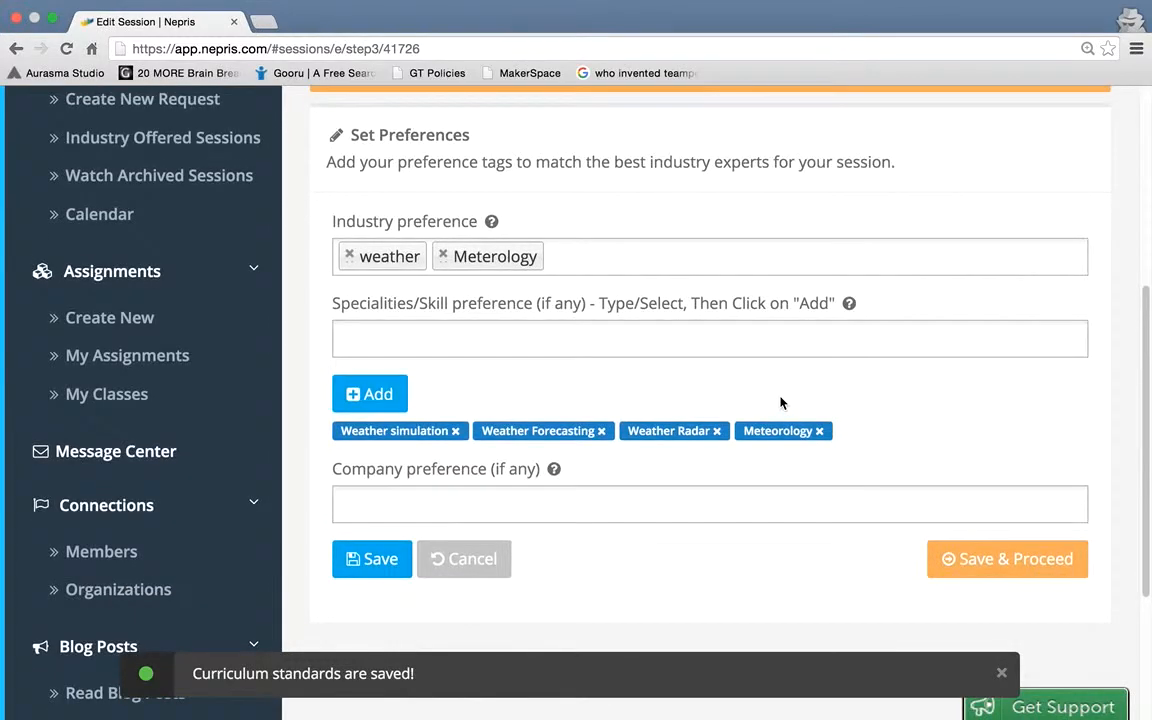
left_click(443, 255)
left_click(348, 256)
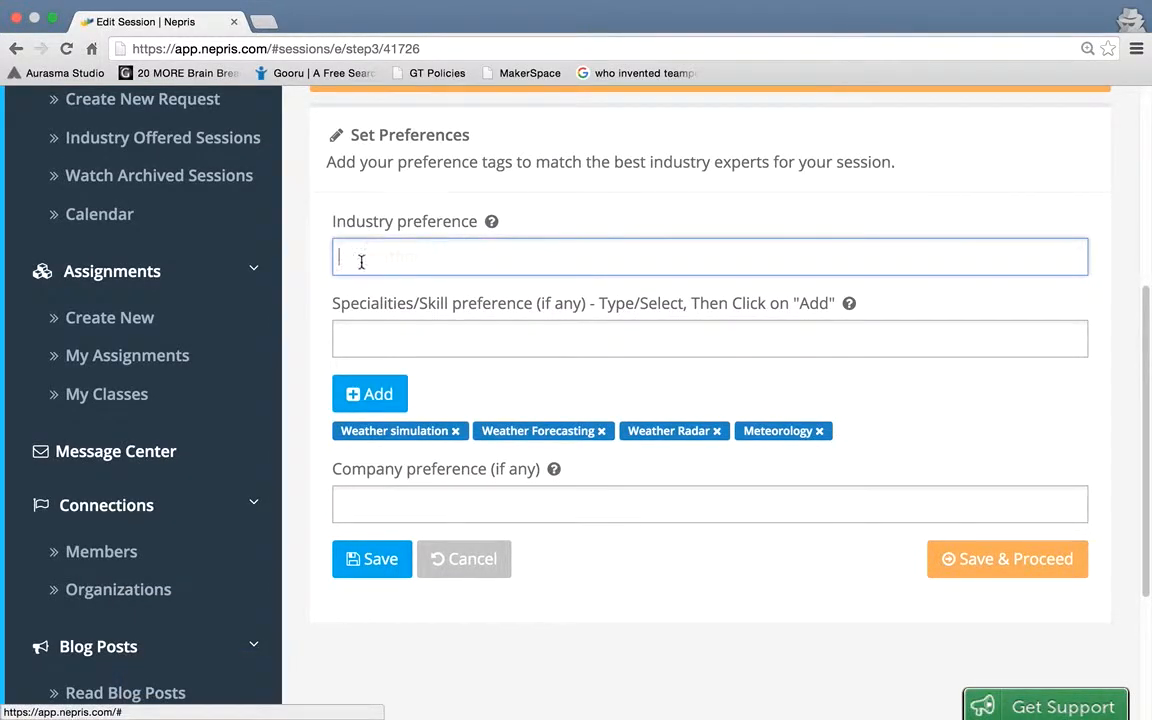
left_click(389, 259)
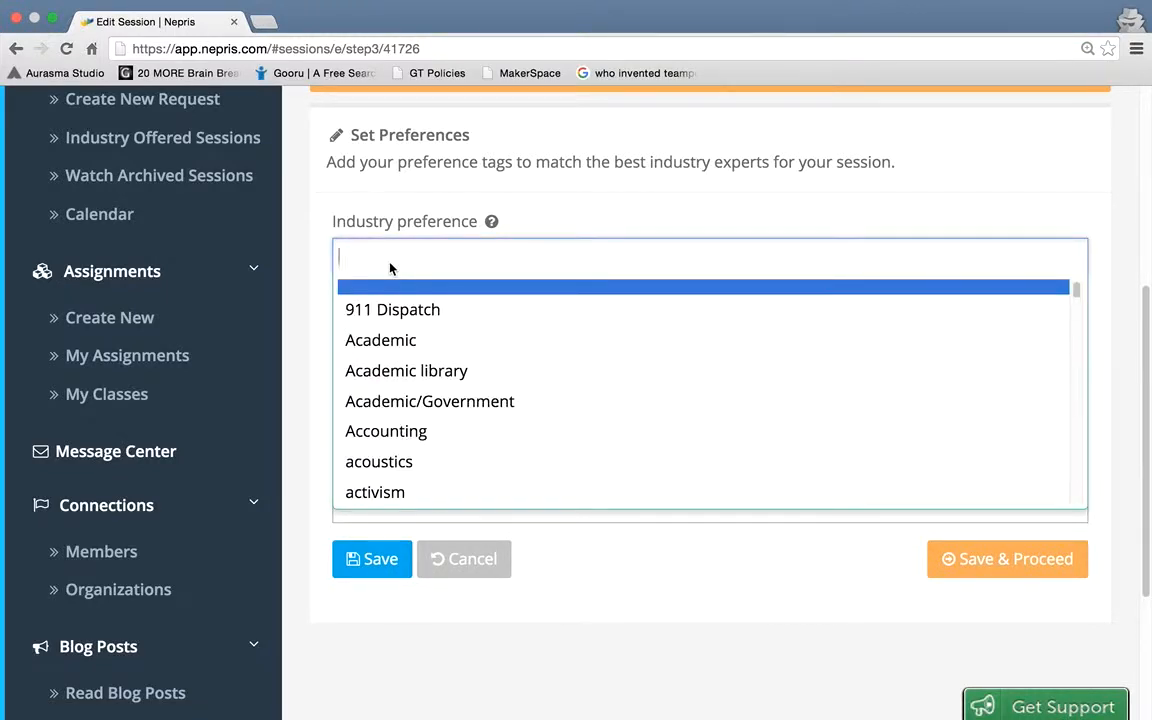
type("aut")
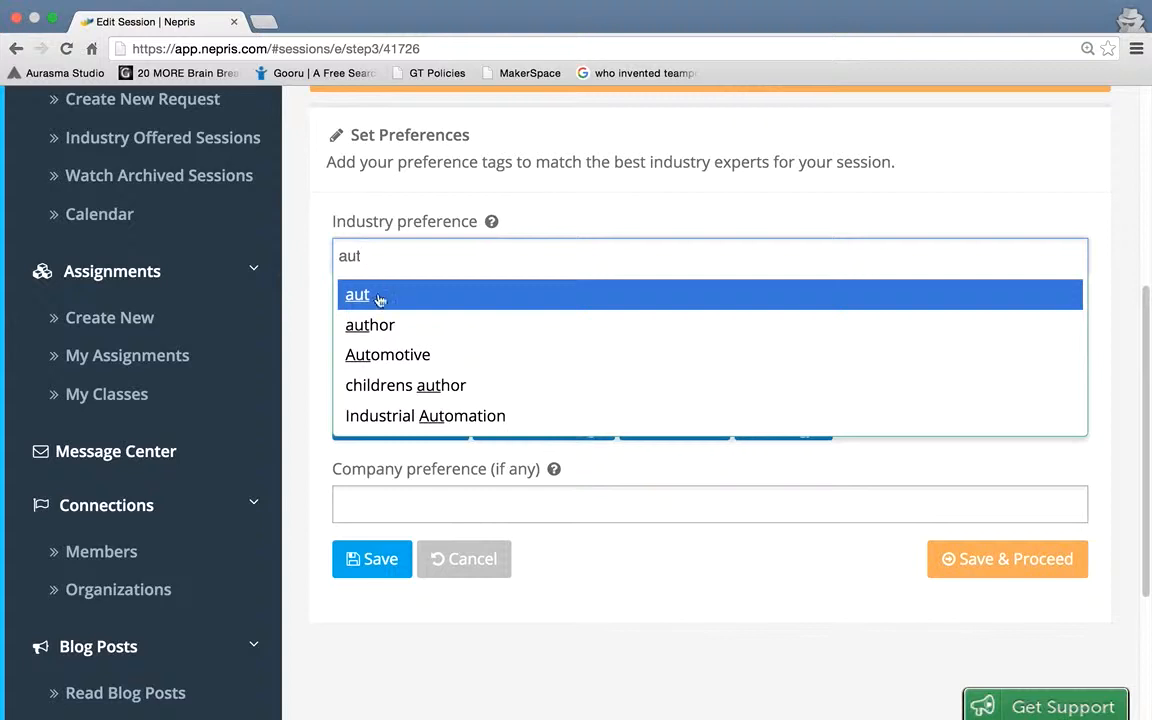
left_click(370, 323)
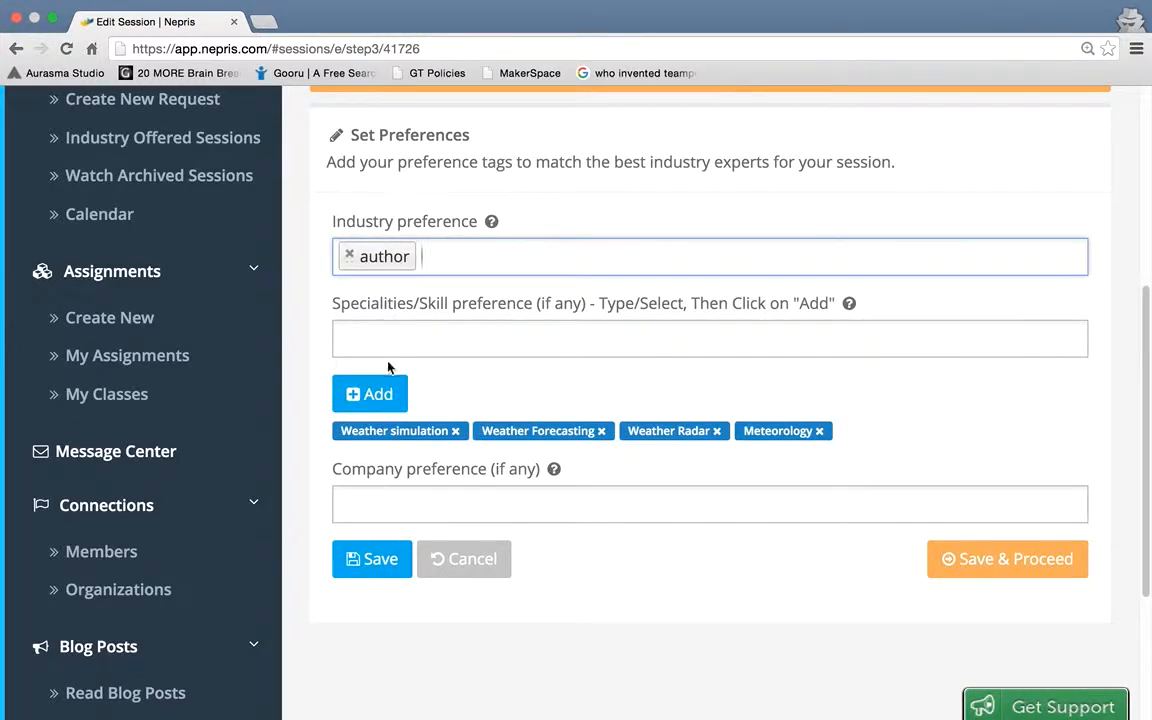
- Choose "children's book author" as the specialities/skill preference
left_click(385, 339)
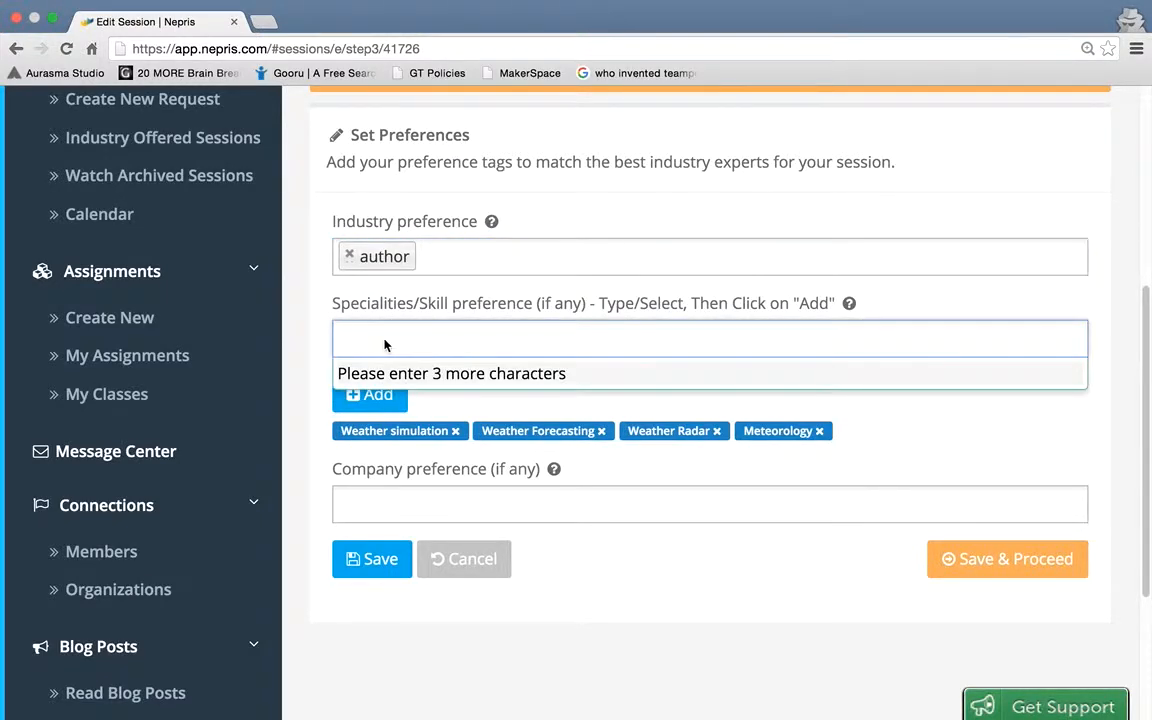
type("chil")
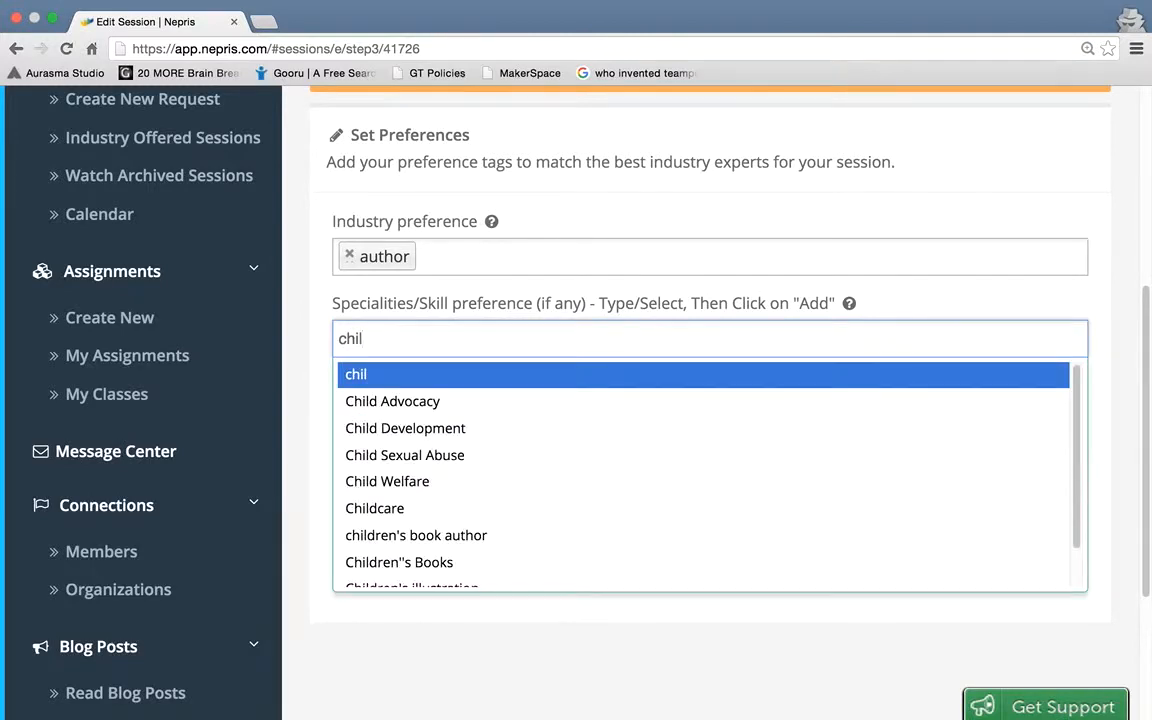
type("dren's")
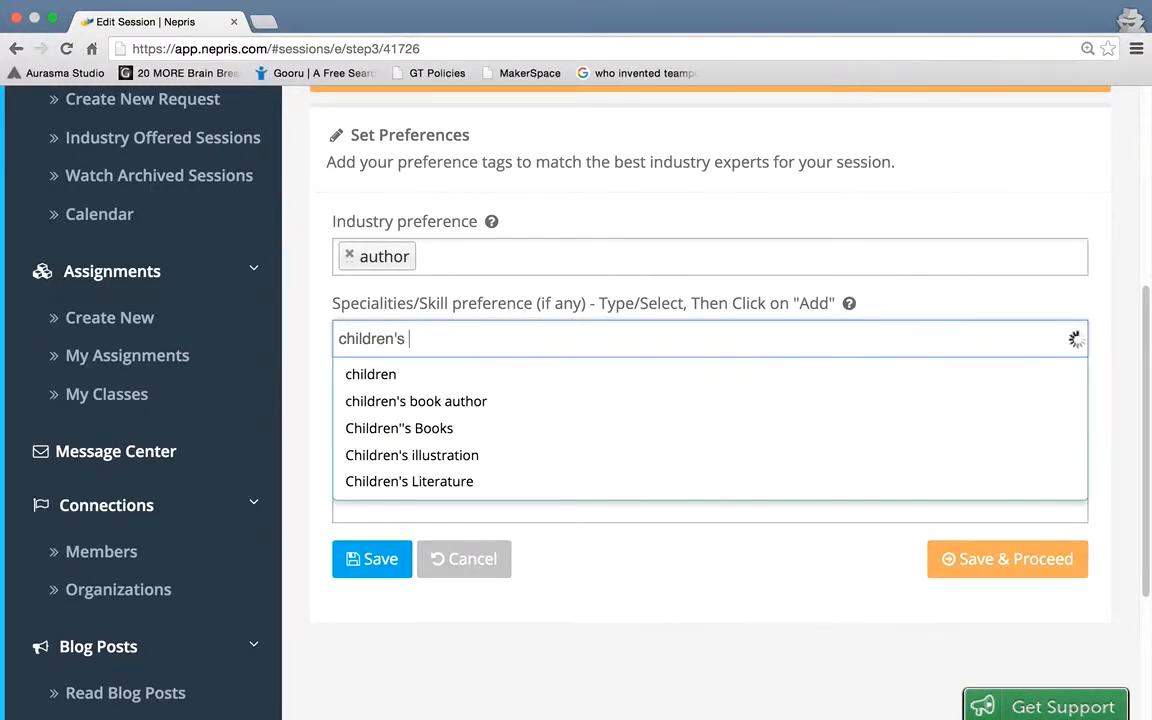
left_click(373, 403)
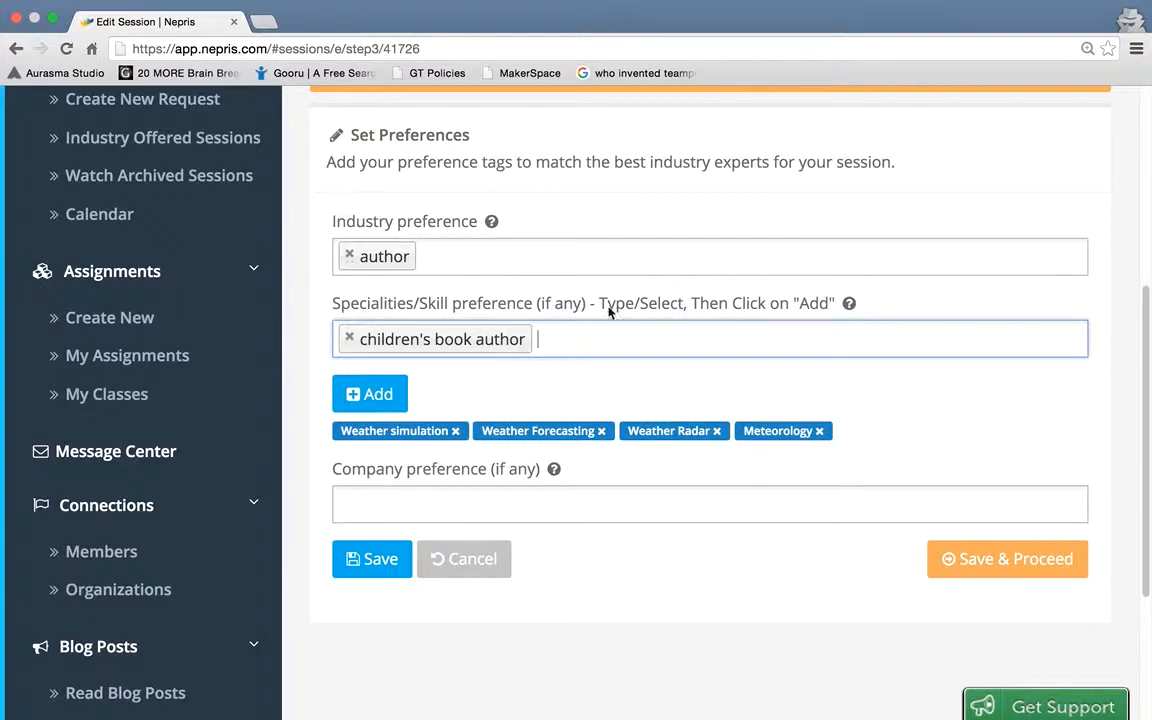
- Remove the Weather simulation, Weather Forecasting, Weather Radar and Meteorology skill tags
left_click(455, 431)
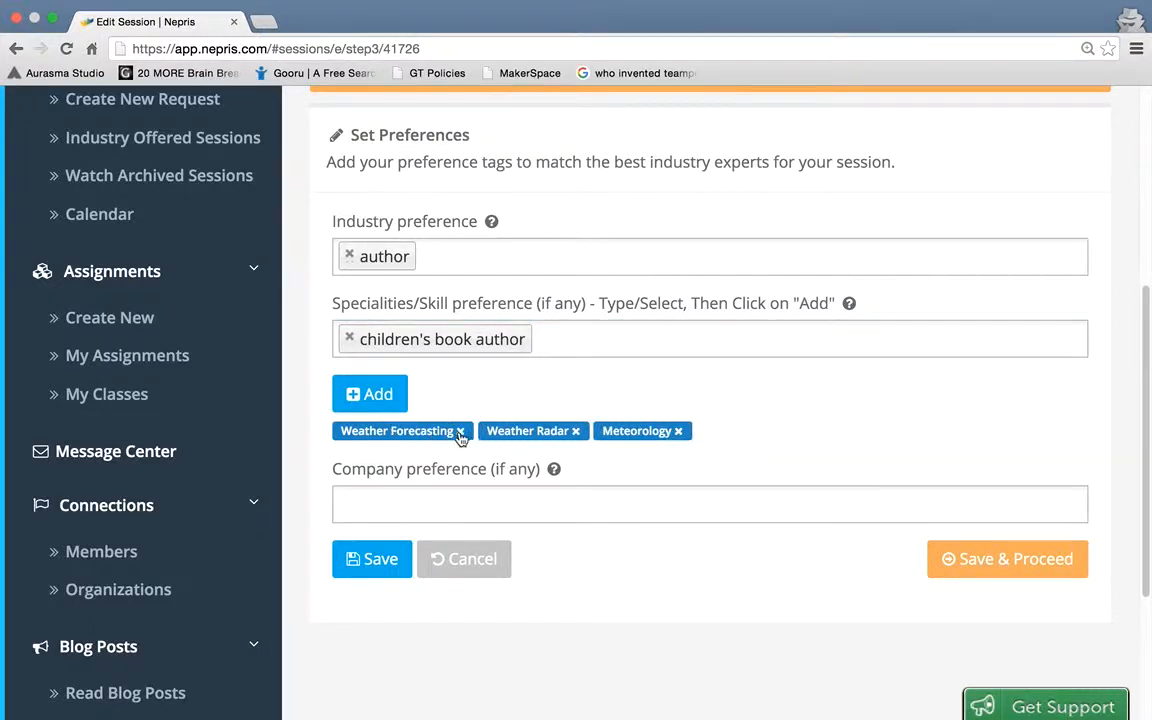
left_click(460, 431)
left_click(442, 431)
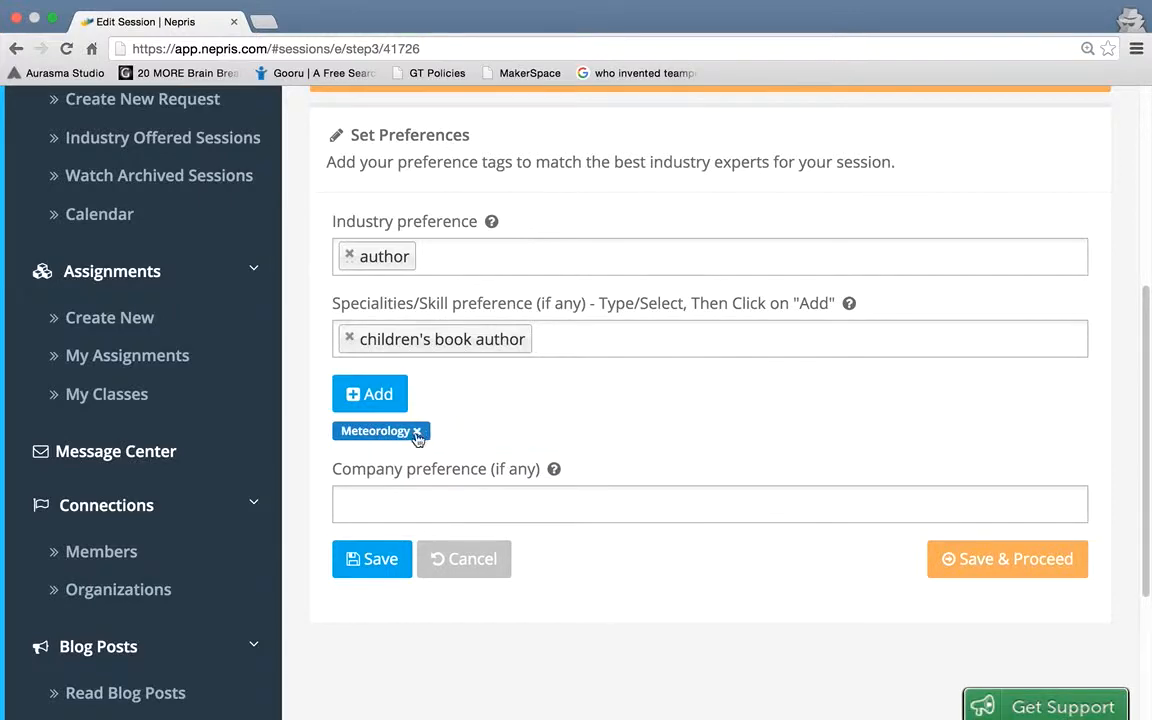
left_click(418, 431)
- Leave the company preference empty, then save the preferences and proceed to Attach Docs
scroll(553, 437, "down", 2)
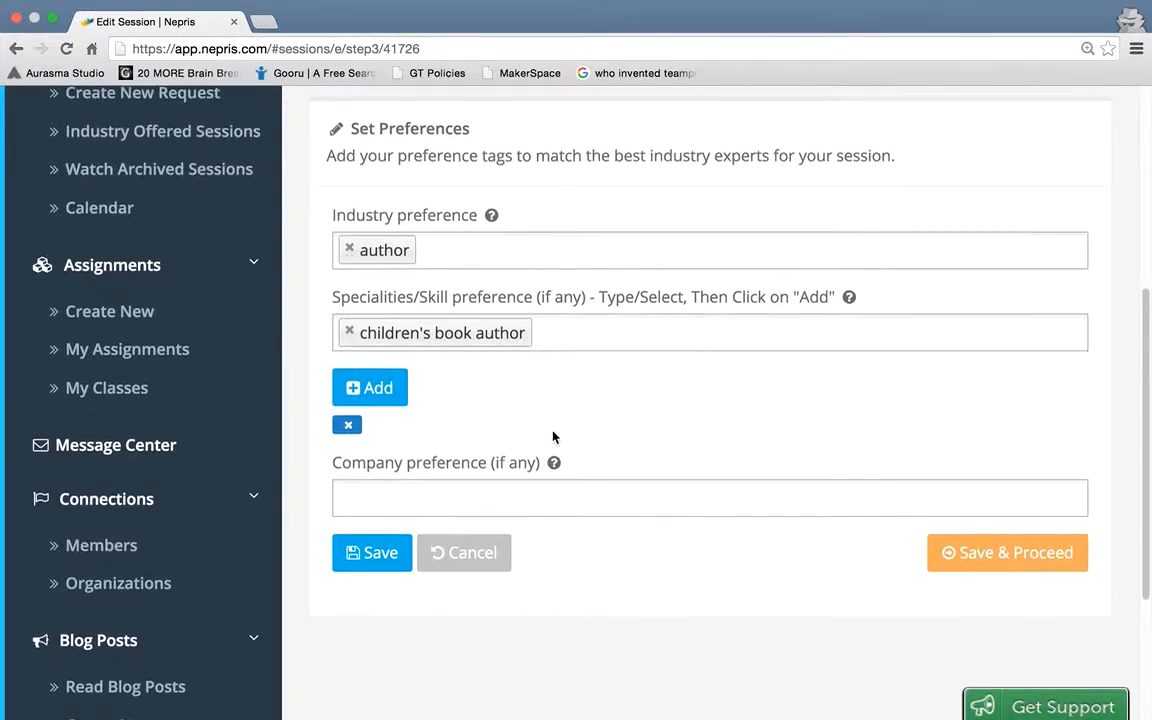
left_click(555, 432)
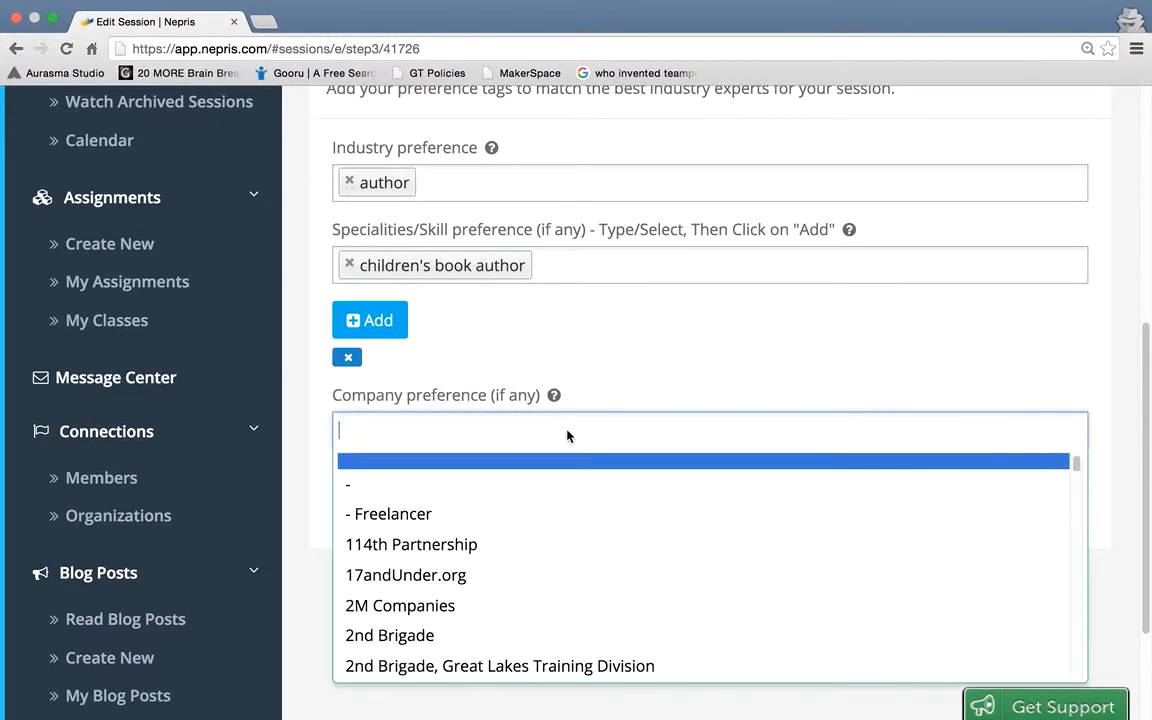
left_click(567, 432)
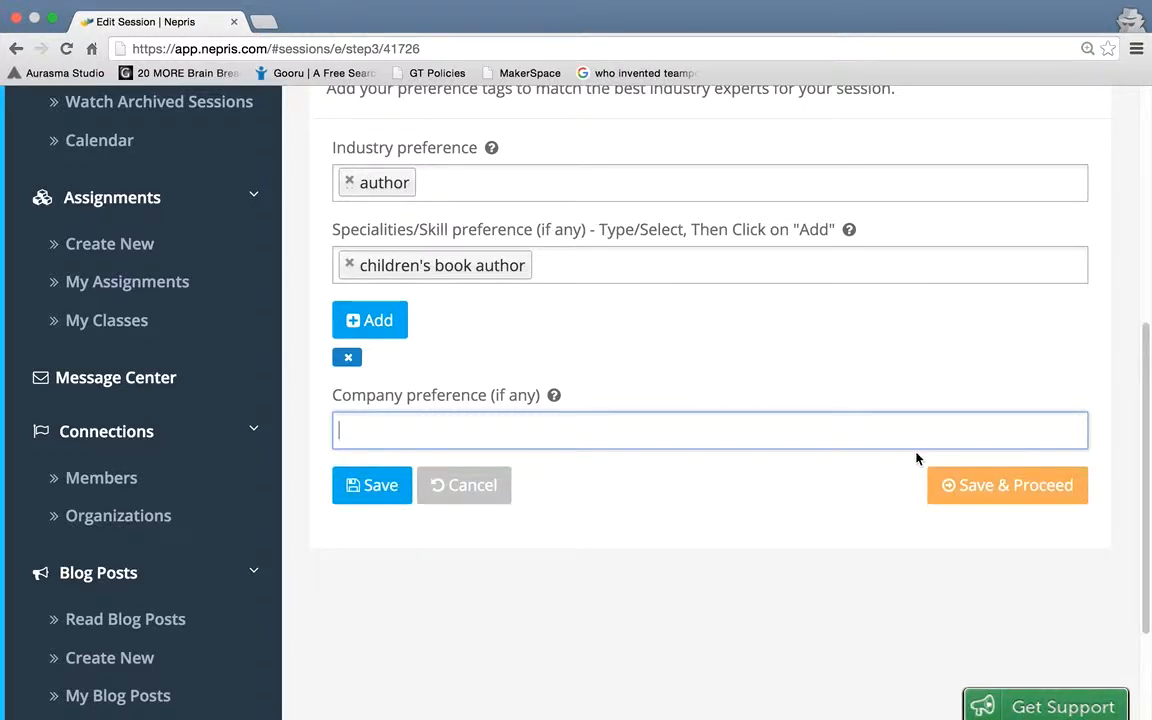
left_click(977, 489)
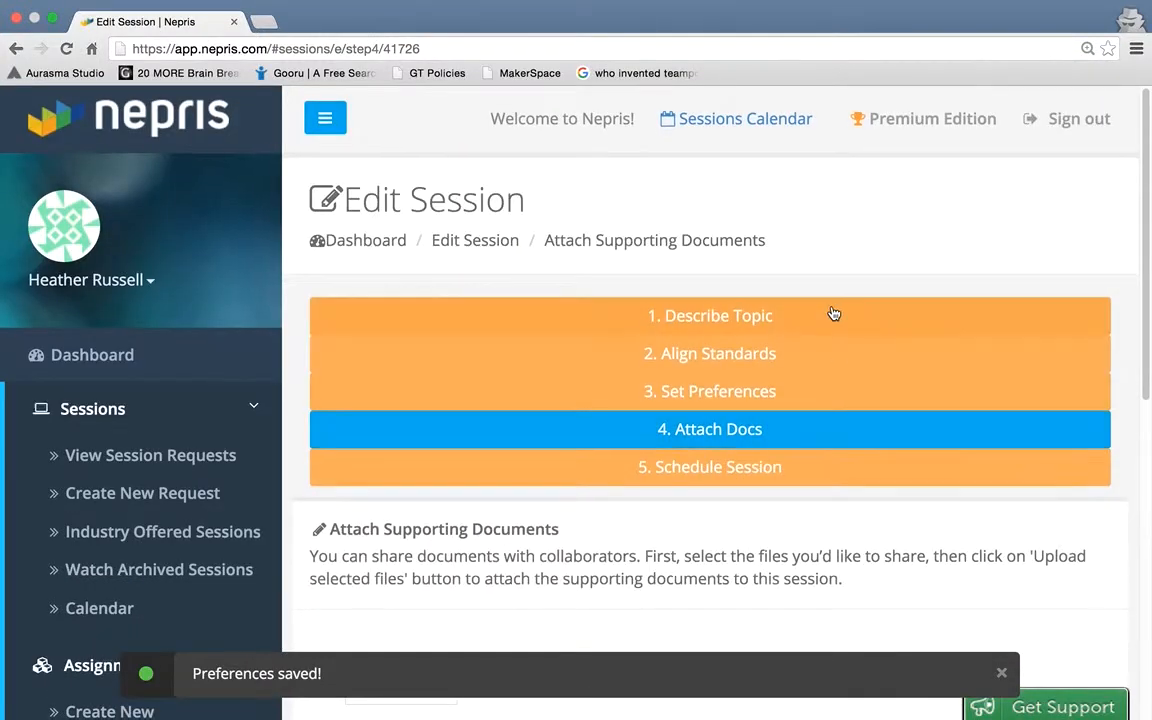
- Review the supporting document options and proceed to Schedule Session without attaching any files
scroll(832, 313, "down", 3)
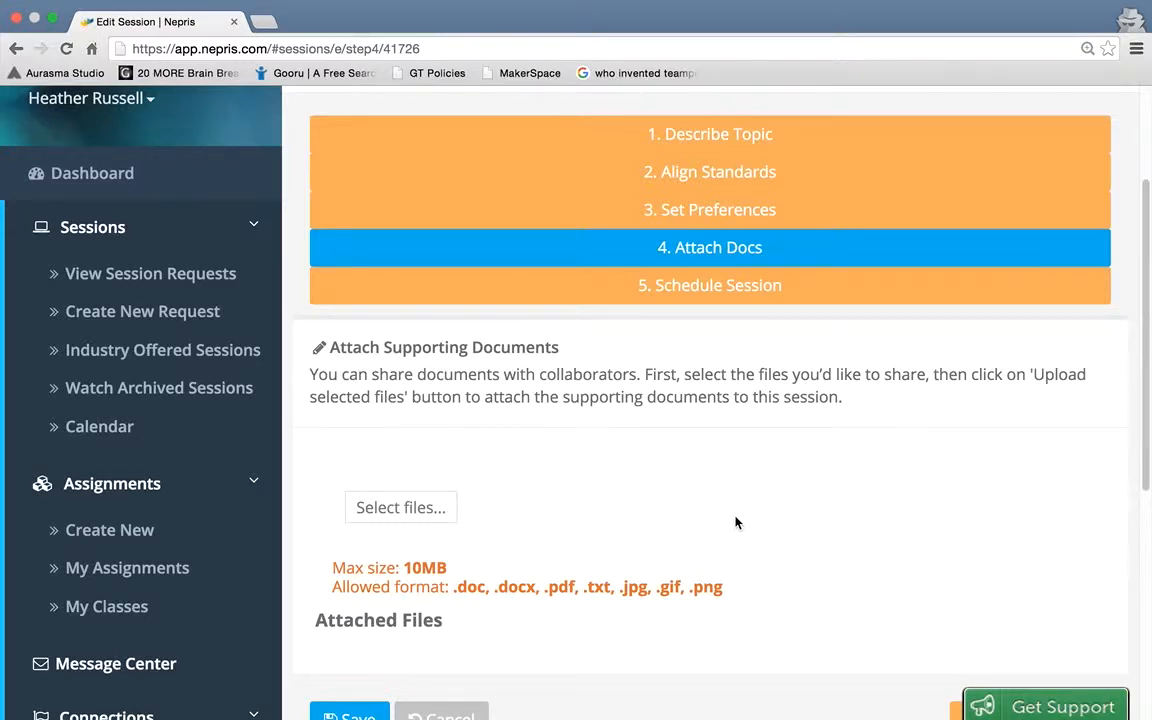
scroll(737, 522, "down", 5)
scroll(737, 522, "up", 1)
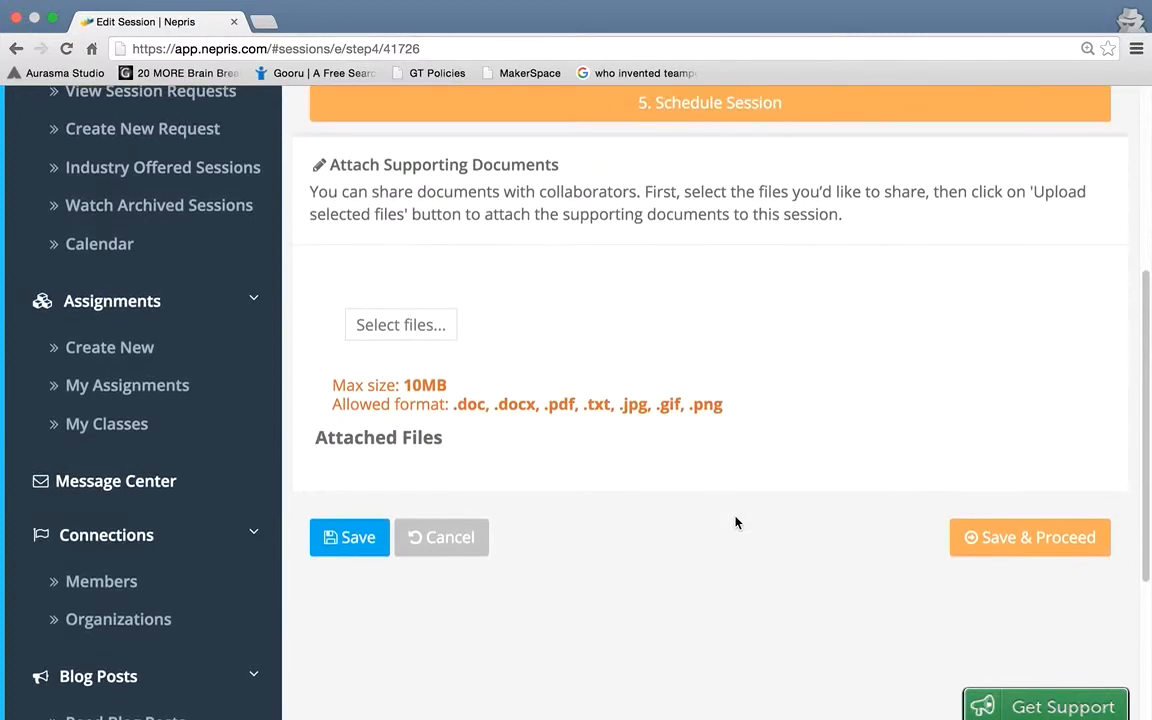
left_click(985, 537)
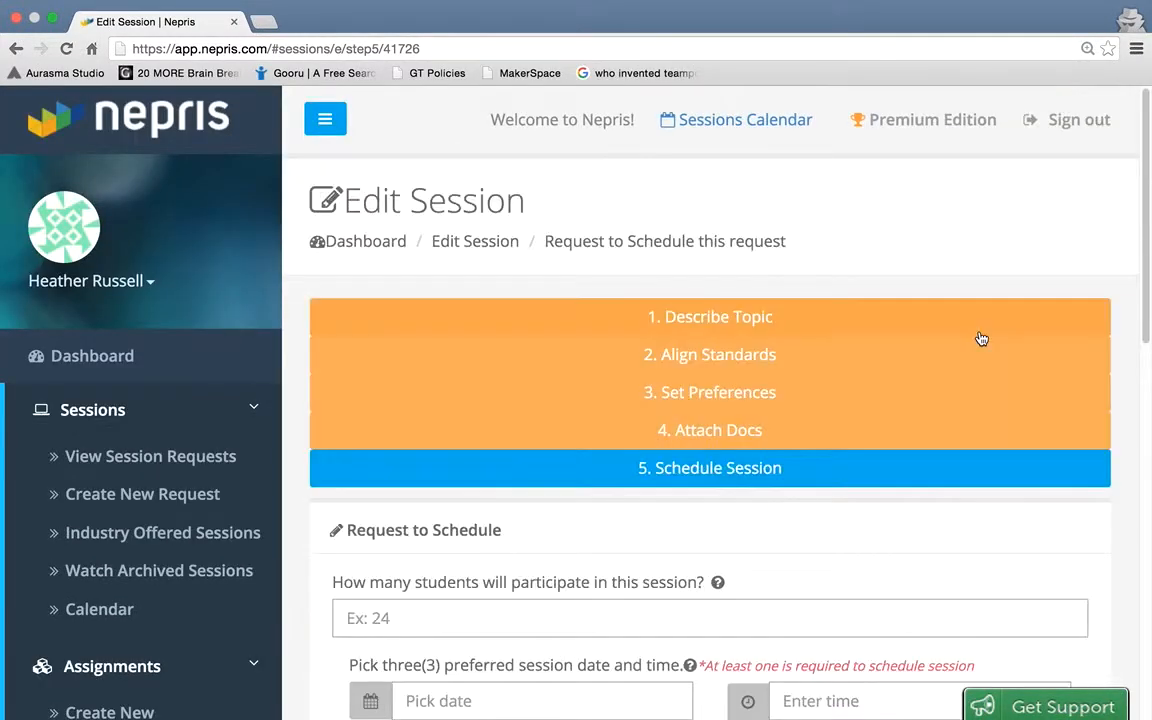
- Enter 25 as the number of students participating in the session
scroll(980, 337, "down", 5)
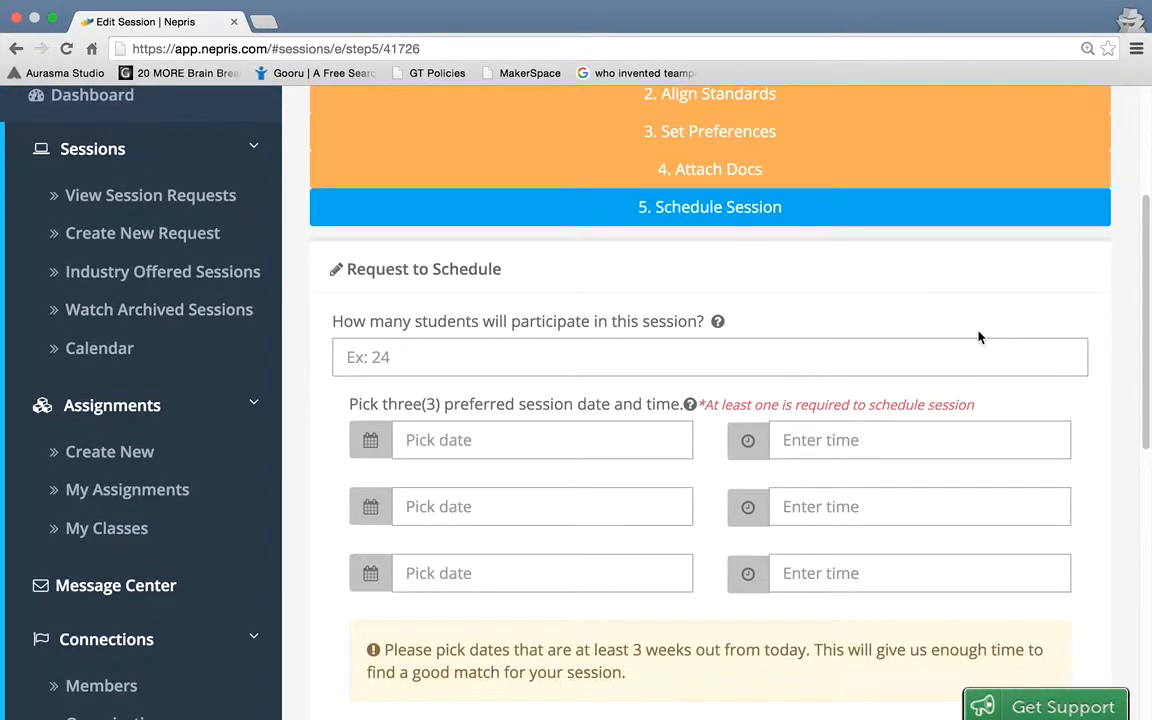
left_click(451, 358)
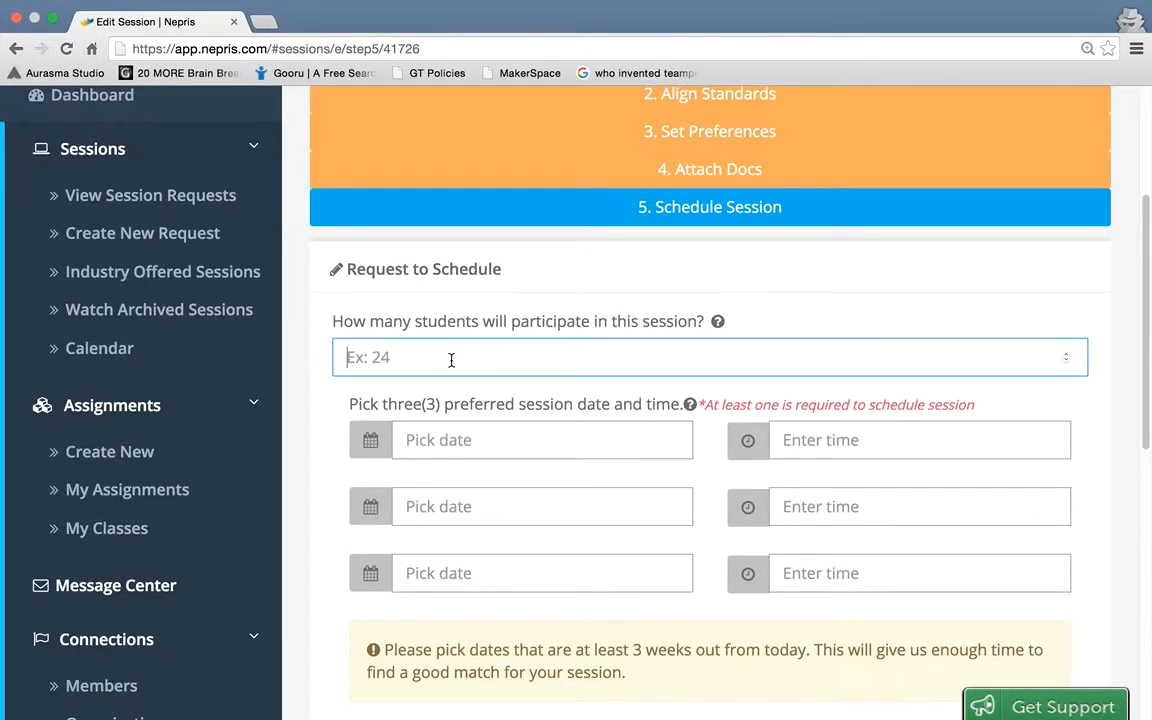
type("25")
scroll(451, 358, "down", 20)
- View the calendar for the first preferred session date, dismiss it without picking a date, and look over the scheduling fields
left_click(417, 437)
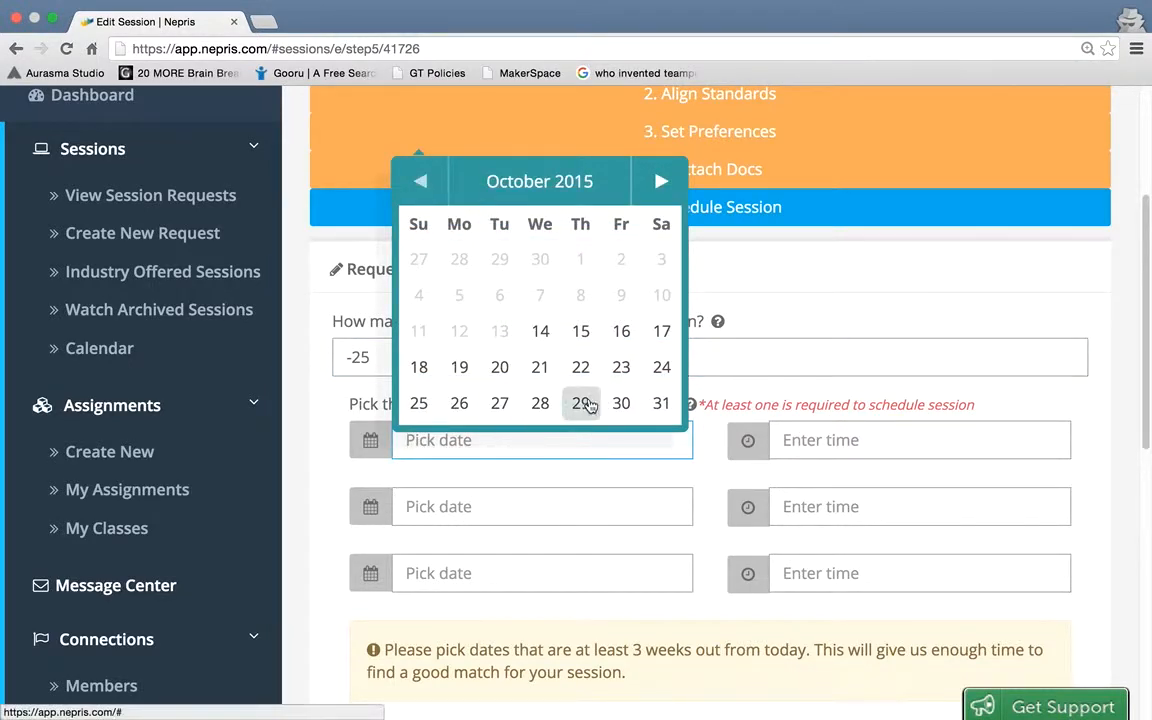
left_click(724, 396)
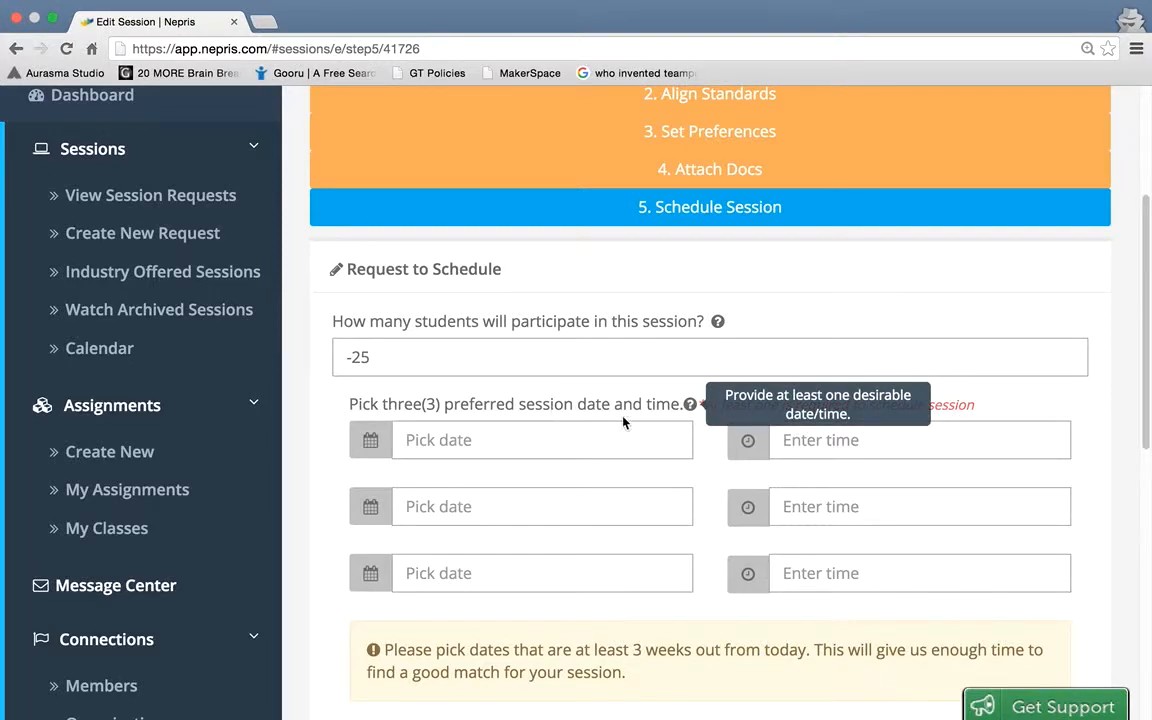
scroll(638, 481, "down", 2)
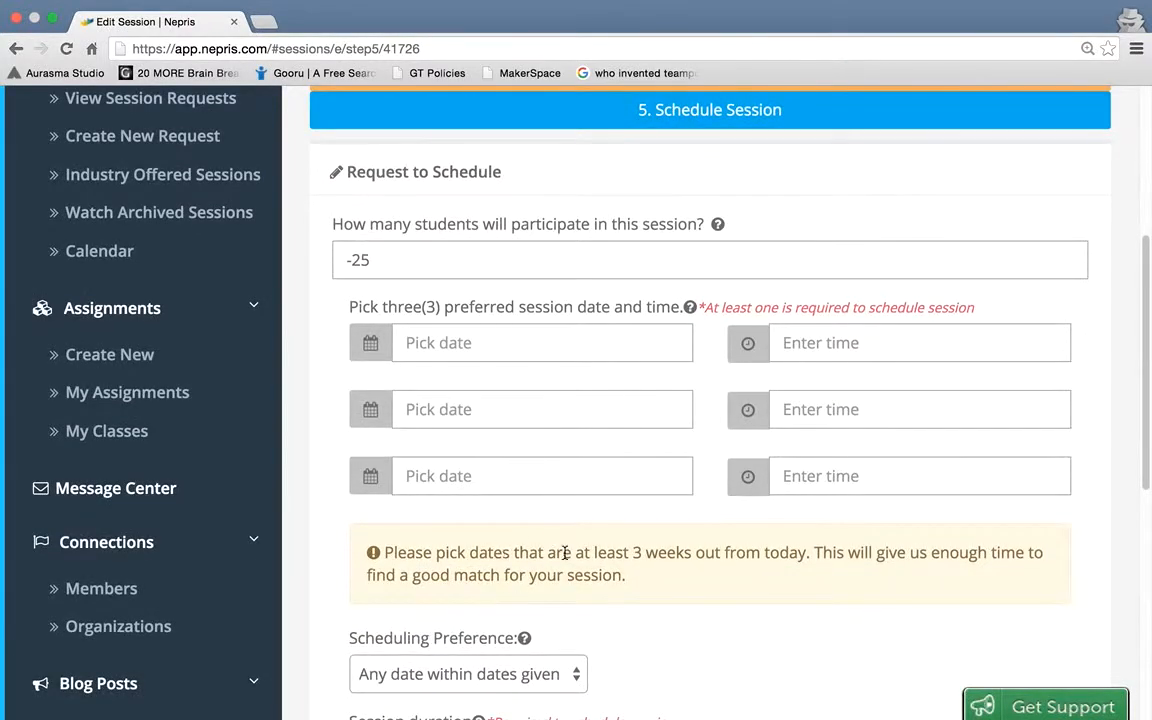
- Choose 11/04/2015, 11/05/2015 and 11/06/2015 as the three preferred session dates
left_click(530, 343)
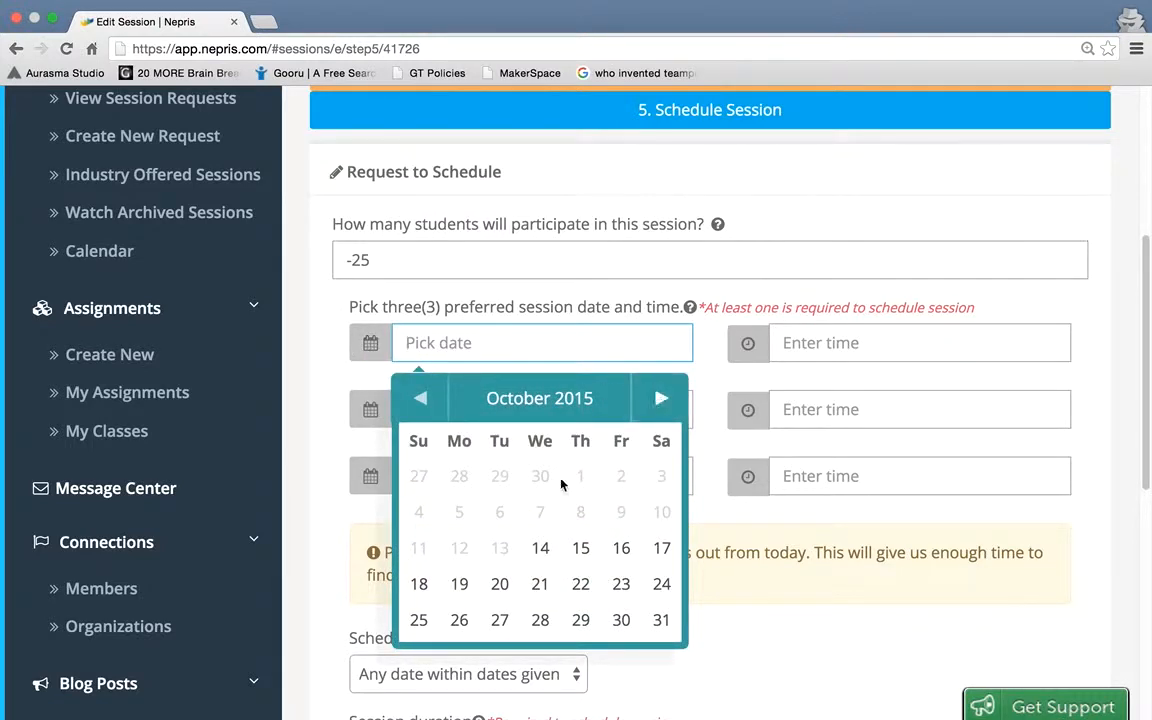
left_click(661, 399)
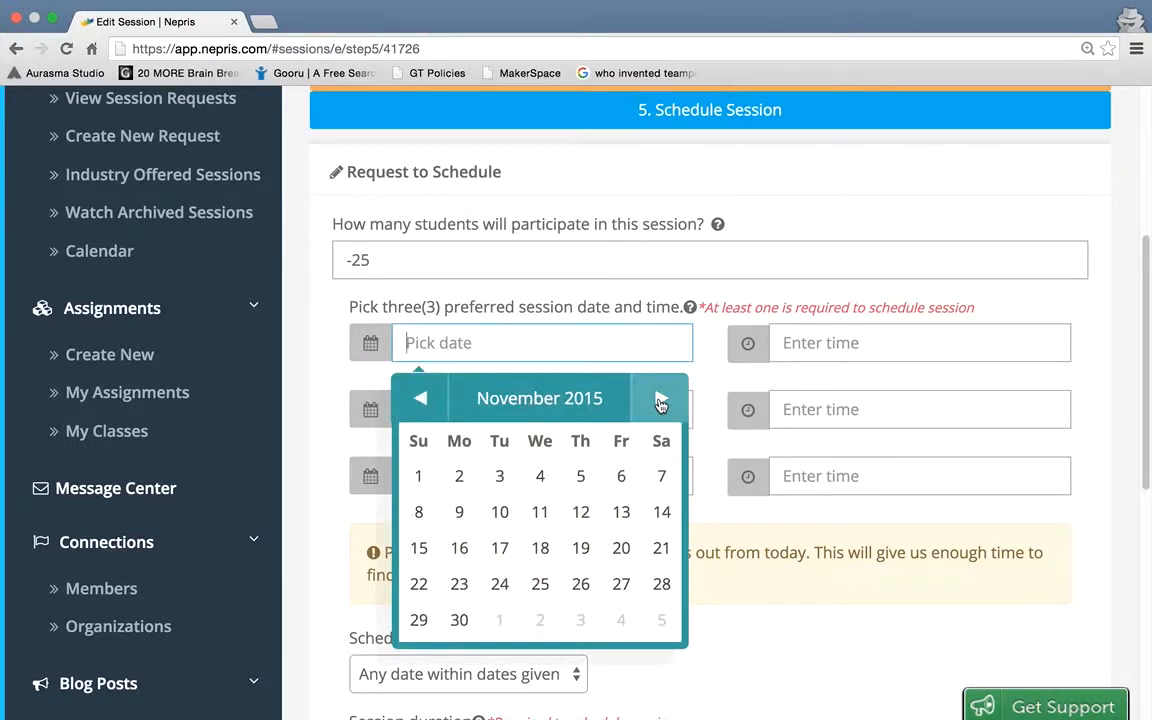
left_click(540, 476)
left_click(514, 412)
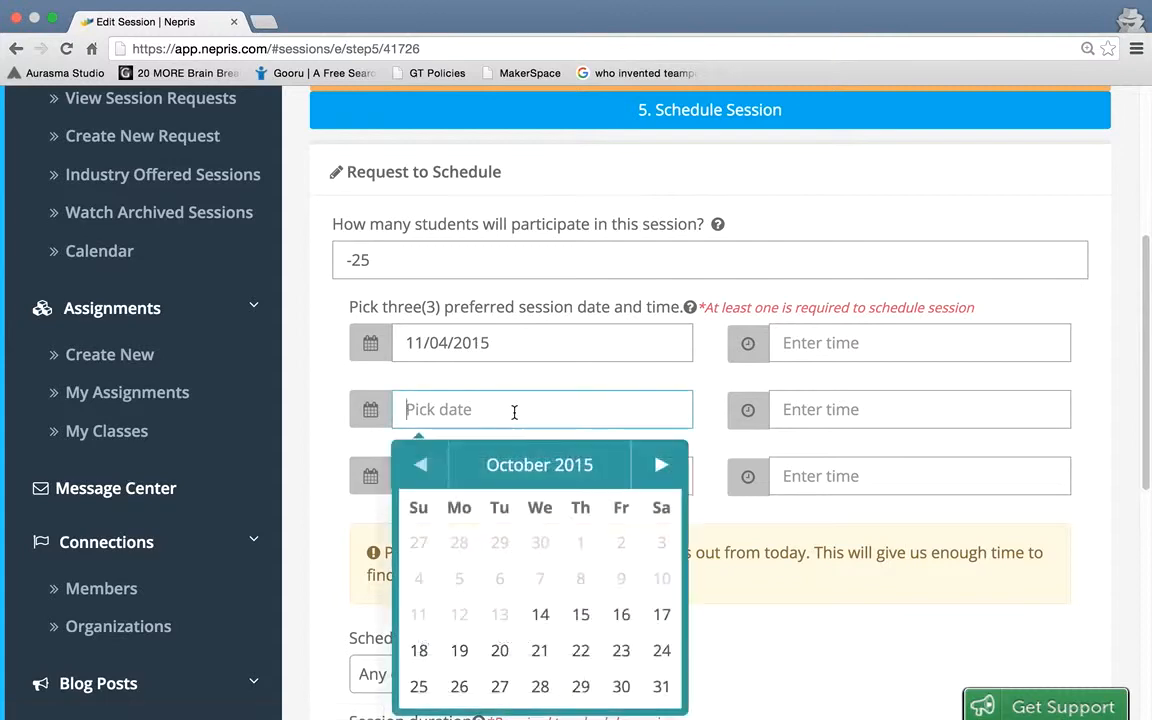
left_click(663, 465)
left_click(575, 547)
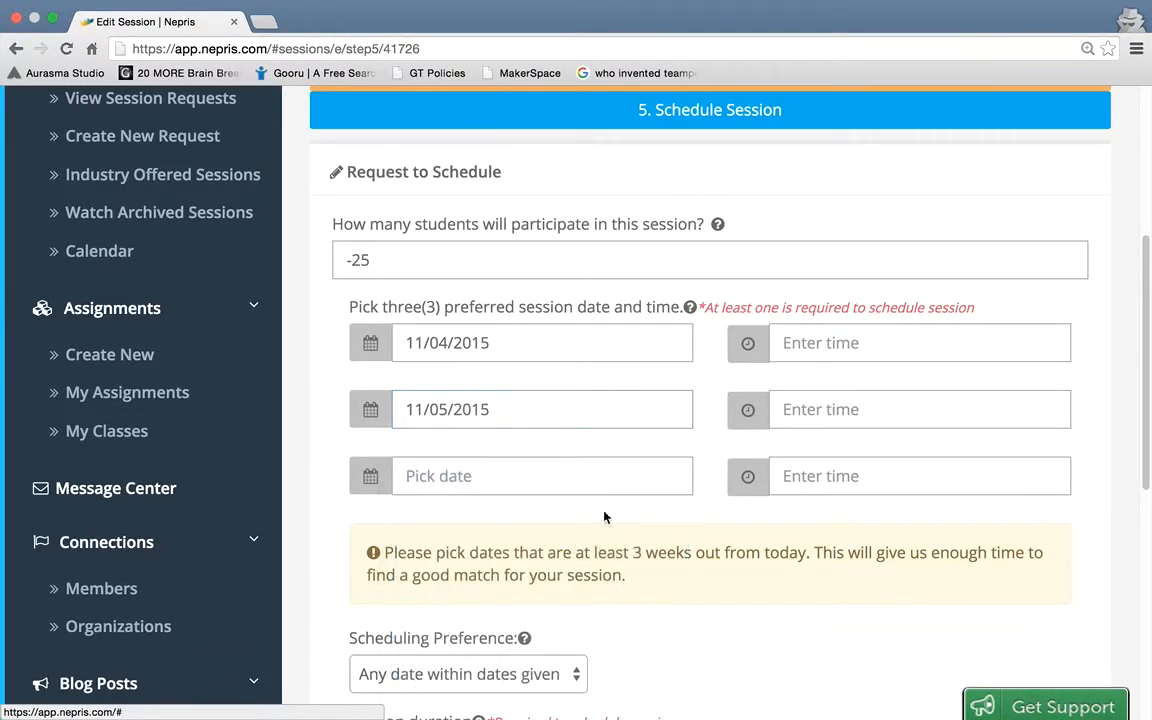
left_click(643, 482)
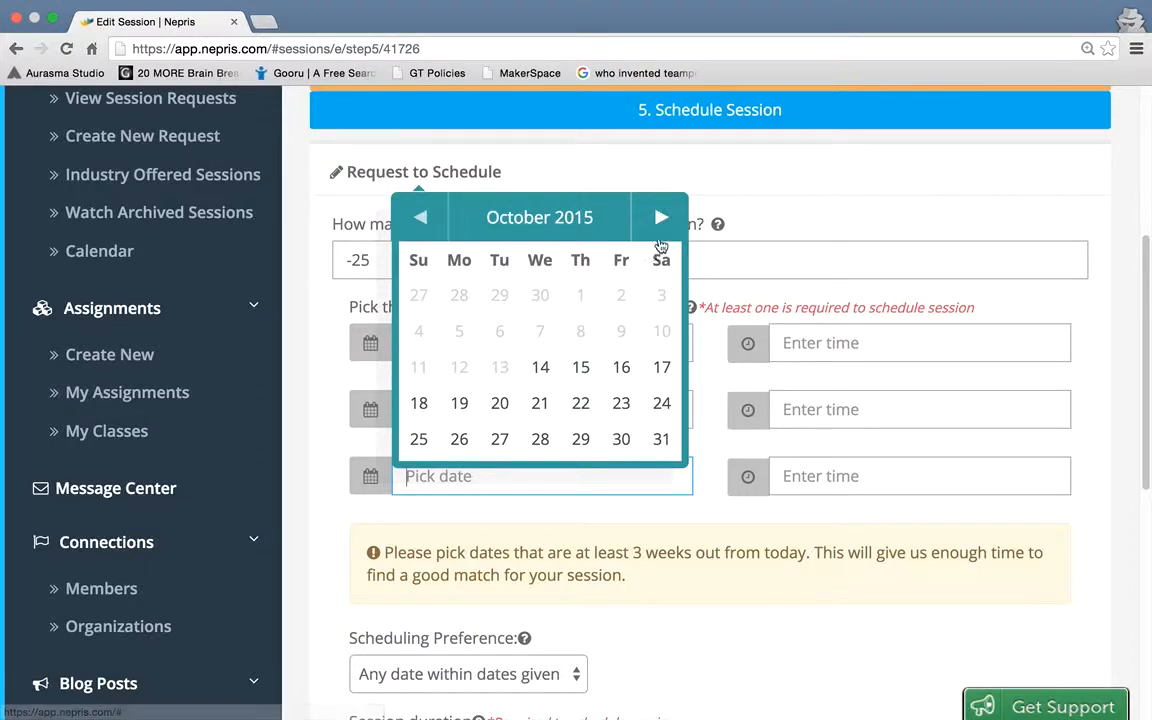
left_click(661, 218)
left_click(621, 295)
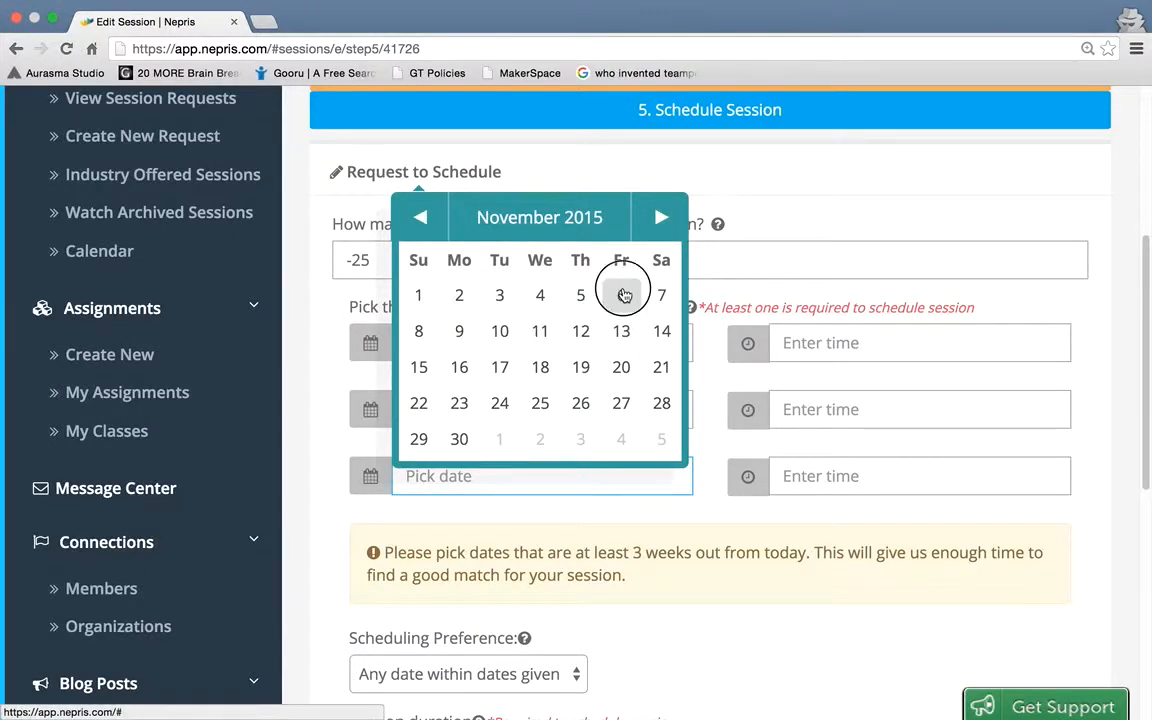
- Set the time for all three preferred session dates to 02:00PM
left_click(845, 347)
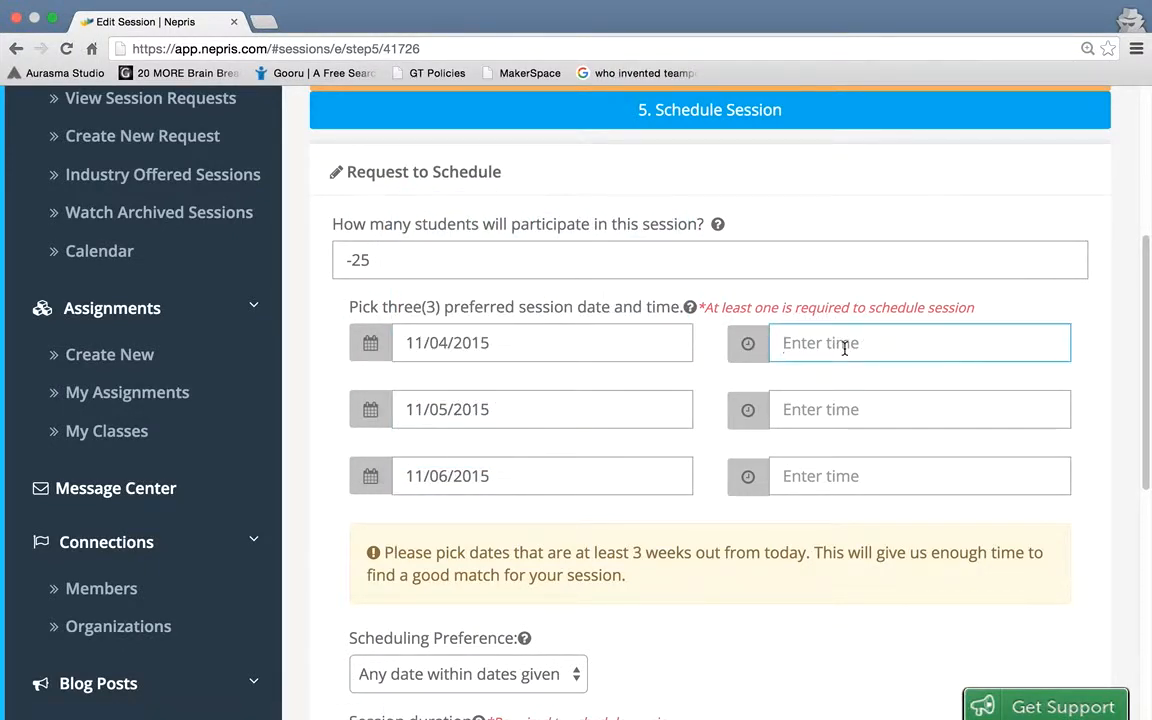
type("2")
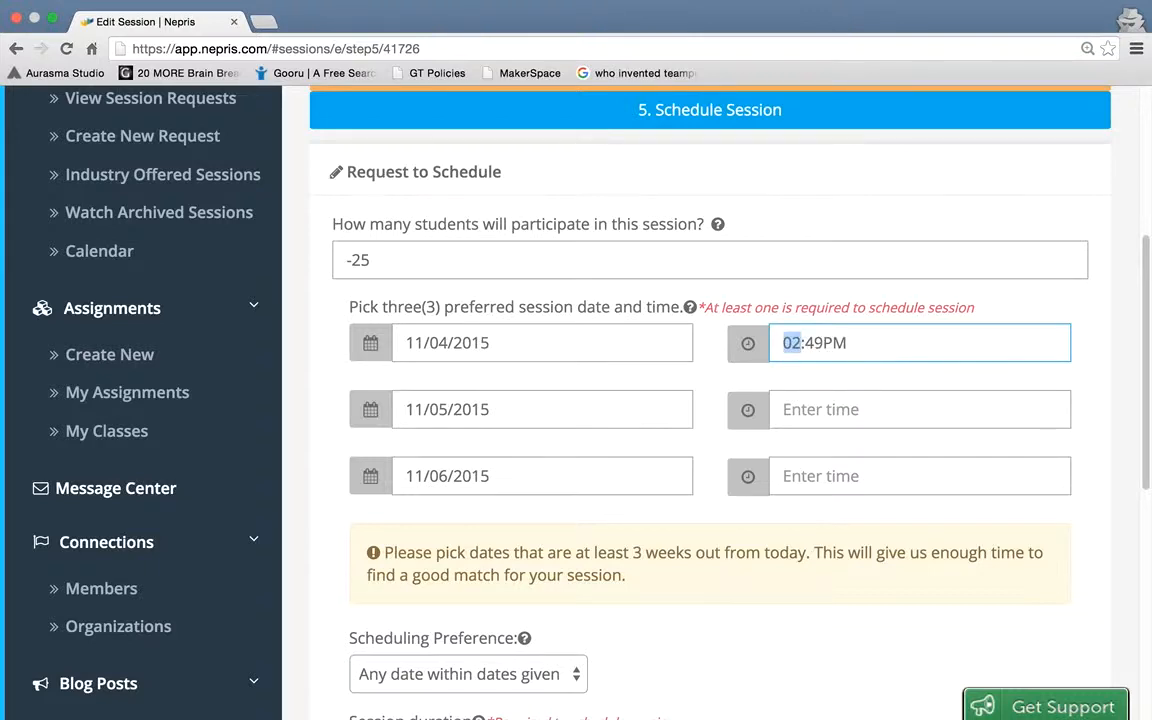
type(":00")
left_click(851, 409)
type("2")
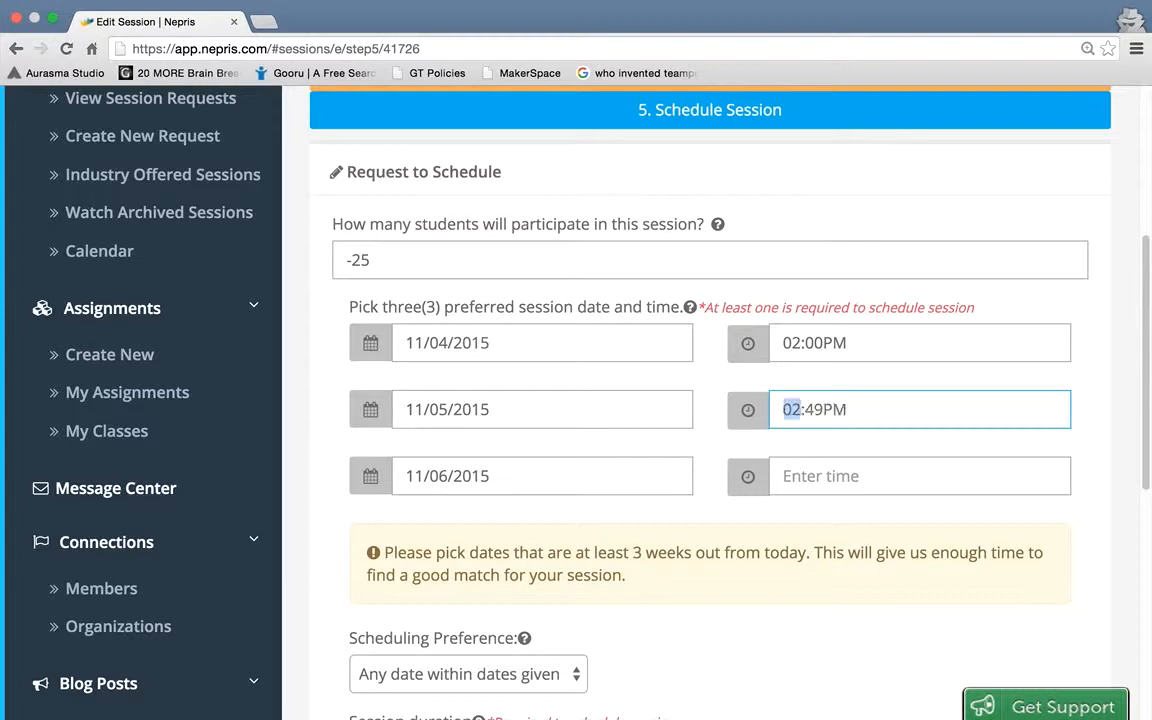
type(":00")
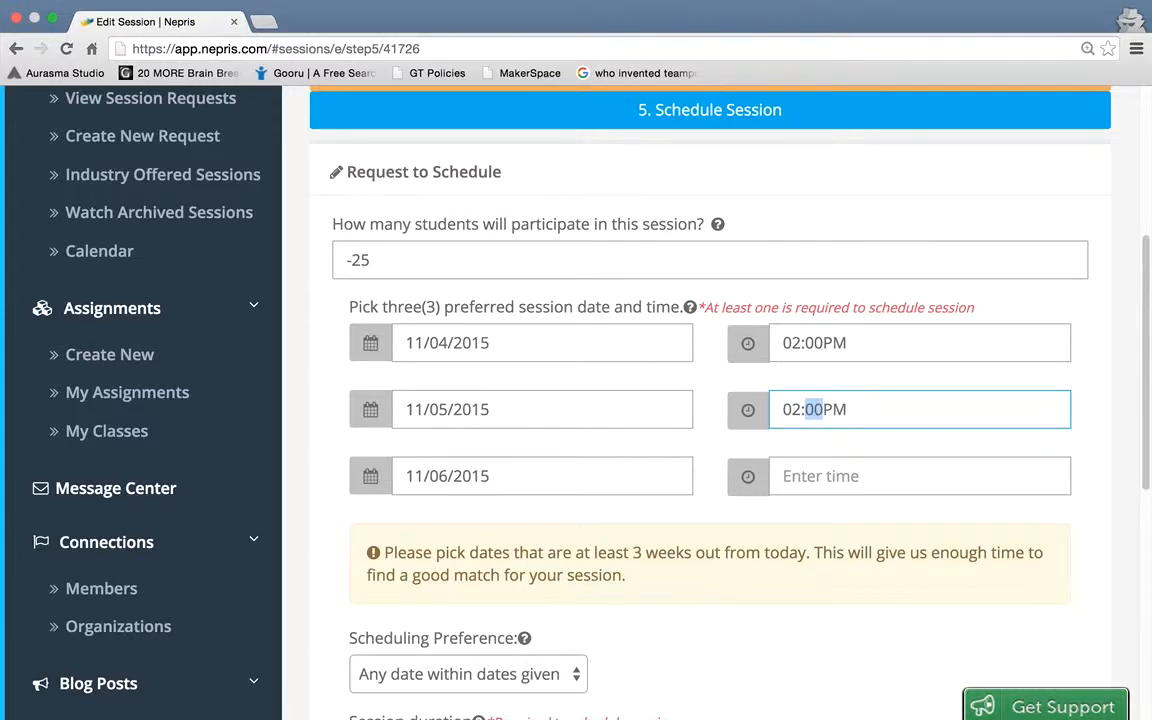
left_click(856, 477)
type("2")
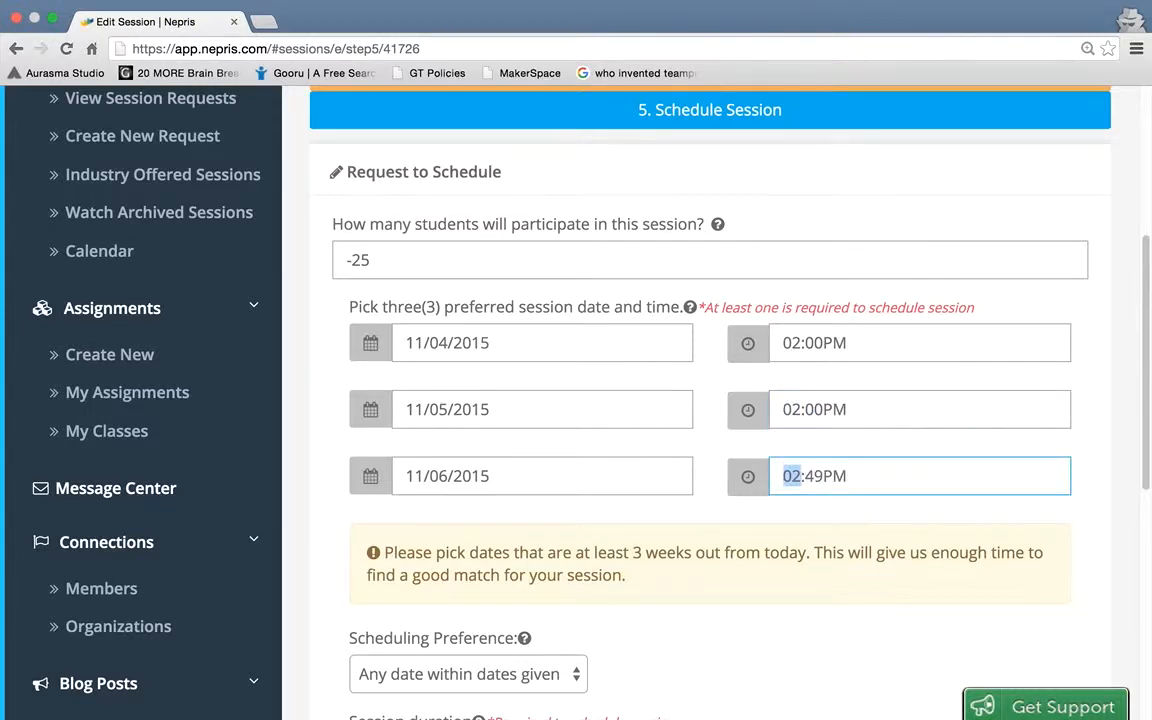
type(":00")
- Keep the scheduling preference as "Any date within dates given" and set the session duration to 00 hours and 20 minutes
scroll(700, 400, "down", 2)
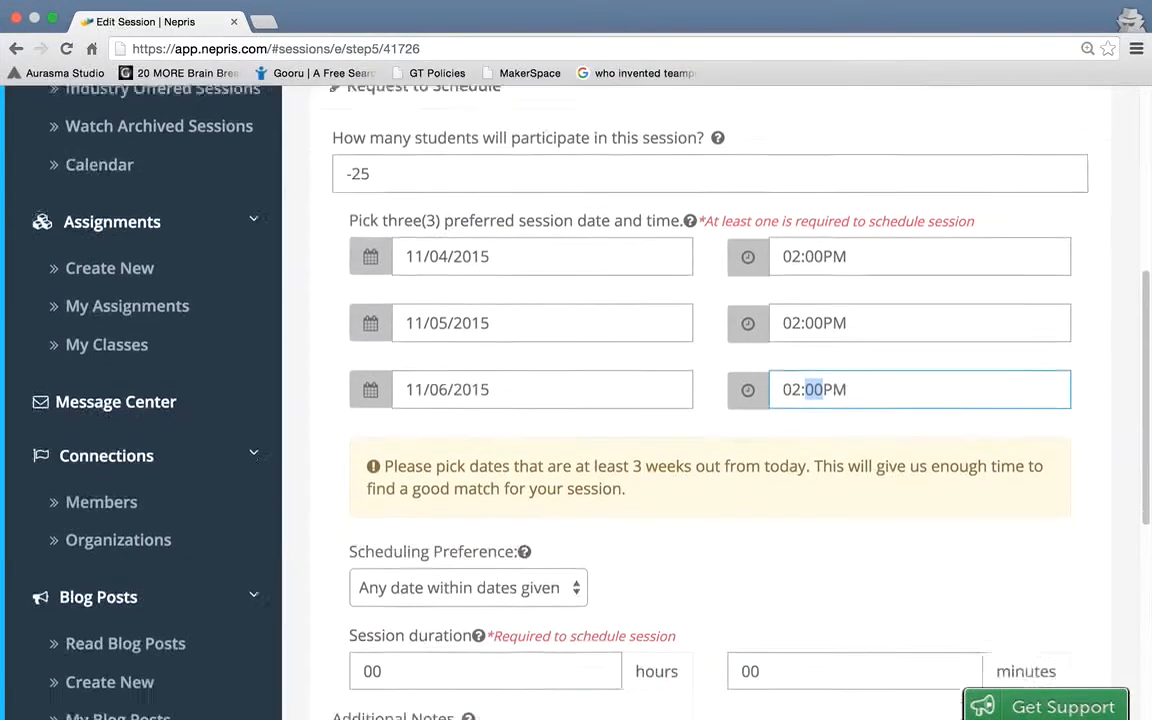
scroll(812, 481, "down", 3)
left_click(561, 447)
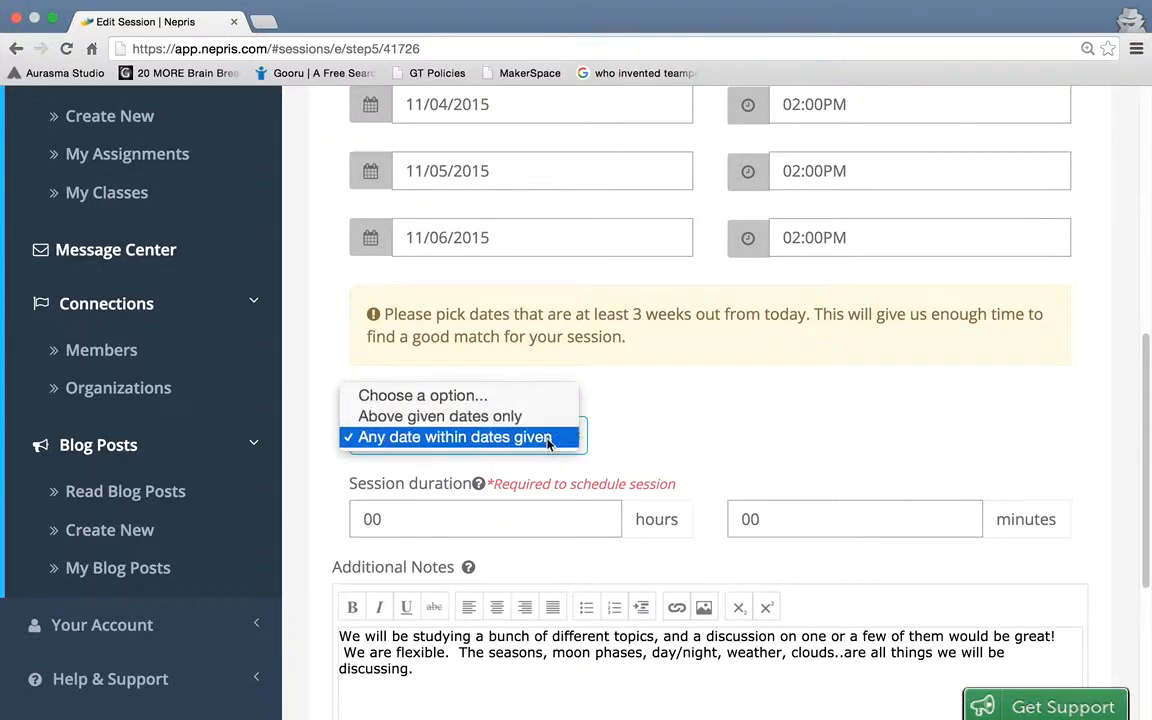
left_click(550, 437)
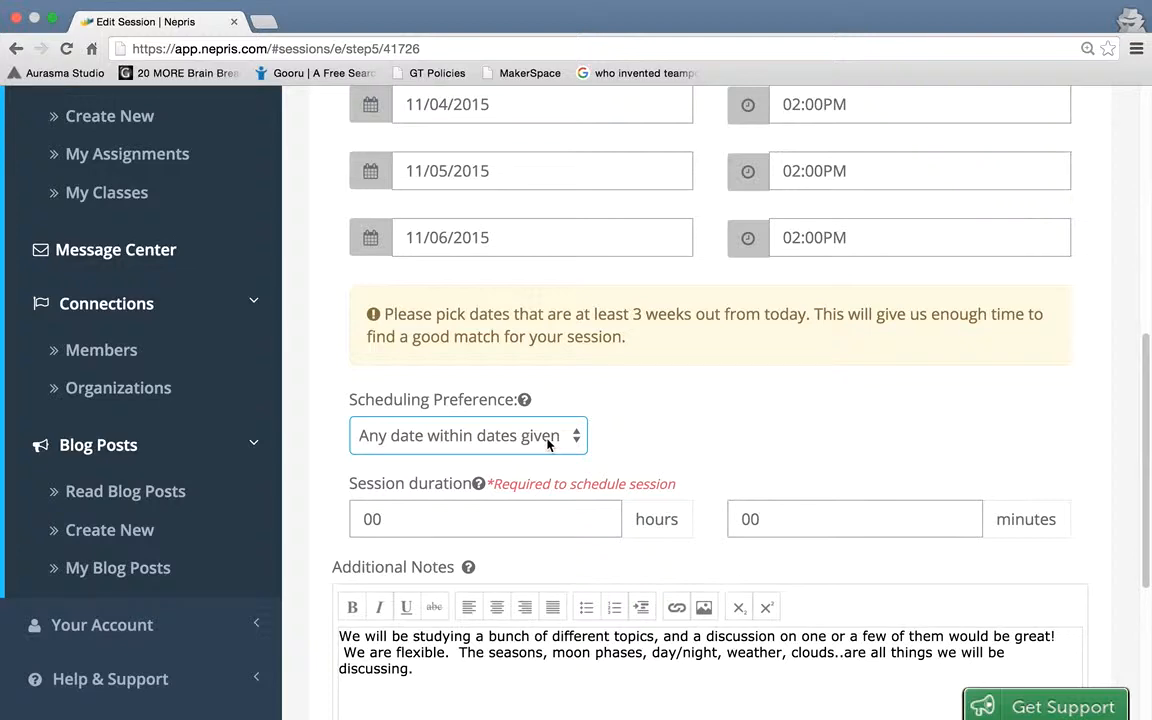
scroll(548, 444, "down", 2)
left_click(539, 414)
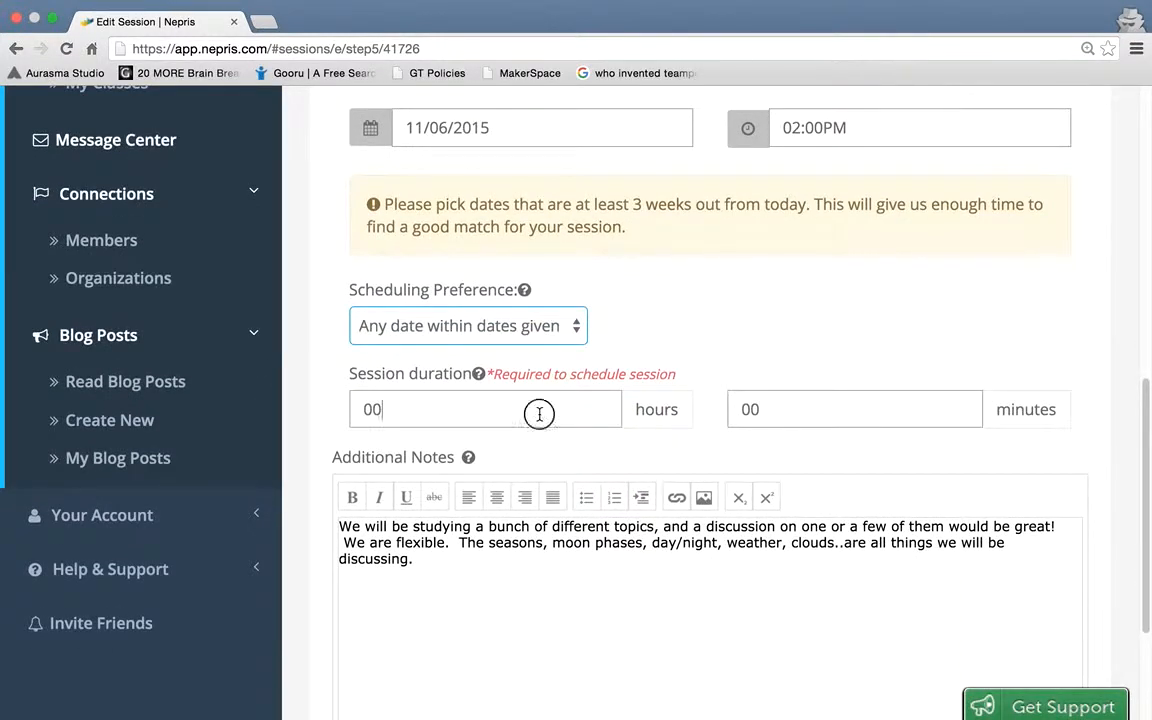
double_click(753, 410)
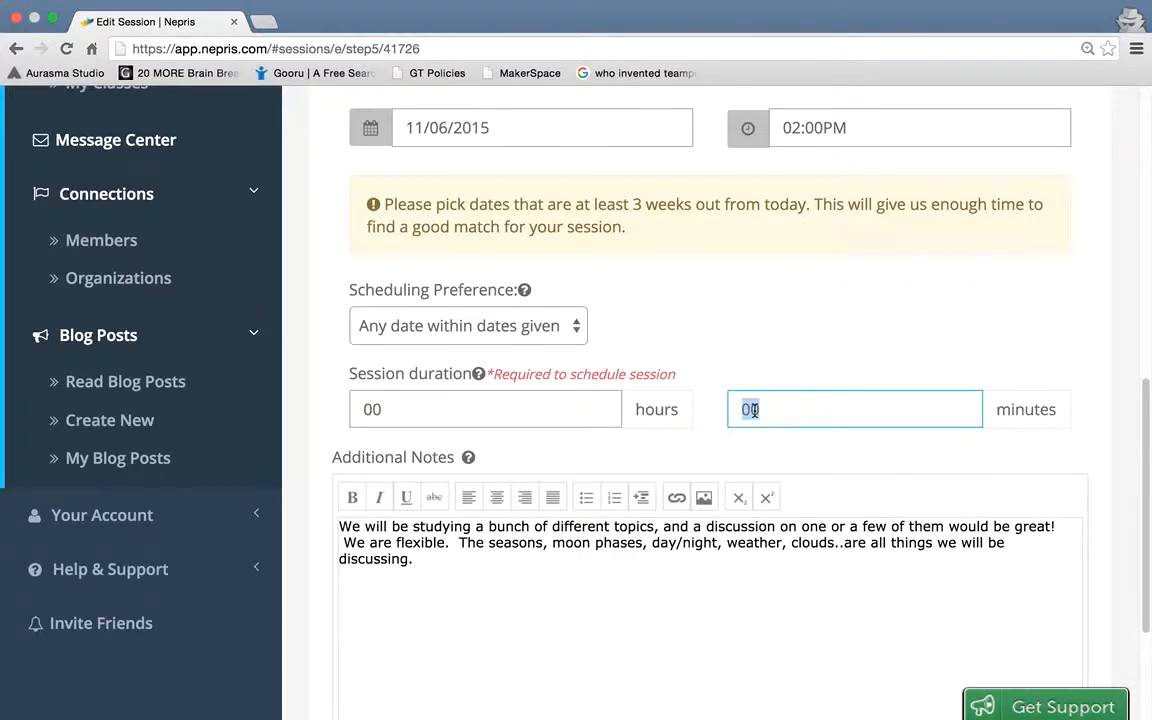
type("20")
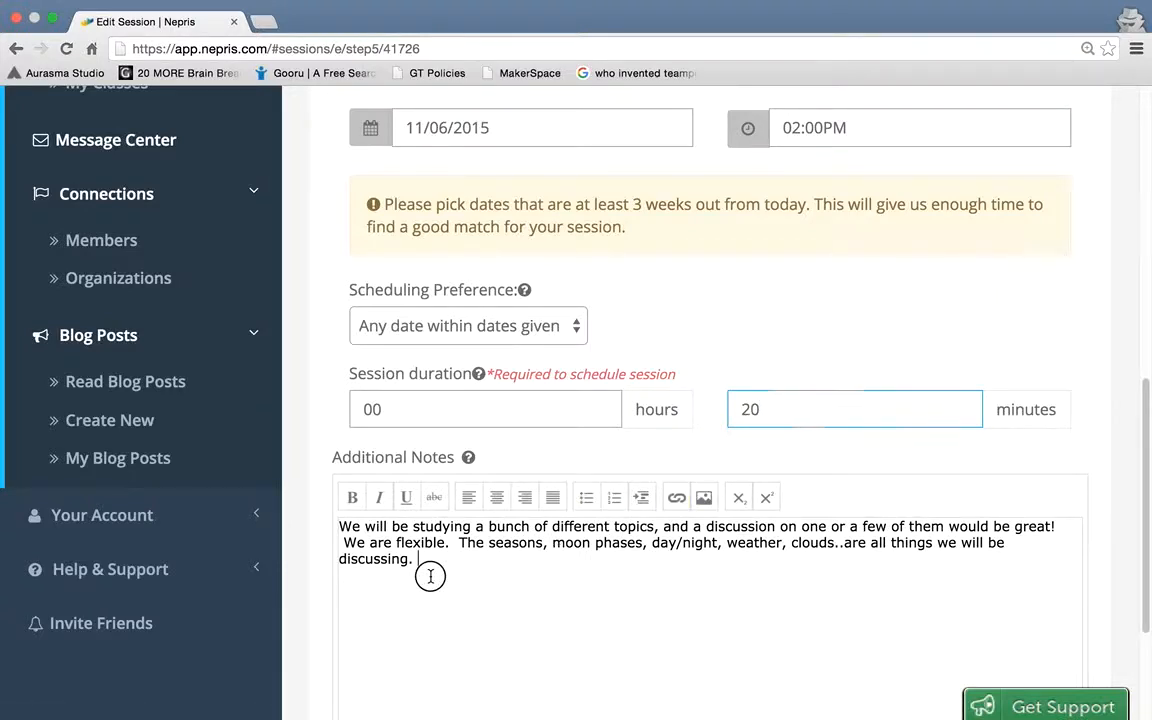
- Delete all the existing text from the session's Additional Notes
left_click_drag(420, 565, 350, 507)
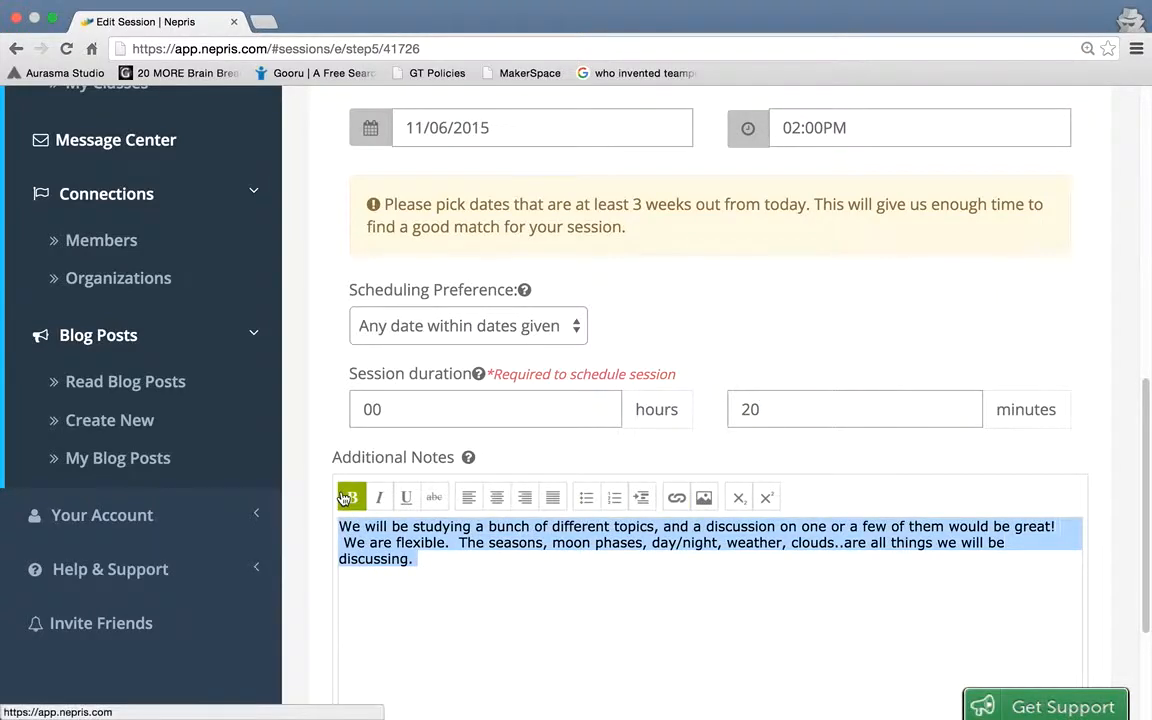
key("BackSpace")
scroll(807, 581, "down", 3)
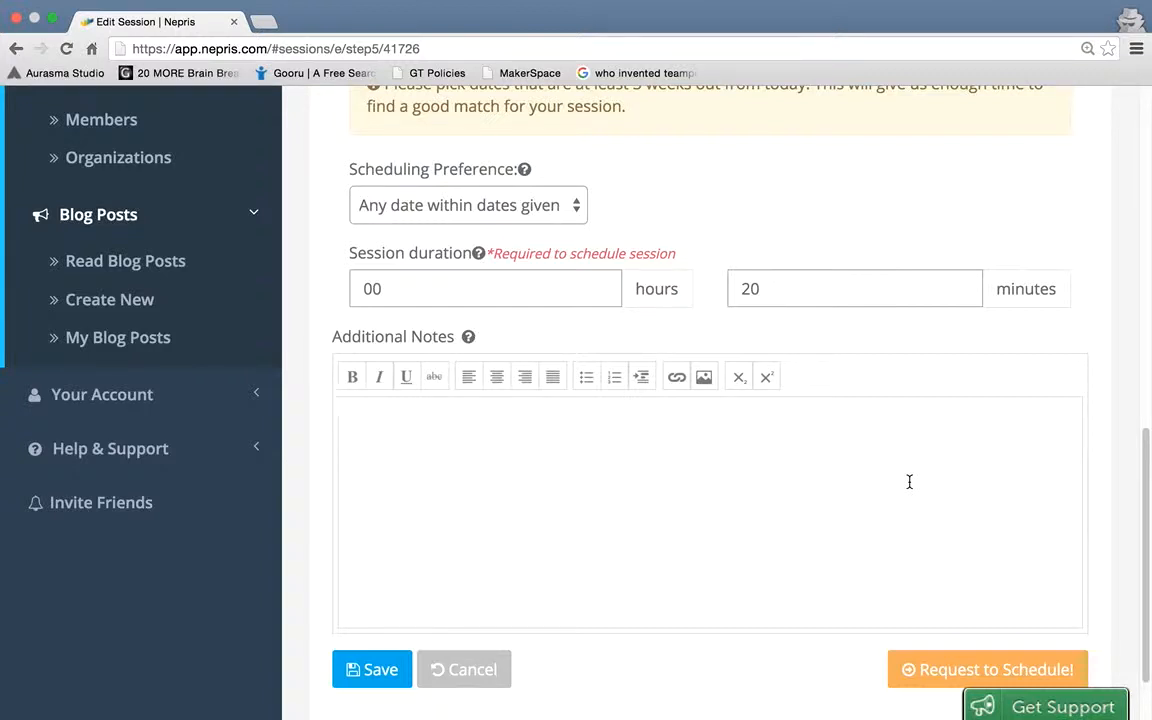
scroll(909, 482, "down", 2)
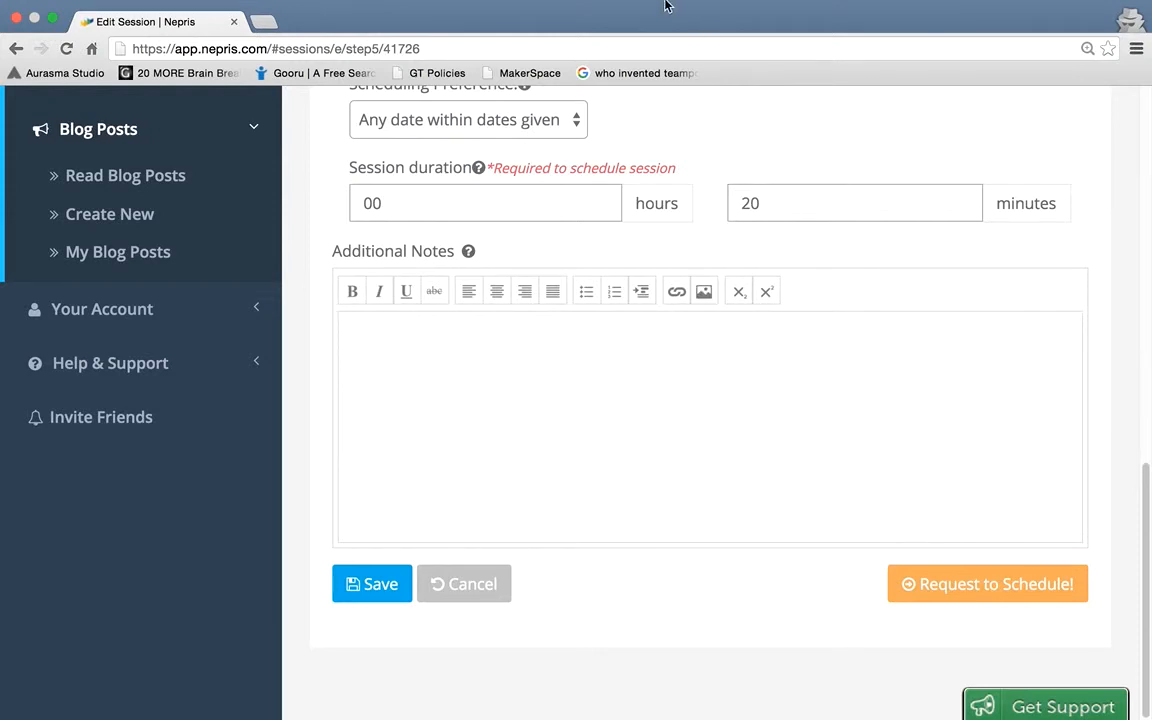
mouse_move(667, 5)
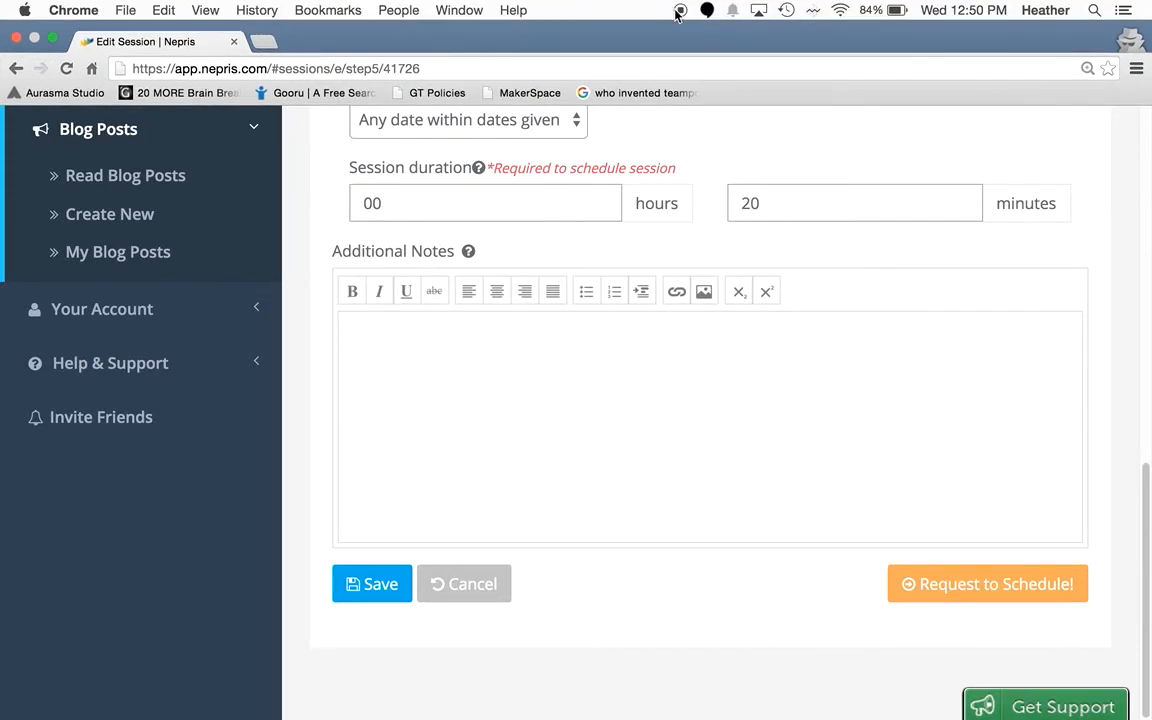